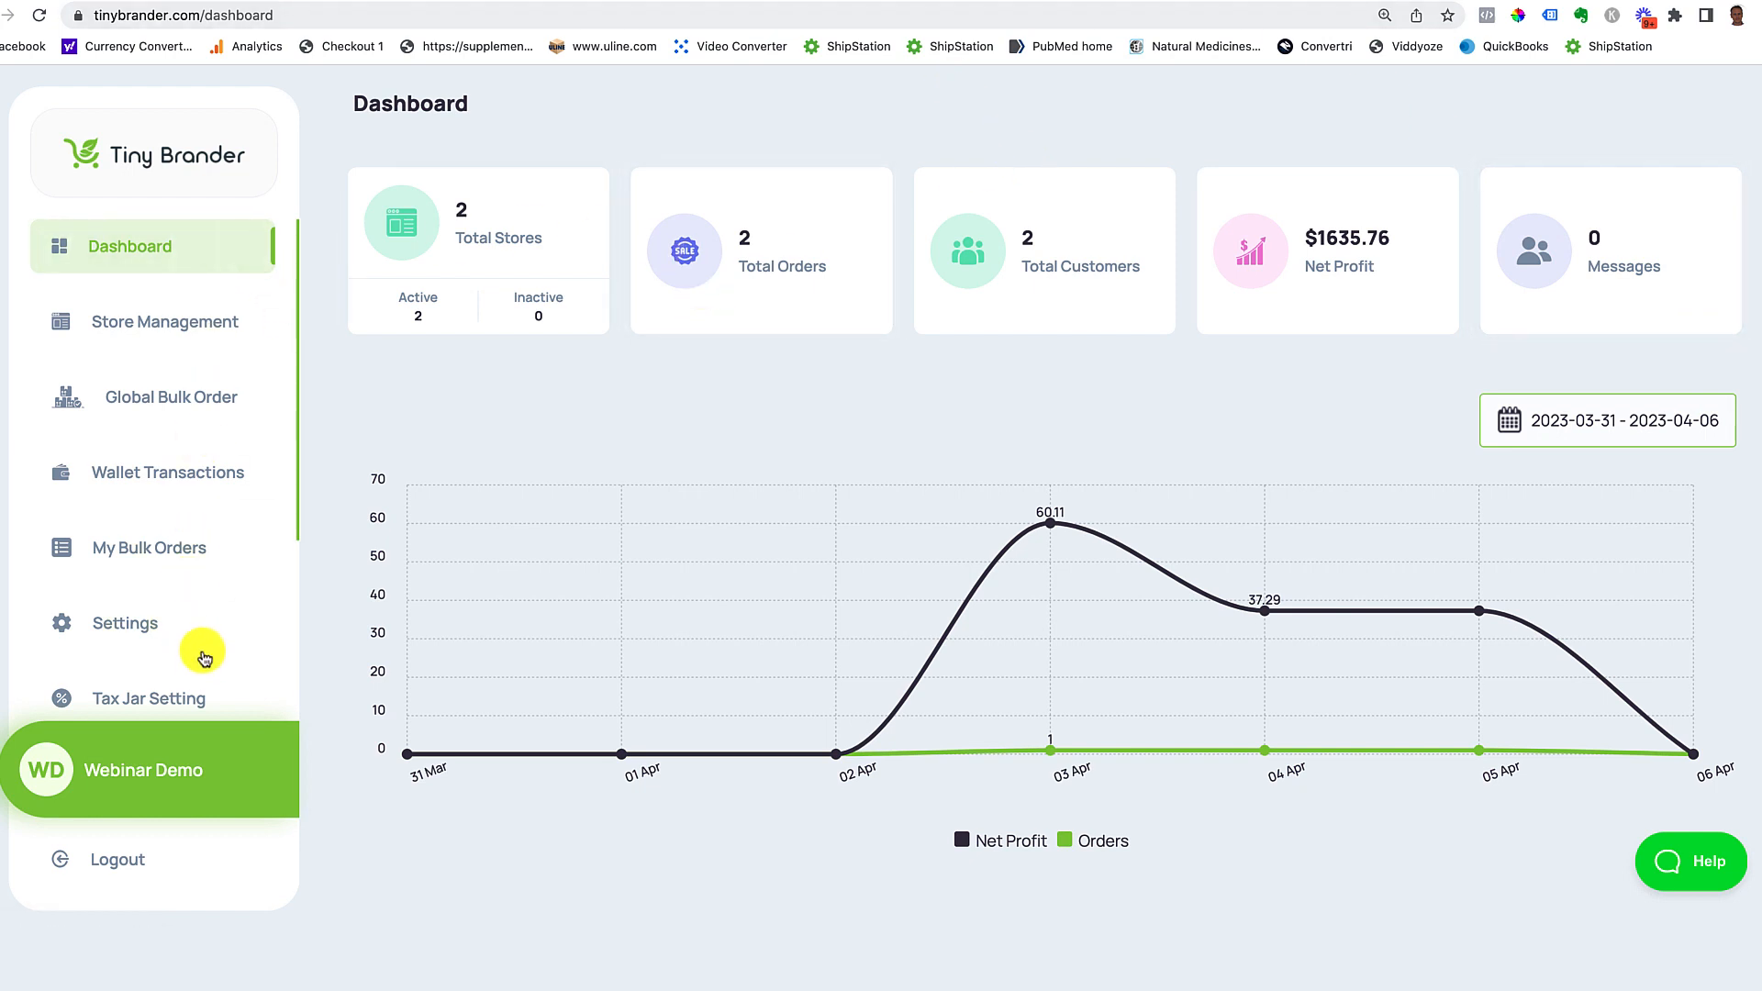
# Step: Show the Stripe / Test Stripe subscription plans in Subscription Settings and start a new plan
pyautogui.click(111, 623)
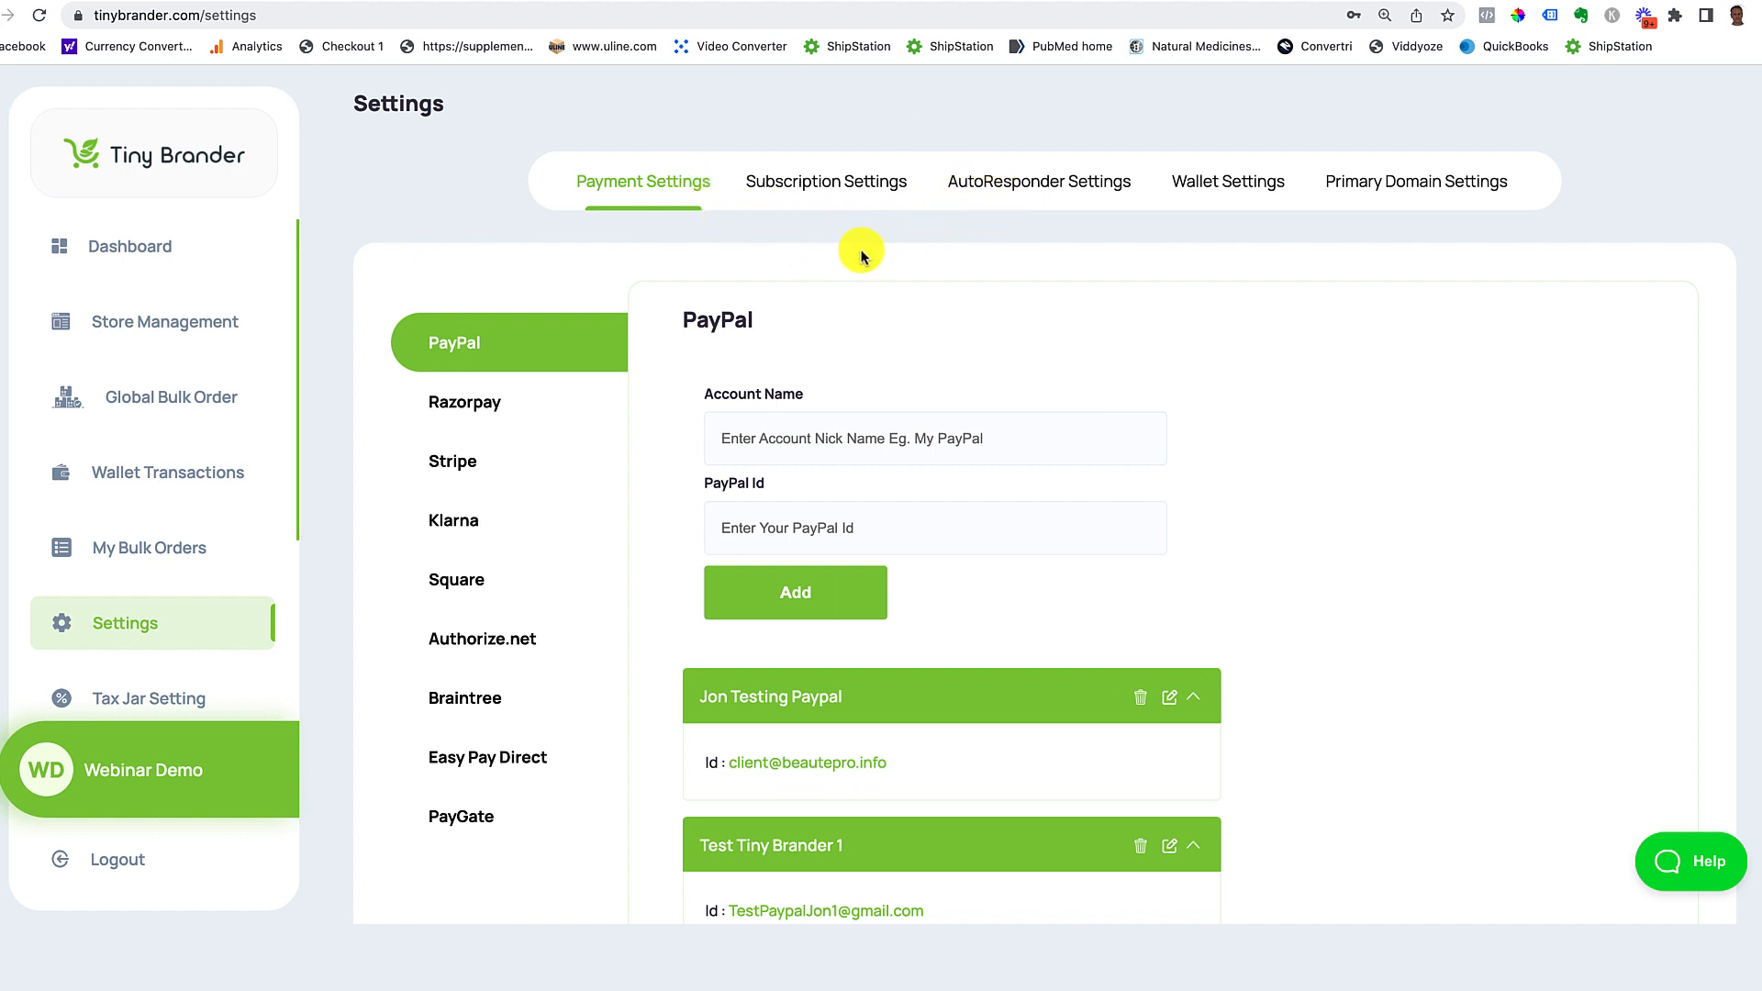
pyautogui.click(814, 186)
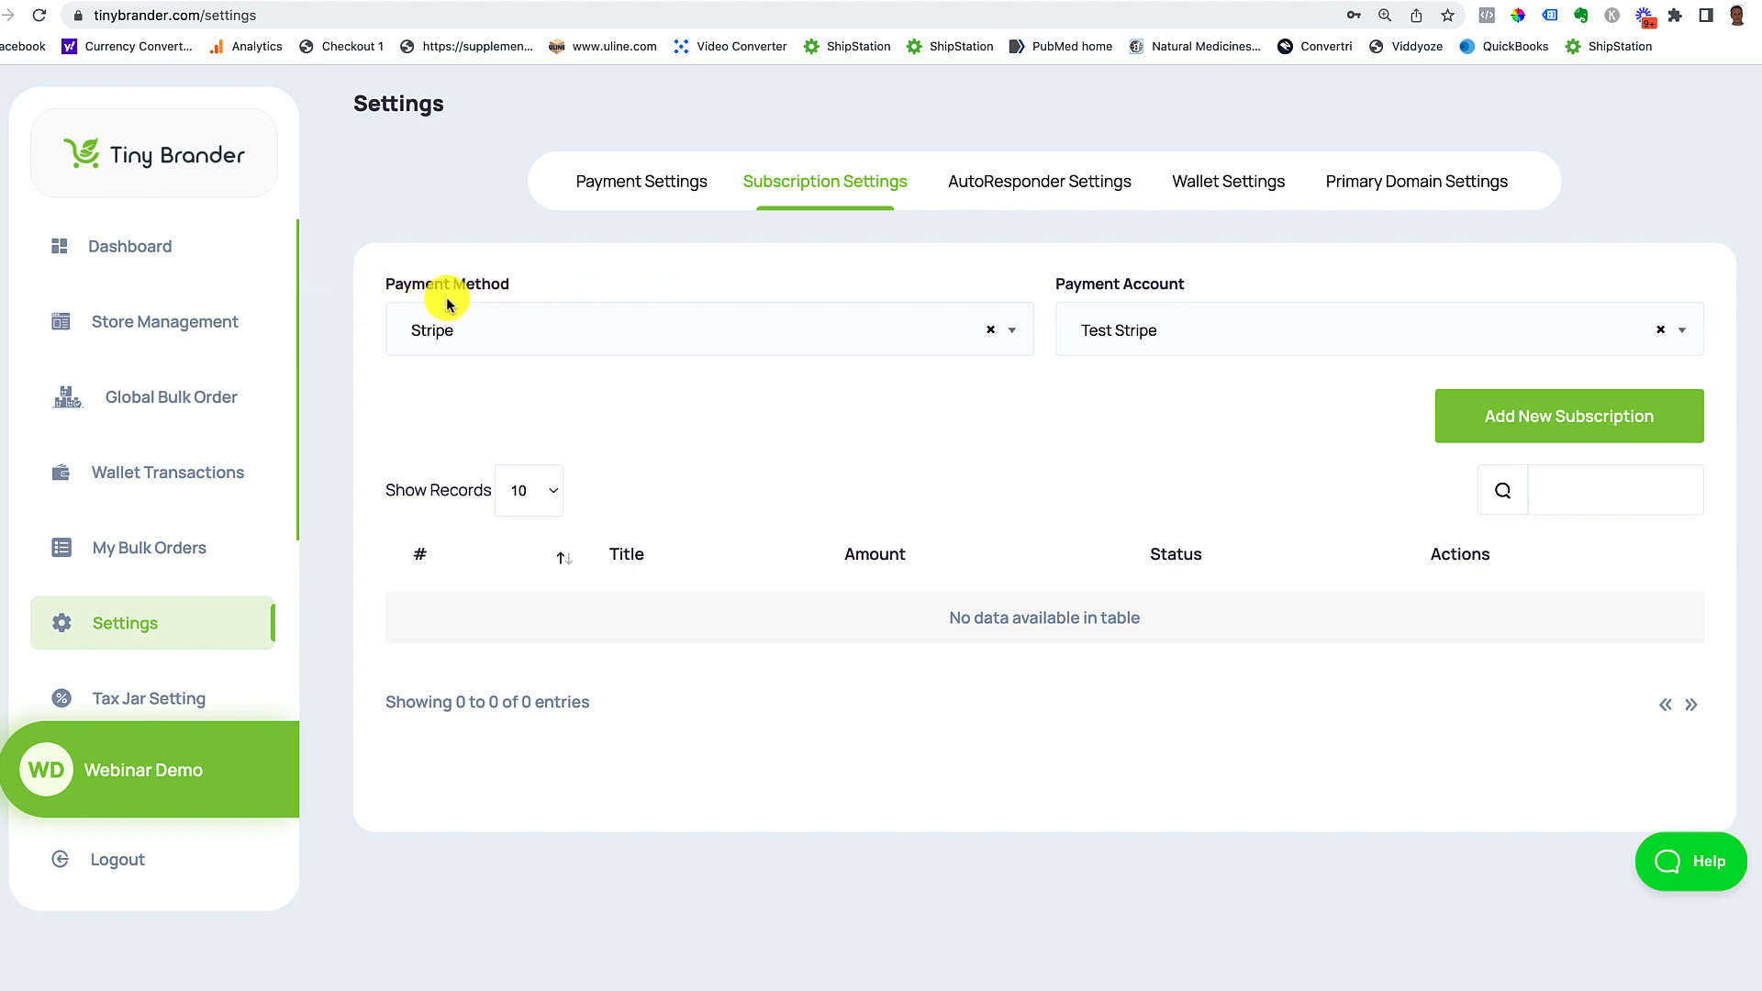
pyautogui.click(1014, 334)
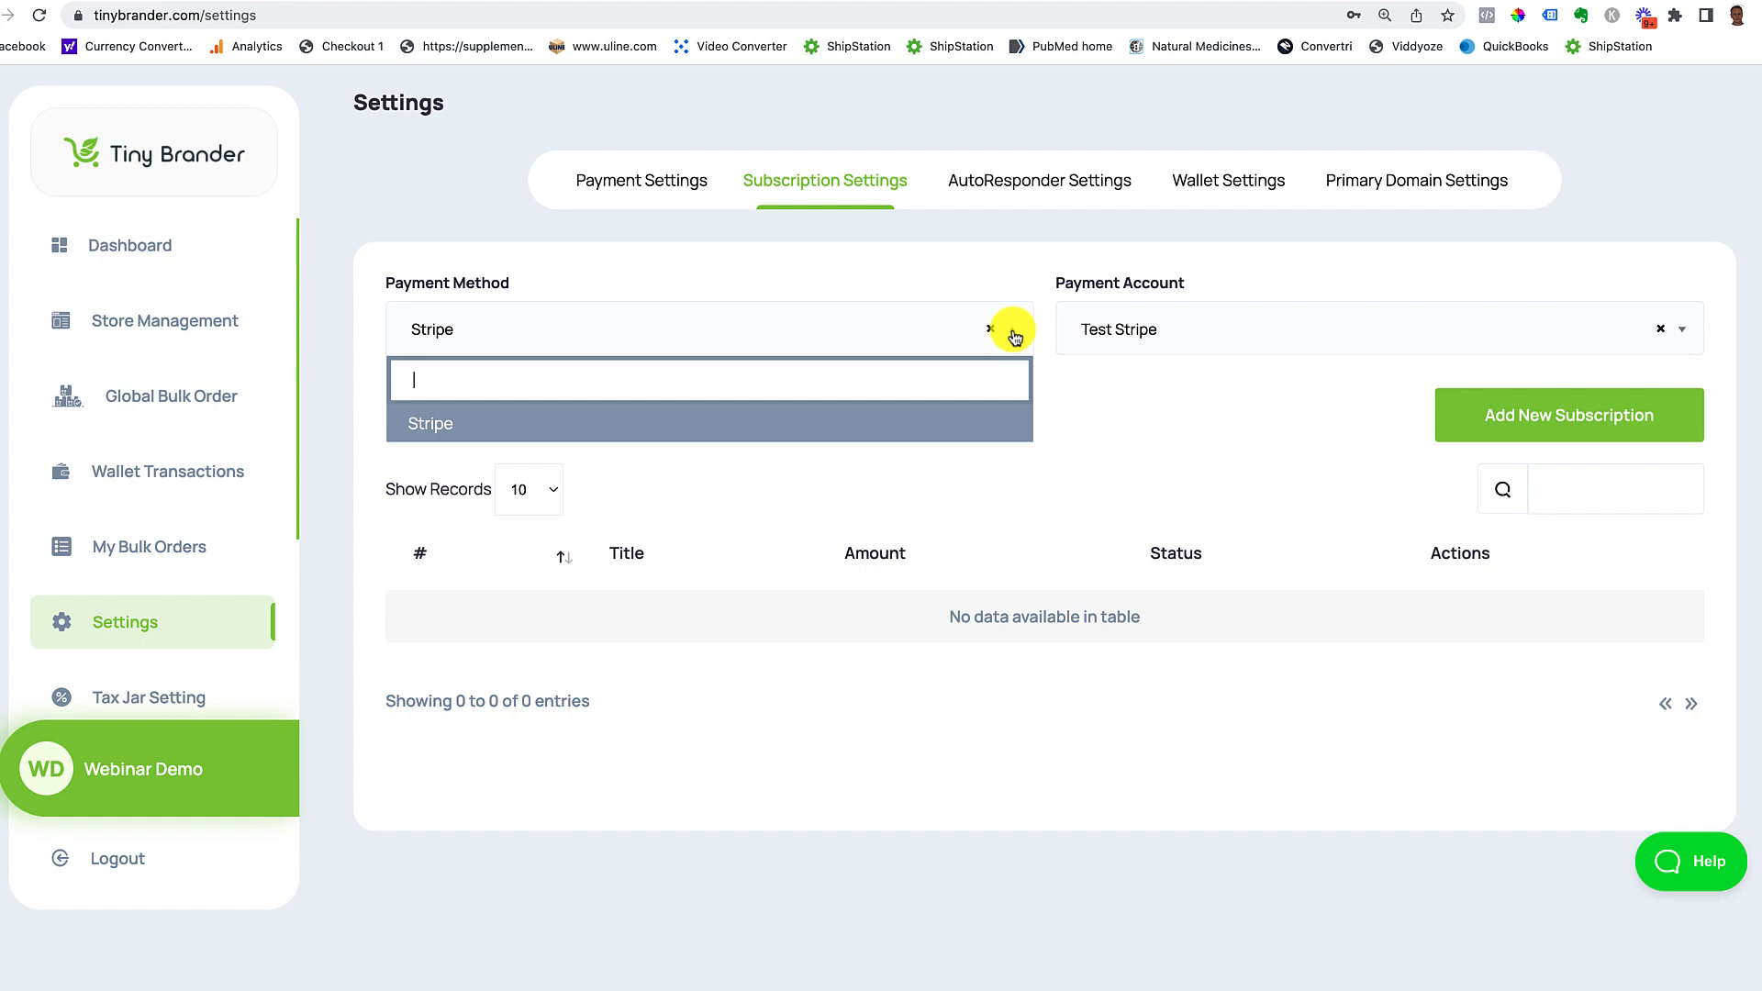
pyautogui.click(441, 425)
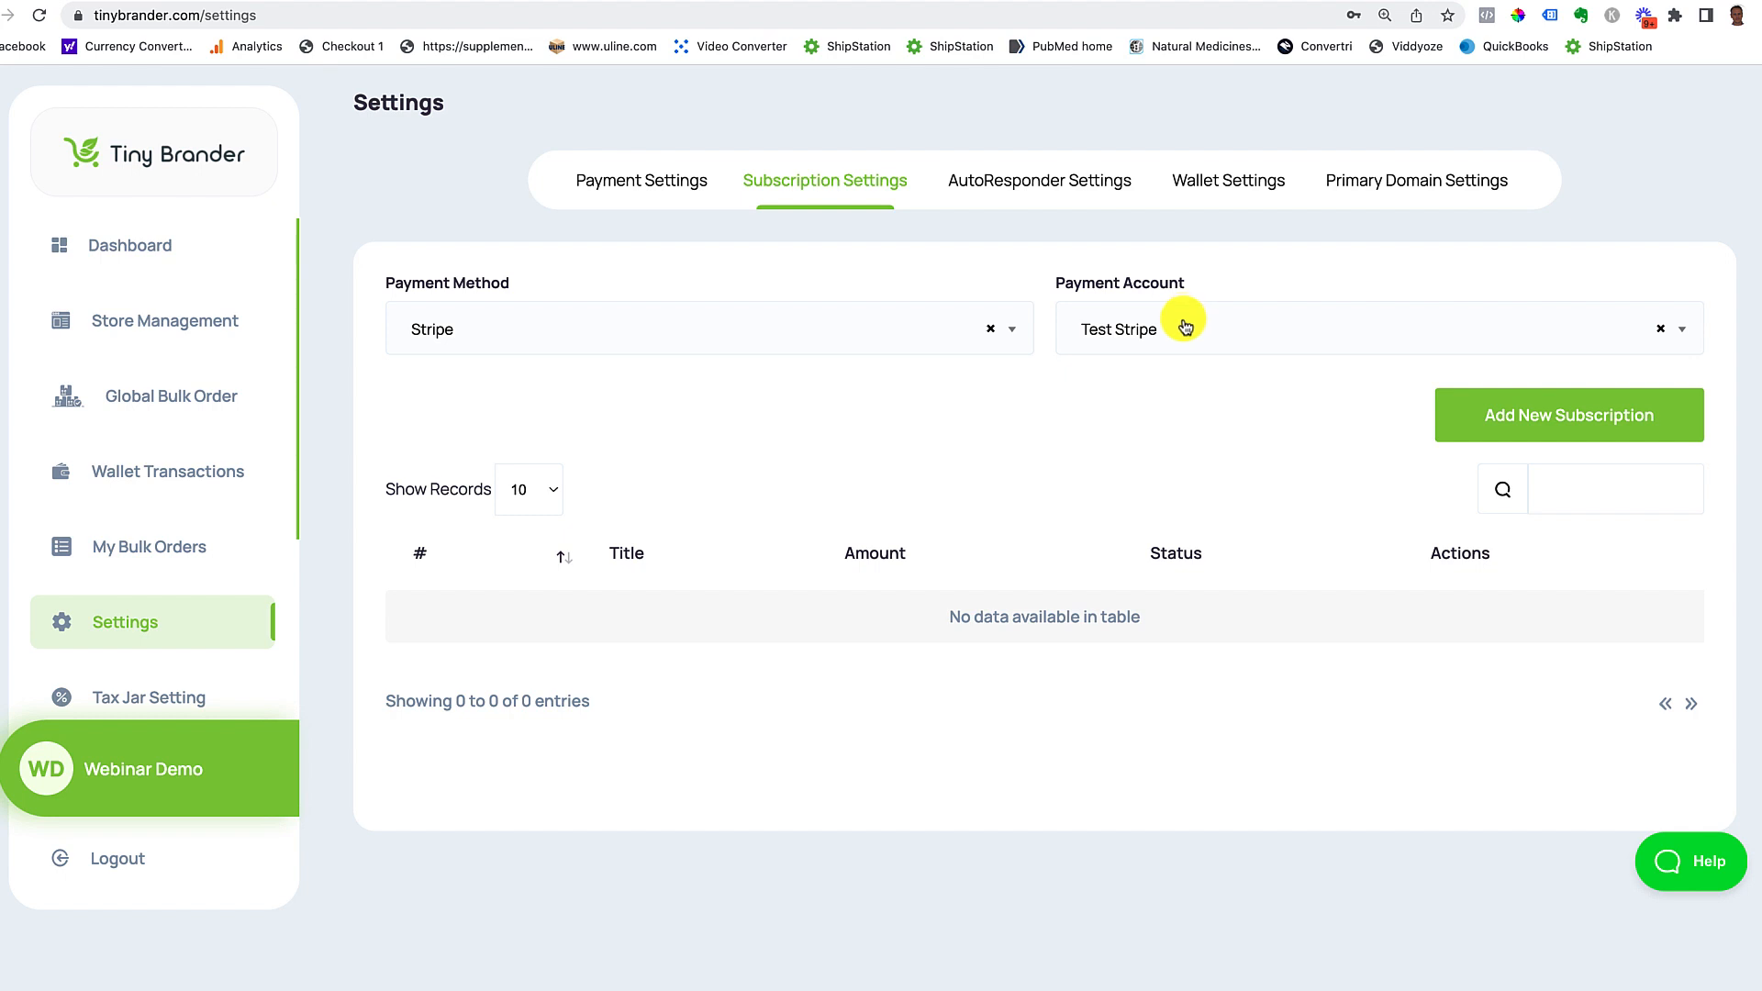
pyautogui.click(1184, 323)
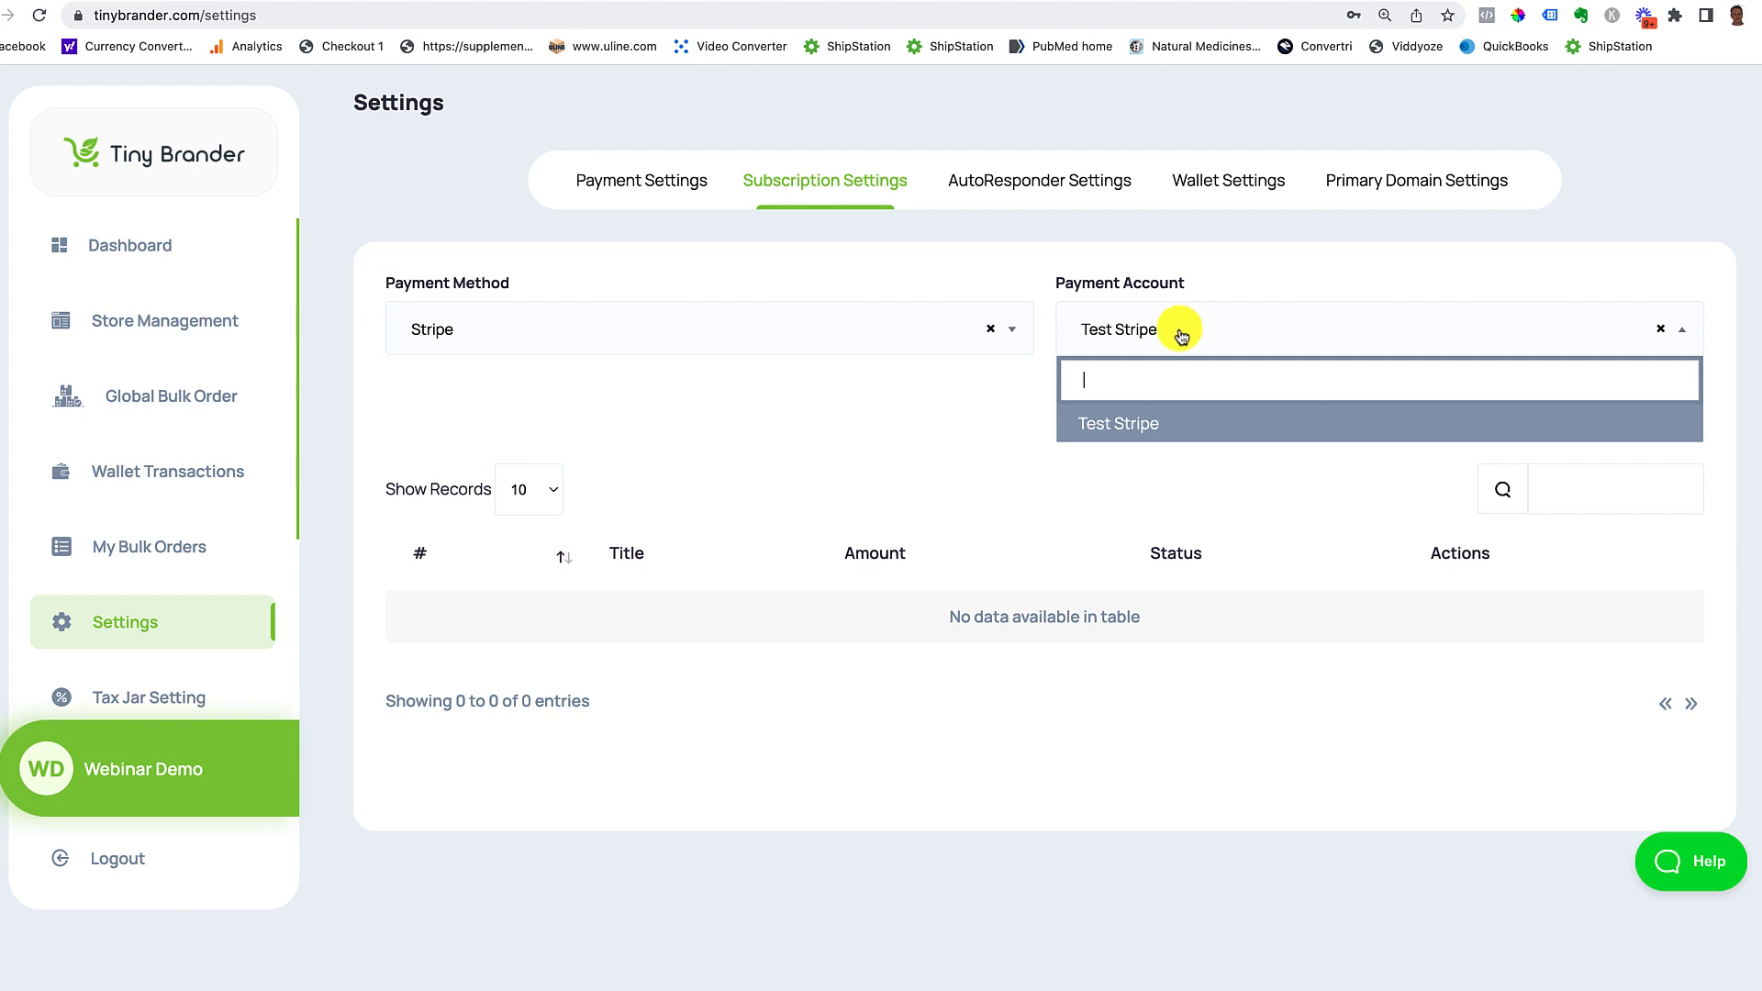
pyautogui.click(1117, 423)
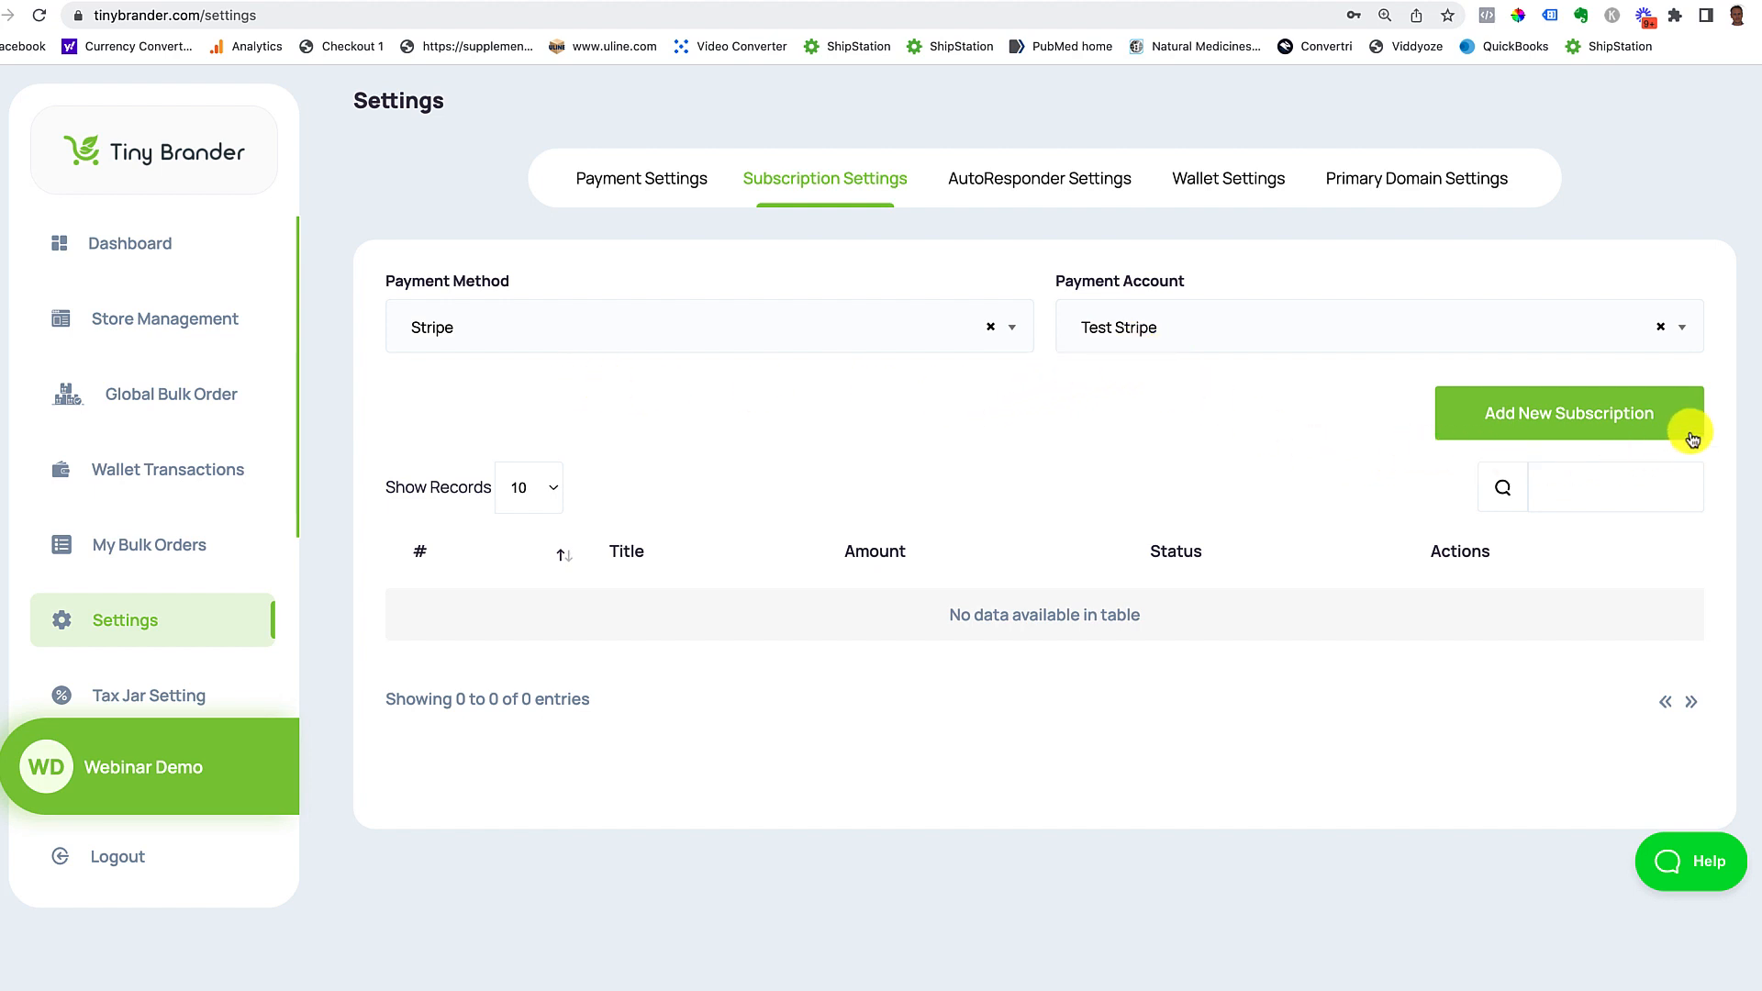
pyautogui.click(1584, 418)
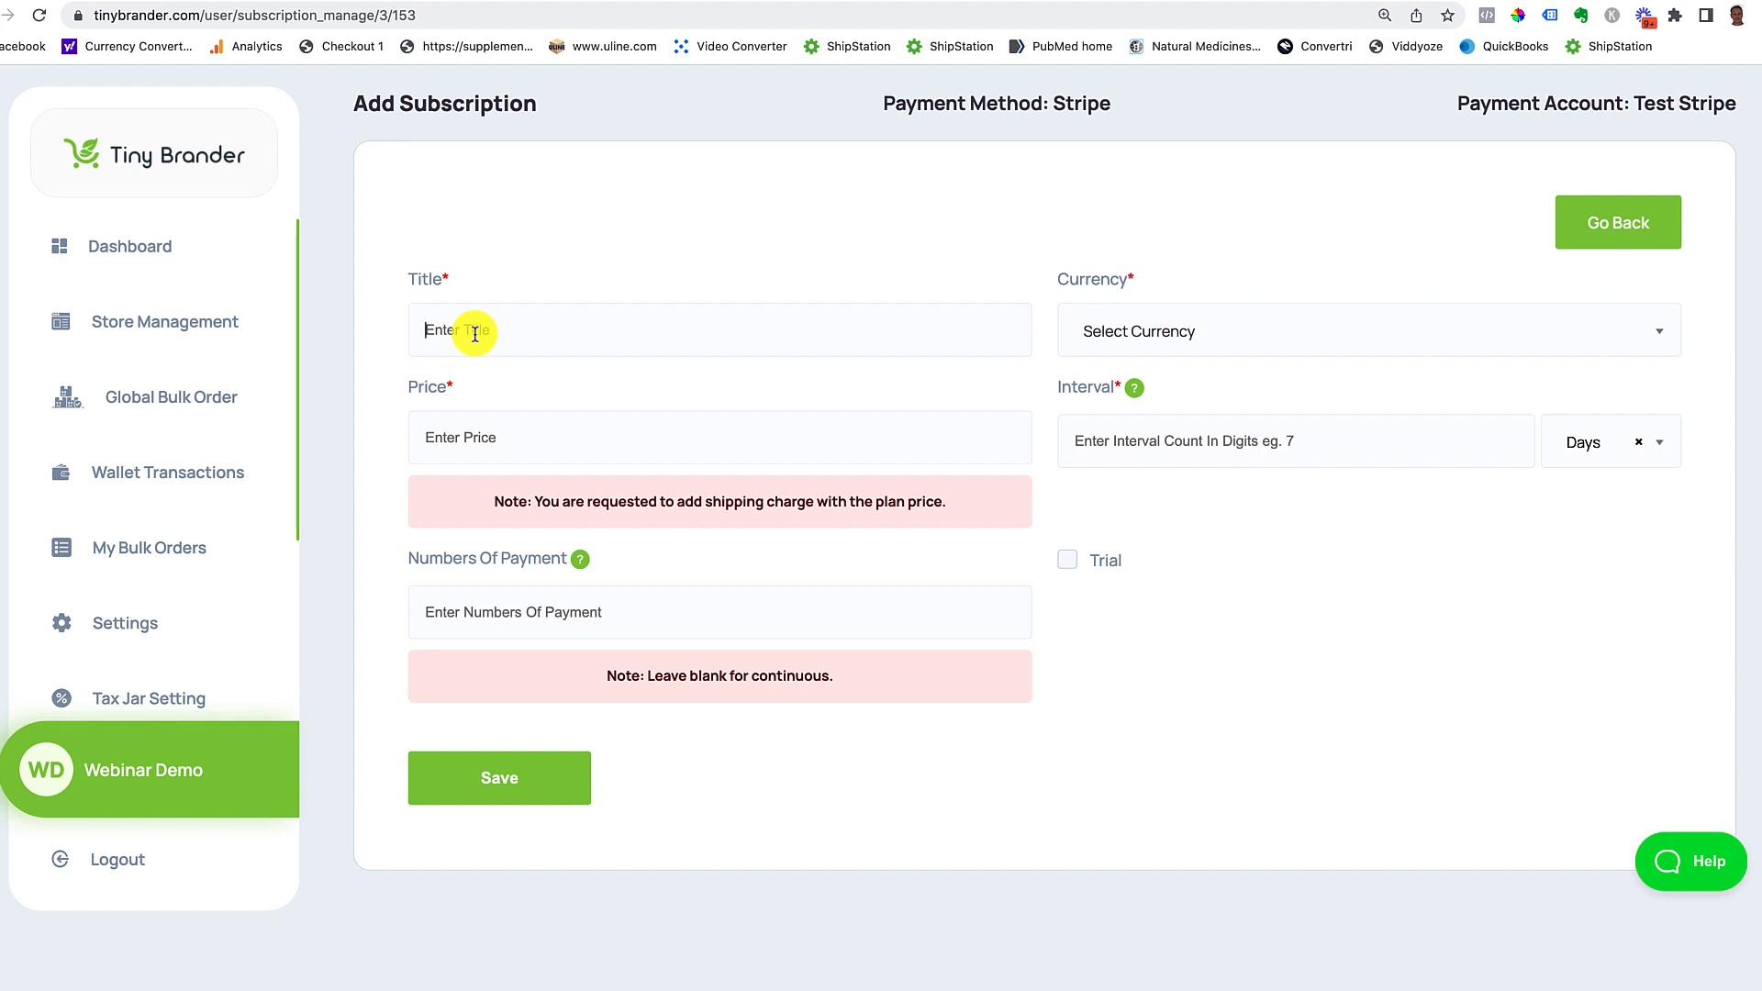
# Step: Title the new plan 'CBD Patch Subscription Offer', correcting the typos along the way
pyautogui.write('CBD')
pyautogui.write(' Subscri')
pyautogui.press('BackSpace')
pyautogui.press('BackSpace')
pyautogui.press('BackSpace')
pyautogui.press('BackSpace')
pyautogui.press('BackSpace')
pyautogui.press('BackSpace')
pyautogui.press('BackSpace')
pyautogui.write('Patch Subsription Olffer')
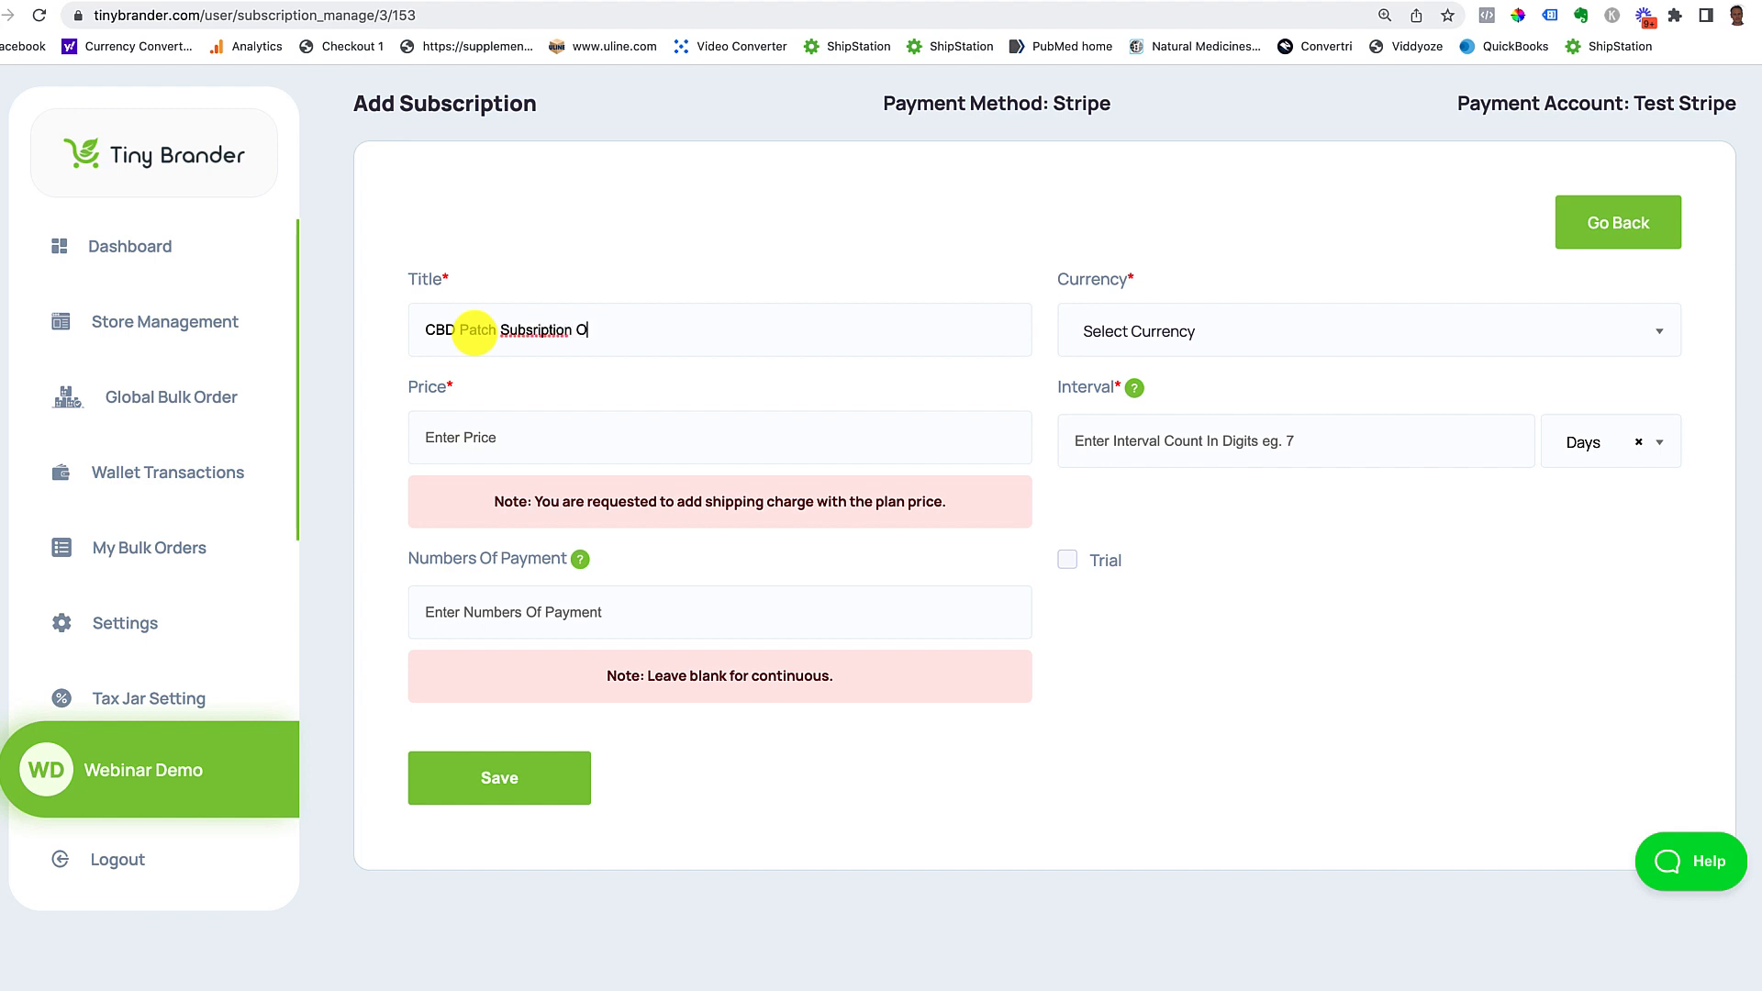
pyautogui.click(531, 334)
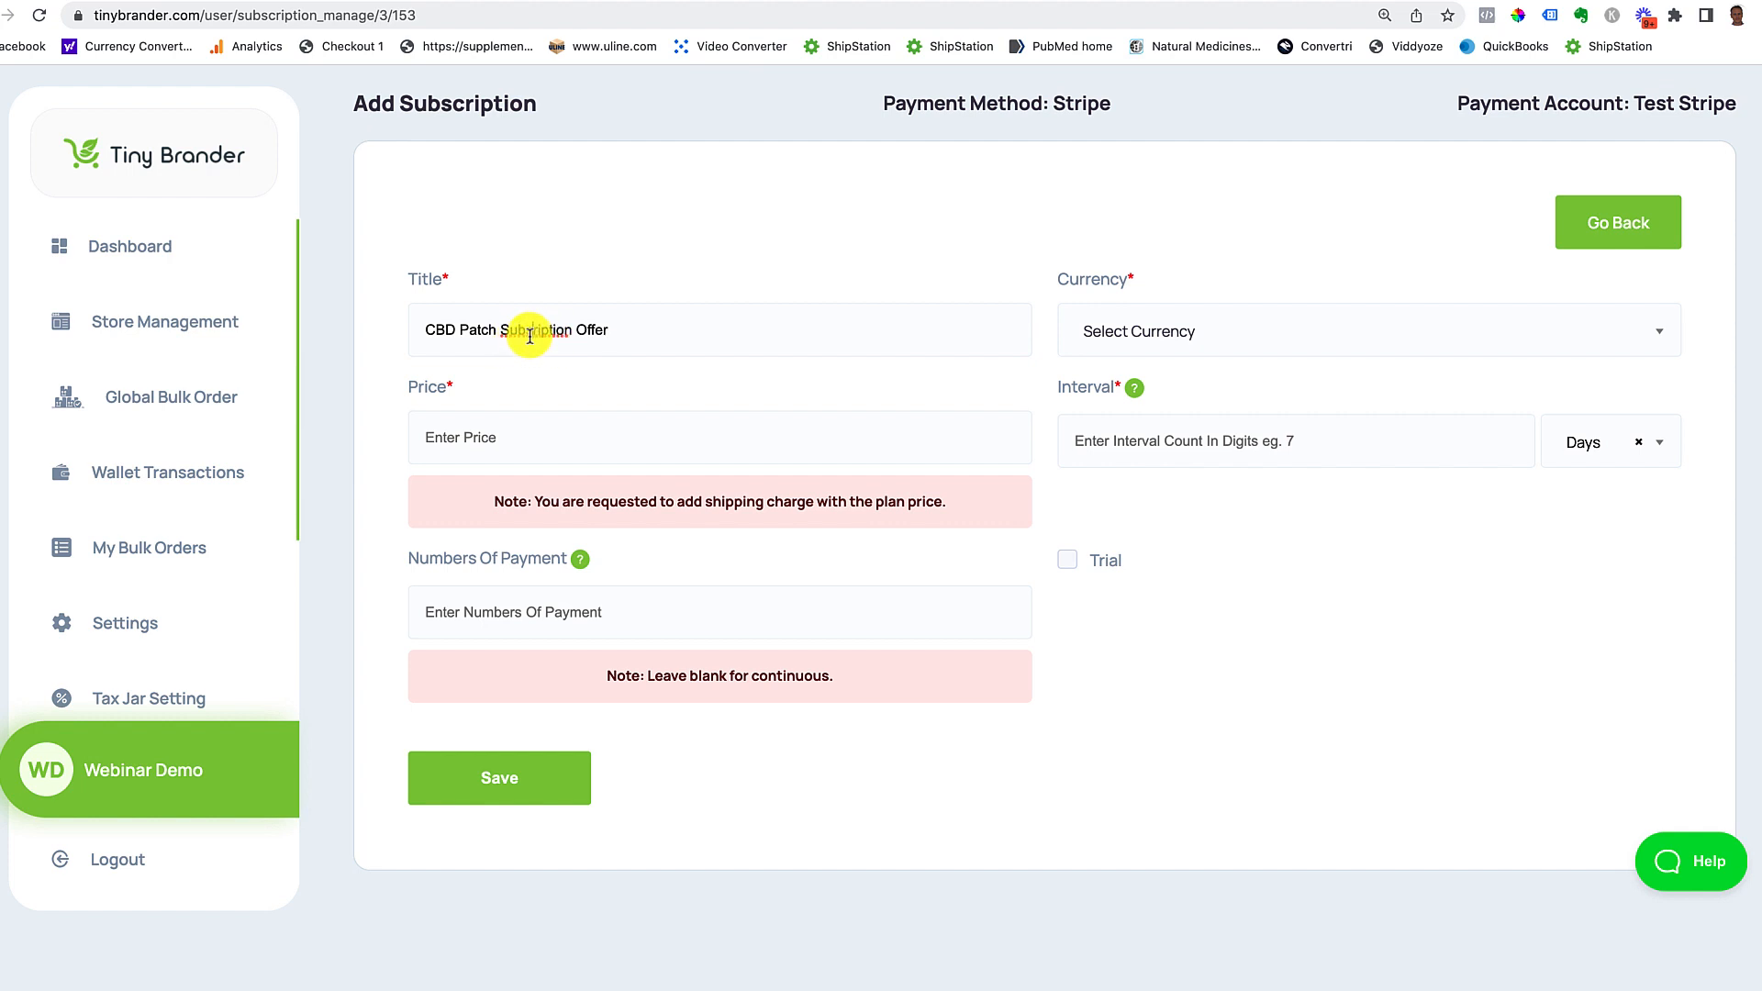
pyautogui.write('c')
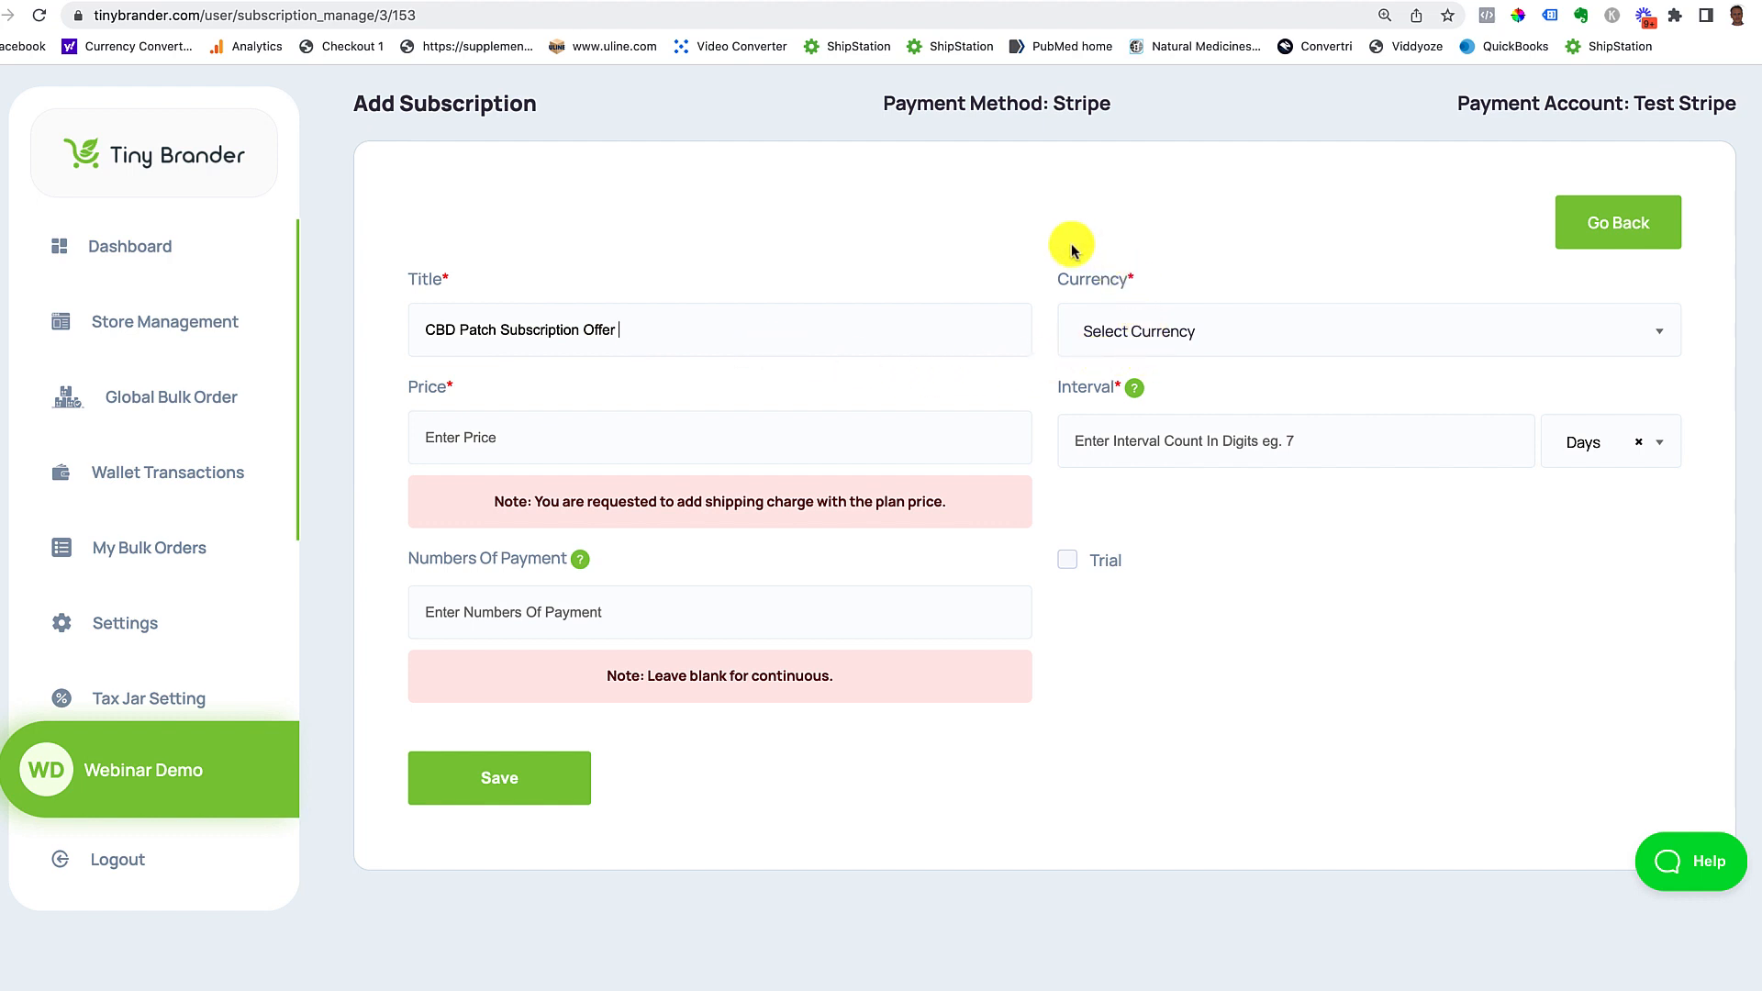
# Step: Set currency USD($), price 39.95 and a 30 Days interval, then save the plan
pyautogui.click(1142, 336)
pyautogui.click(1115, 460)
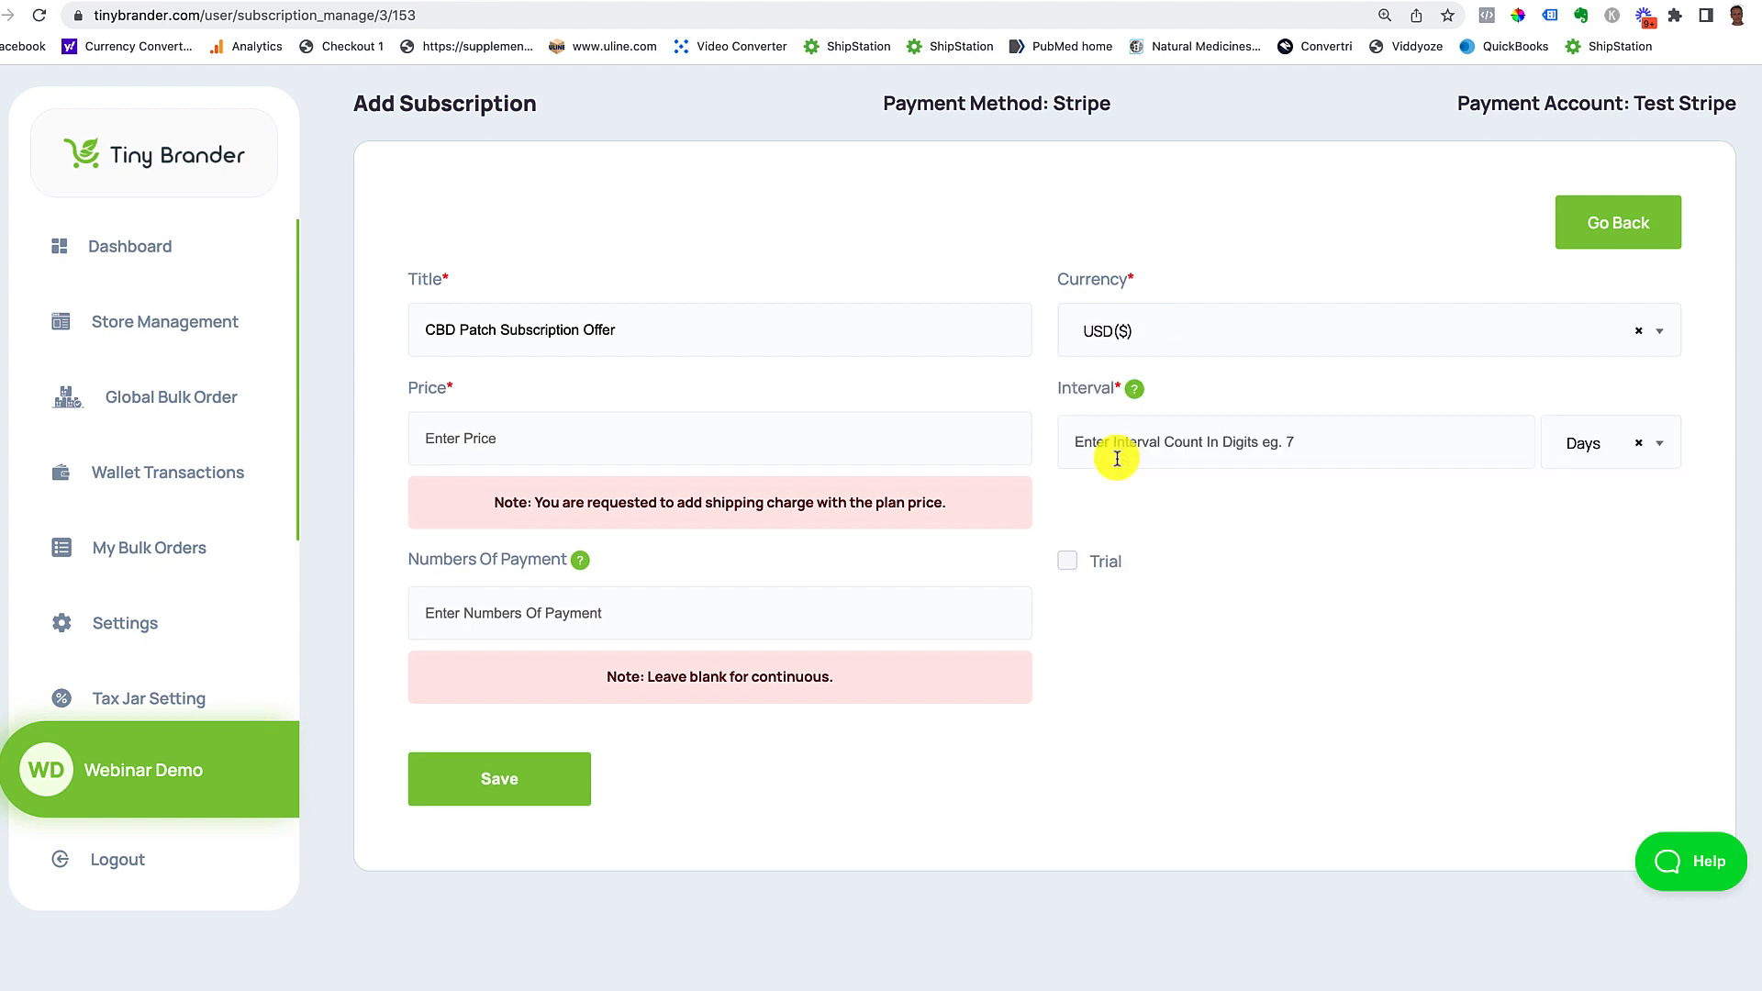
pyautogui.click(500, 440)
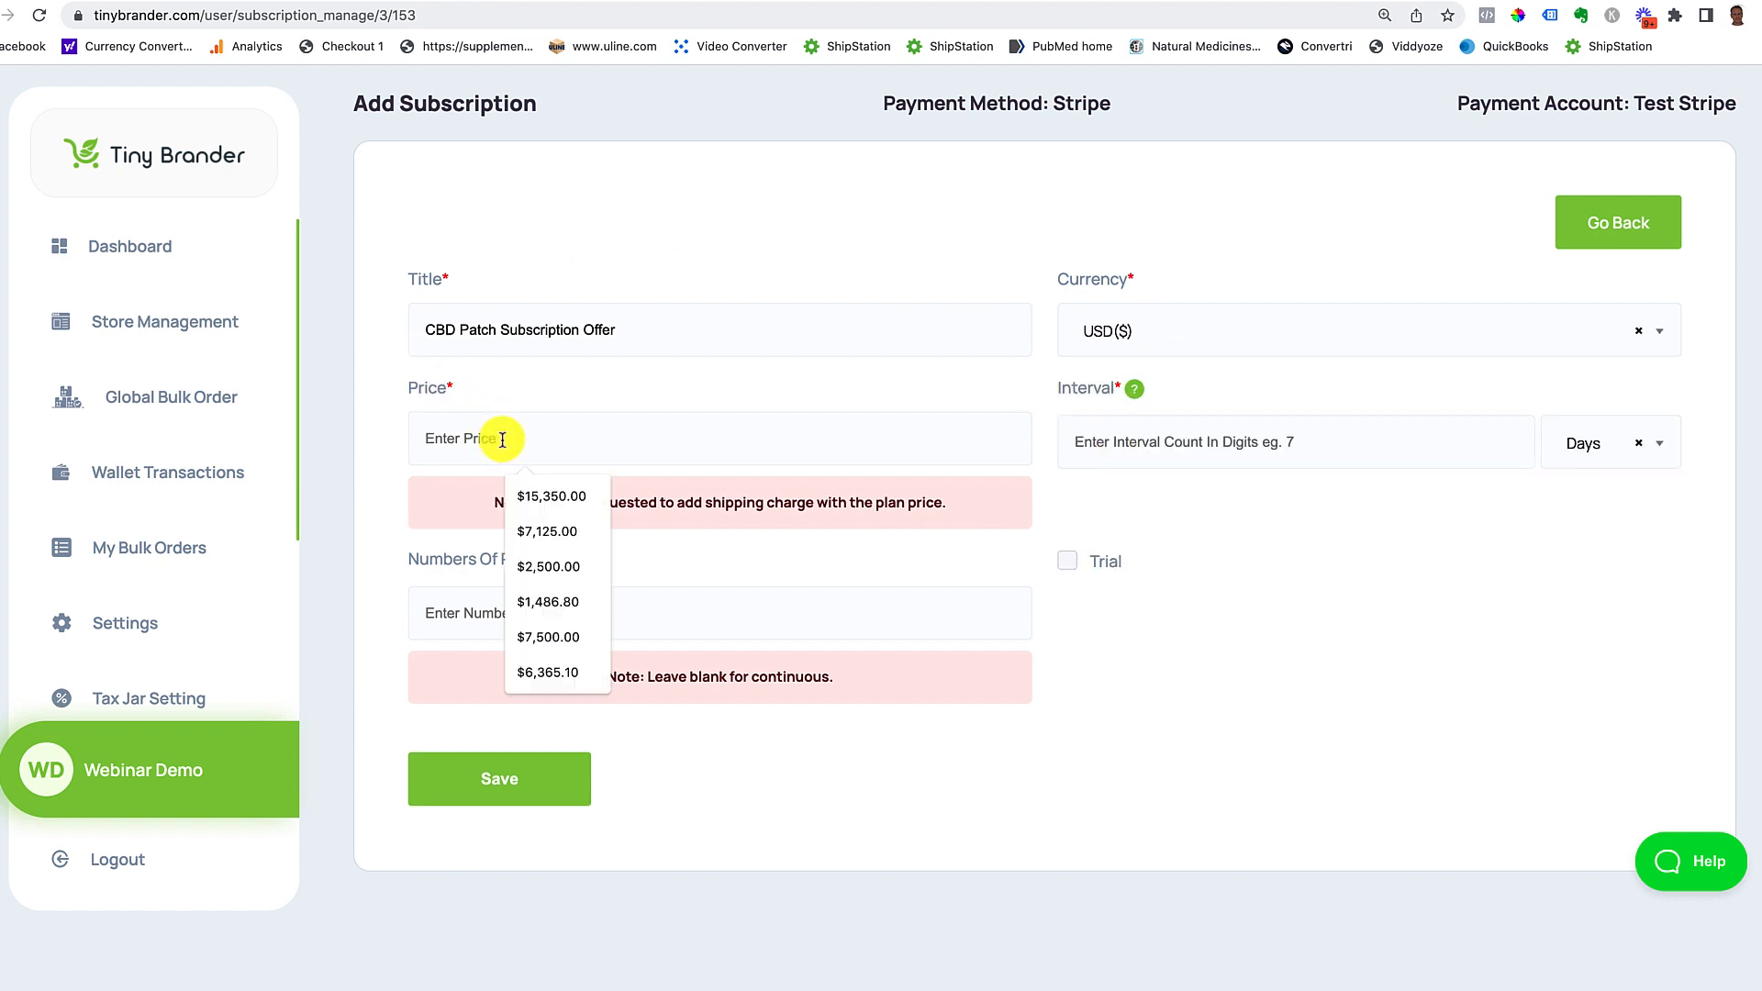
pyautogui.write('39.95')
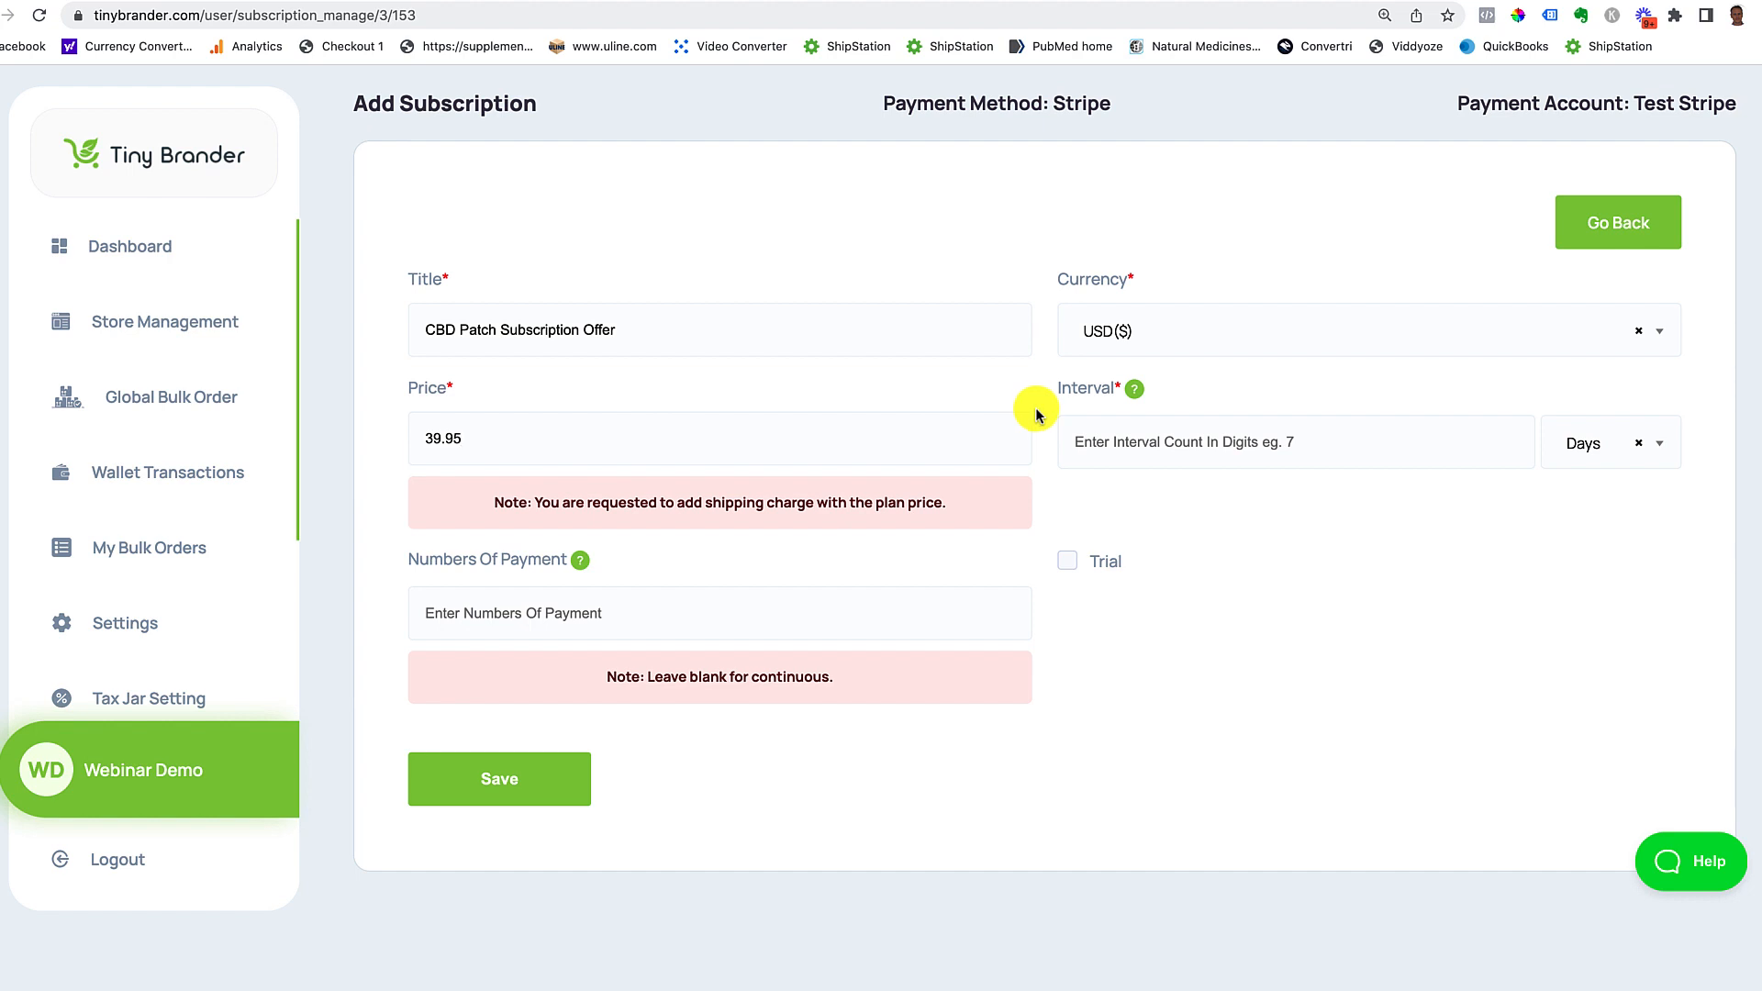
pyautogui.click(1102, 446)
pyautogui.write('30')
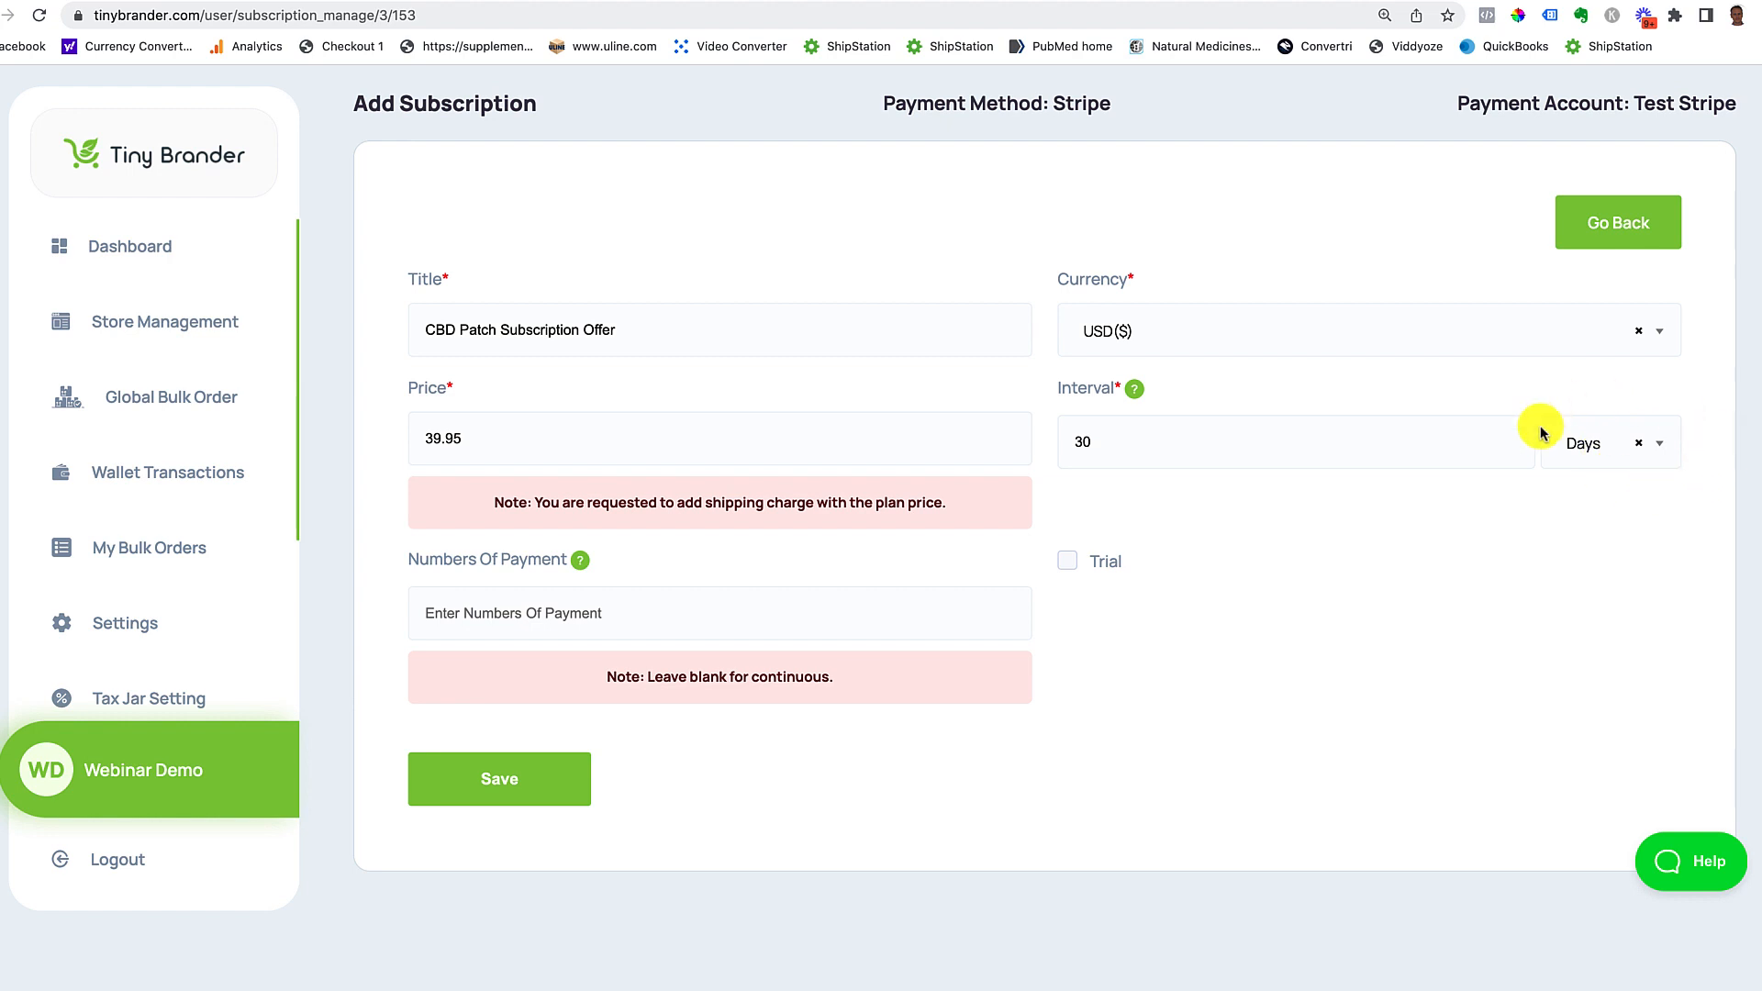
pyautogui.click(1659, 448)
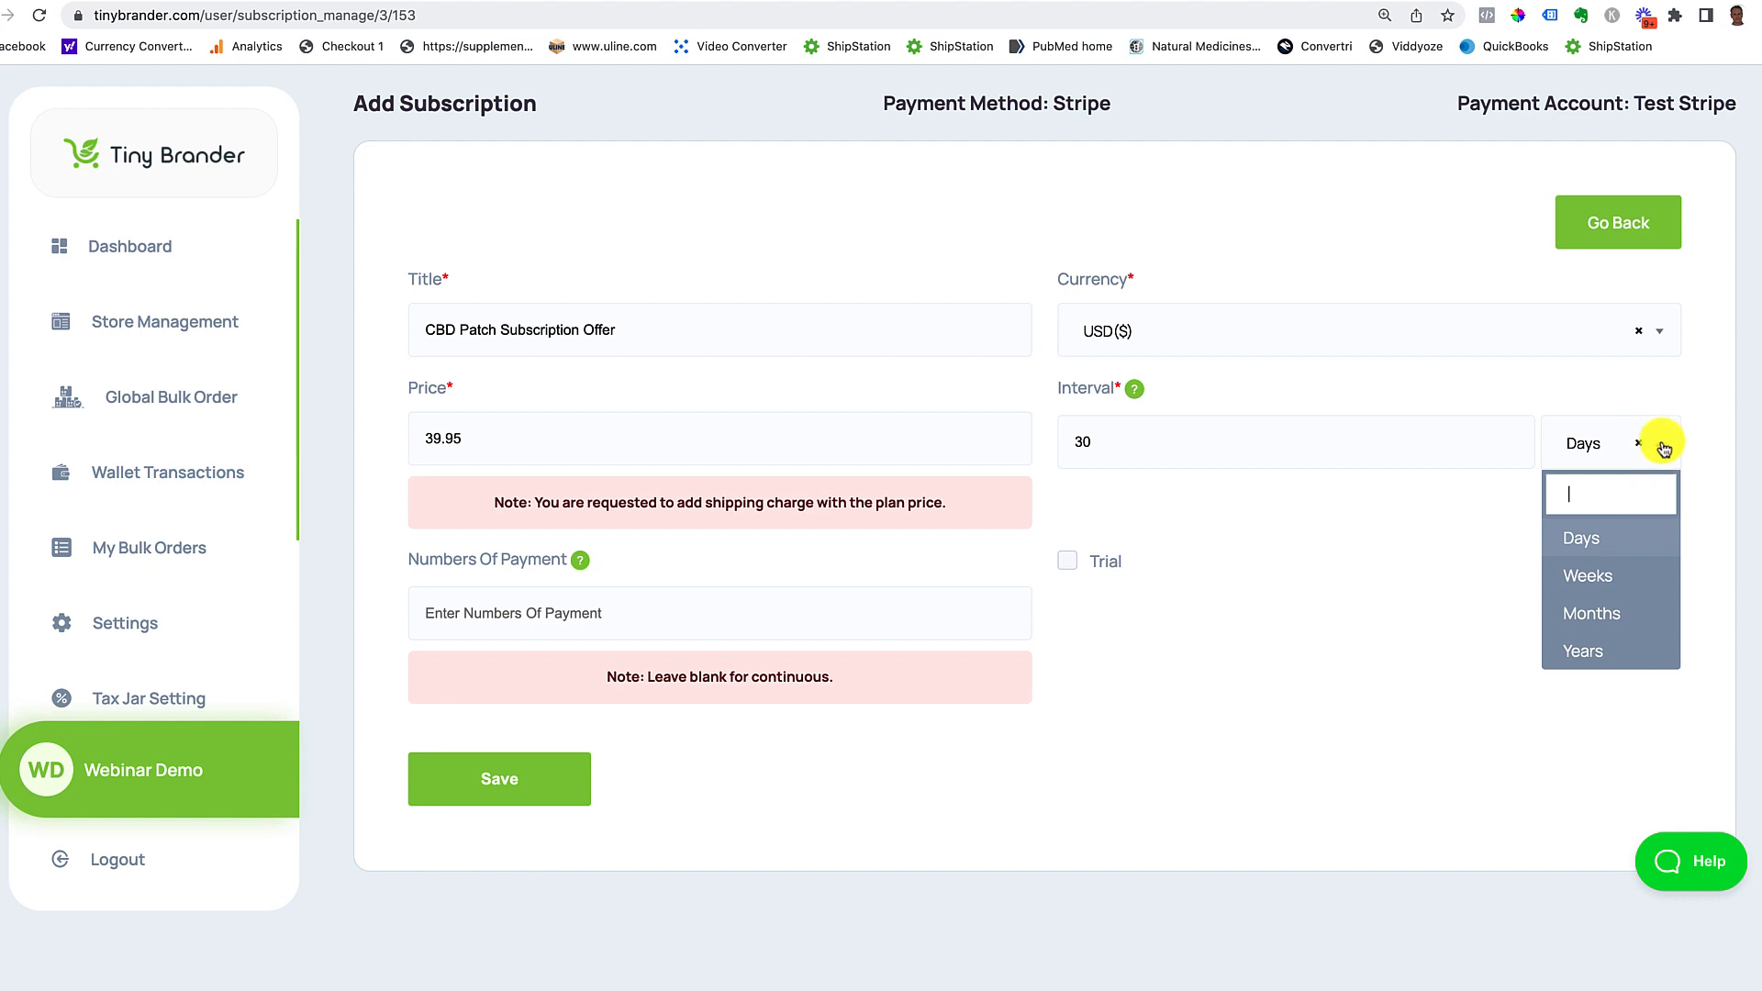
pyautogui.click(1615, 536)
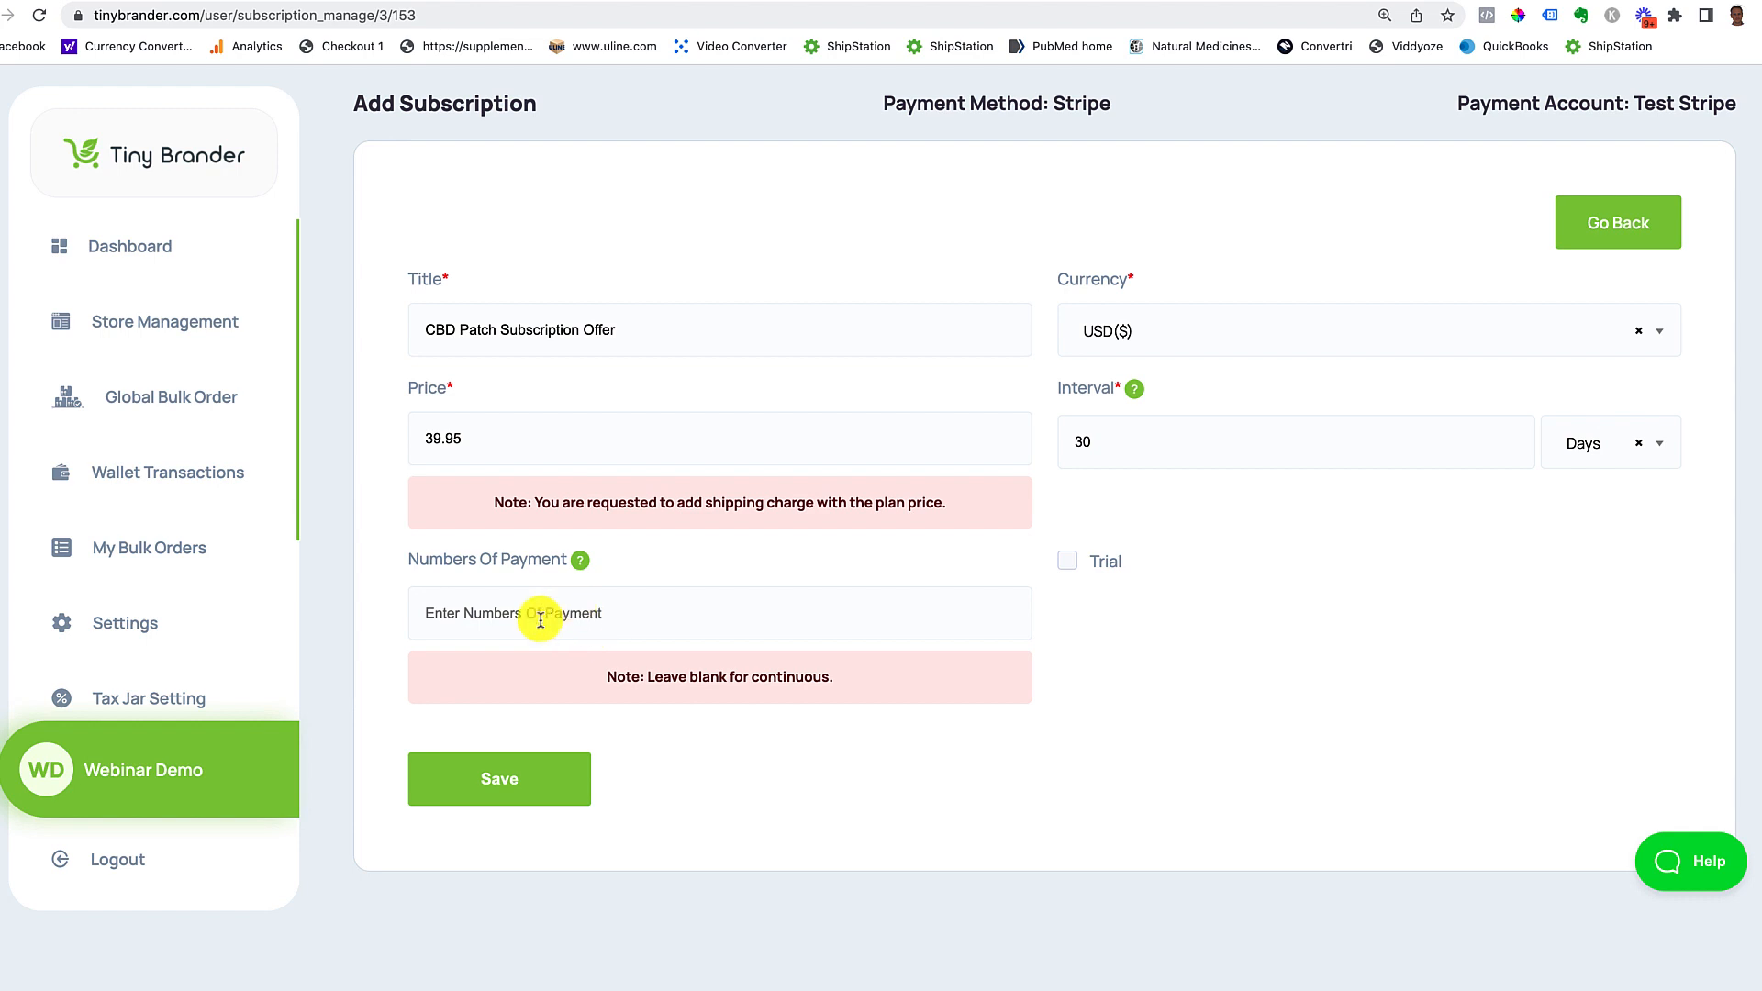
pyautogui.click(504, 765)
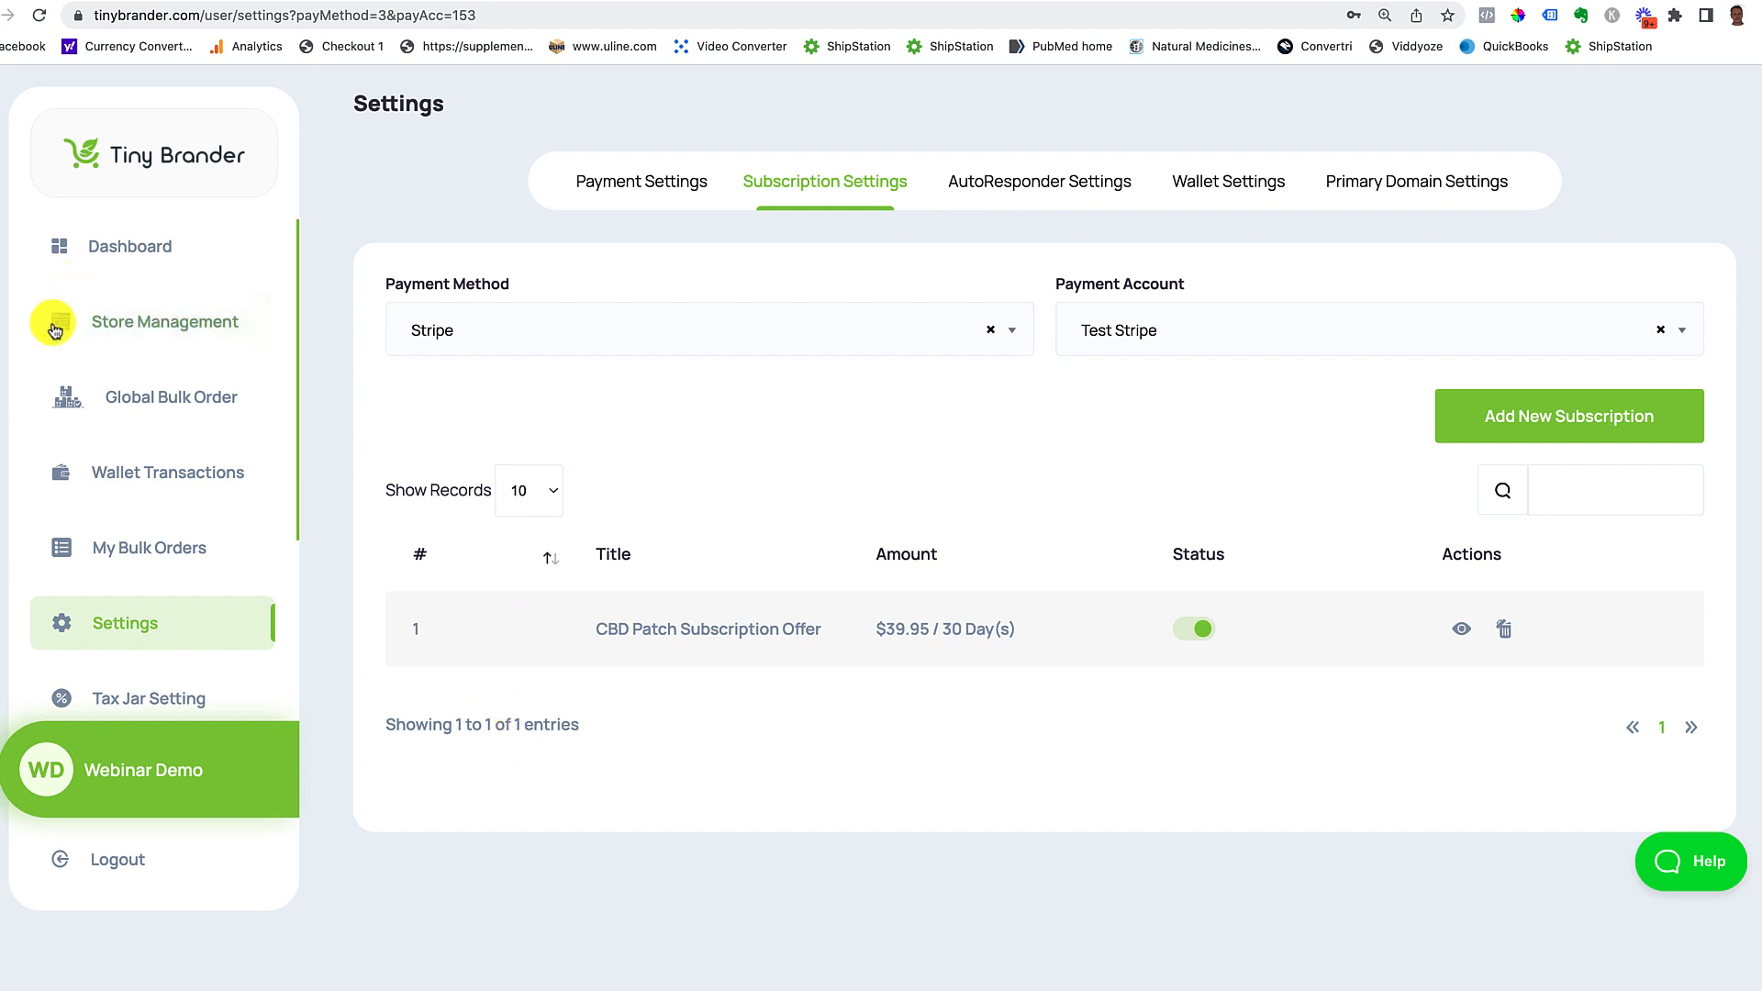
# Step: Confirm the $39.95 / 30 Day(s) plan row, then go to Store Management
pyautogui.click(138, 329)
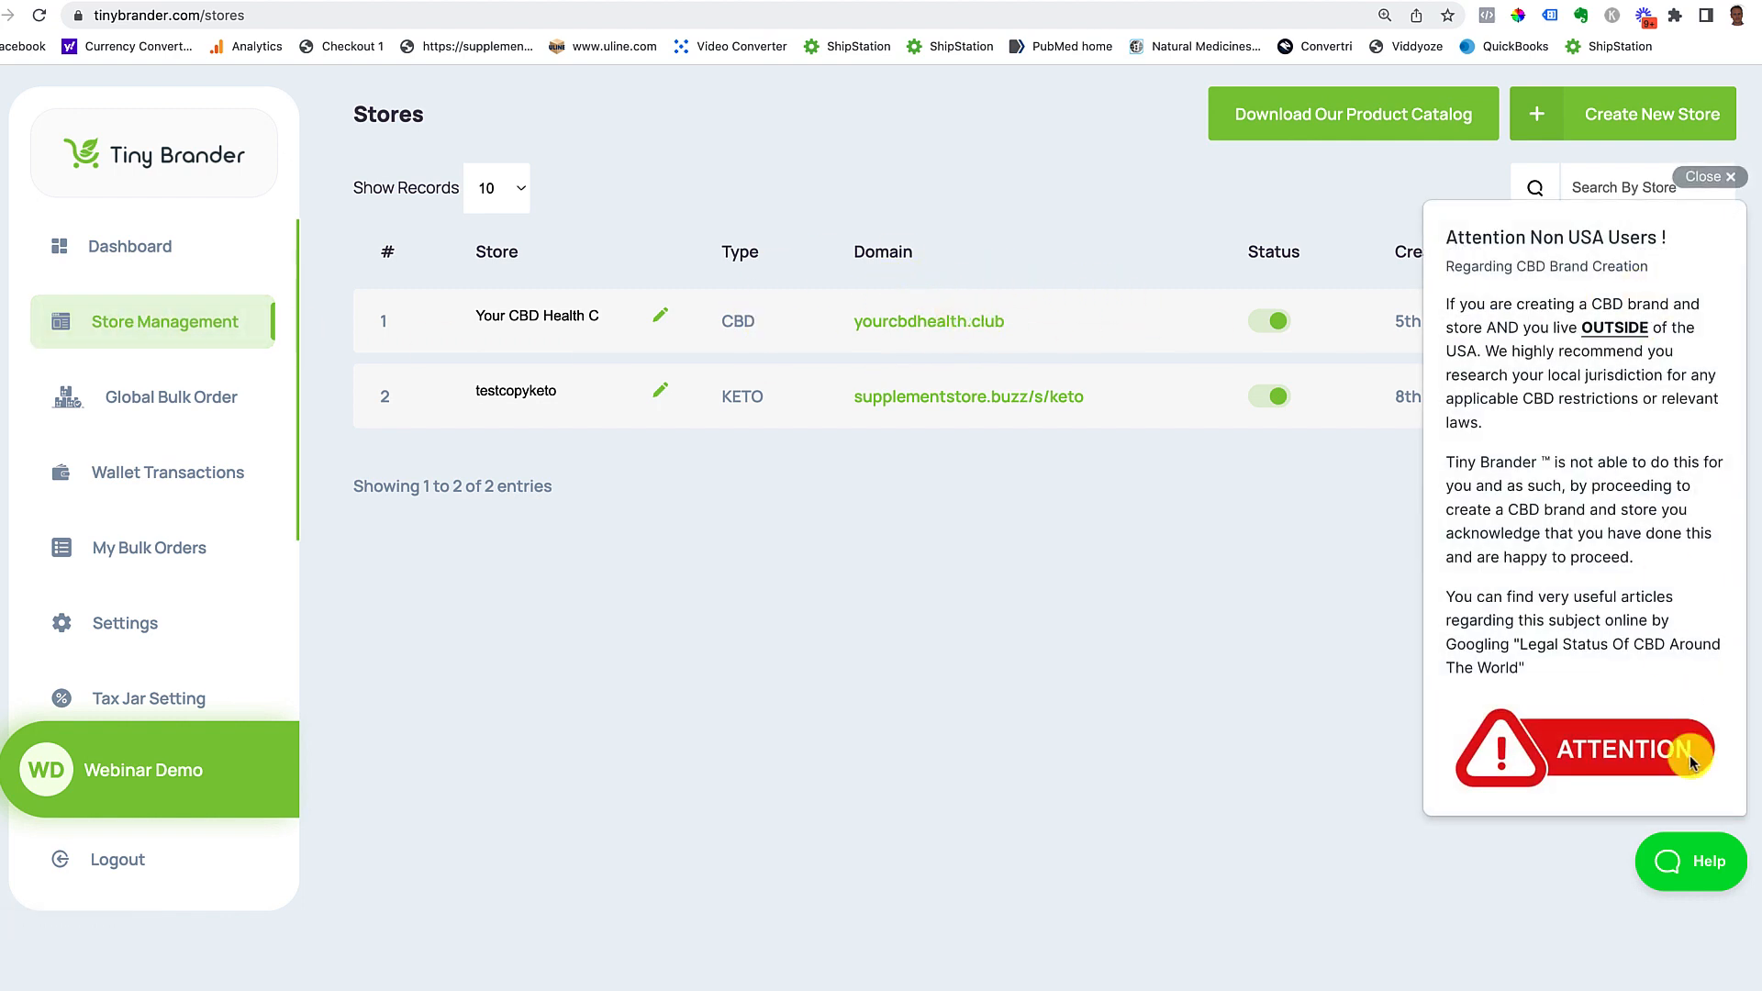
# Step: Dismiss the non-USA notice and open the Products step of Your CBD Health Club settings
pyautogui.click(1709, 176)
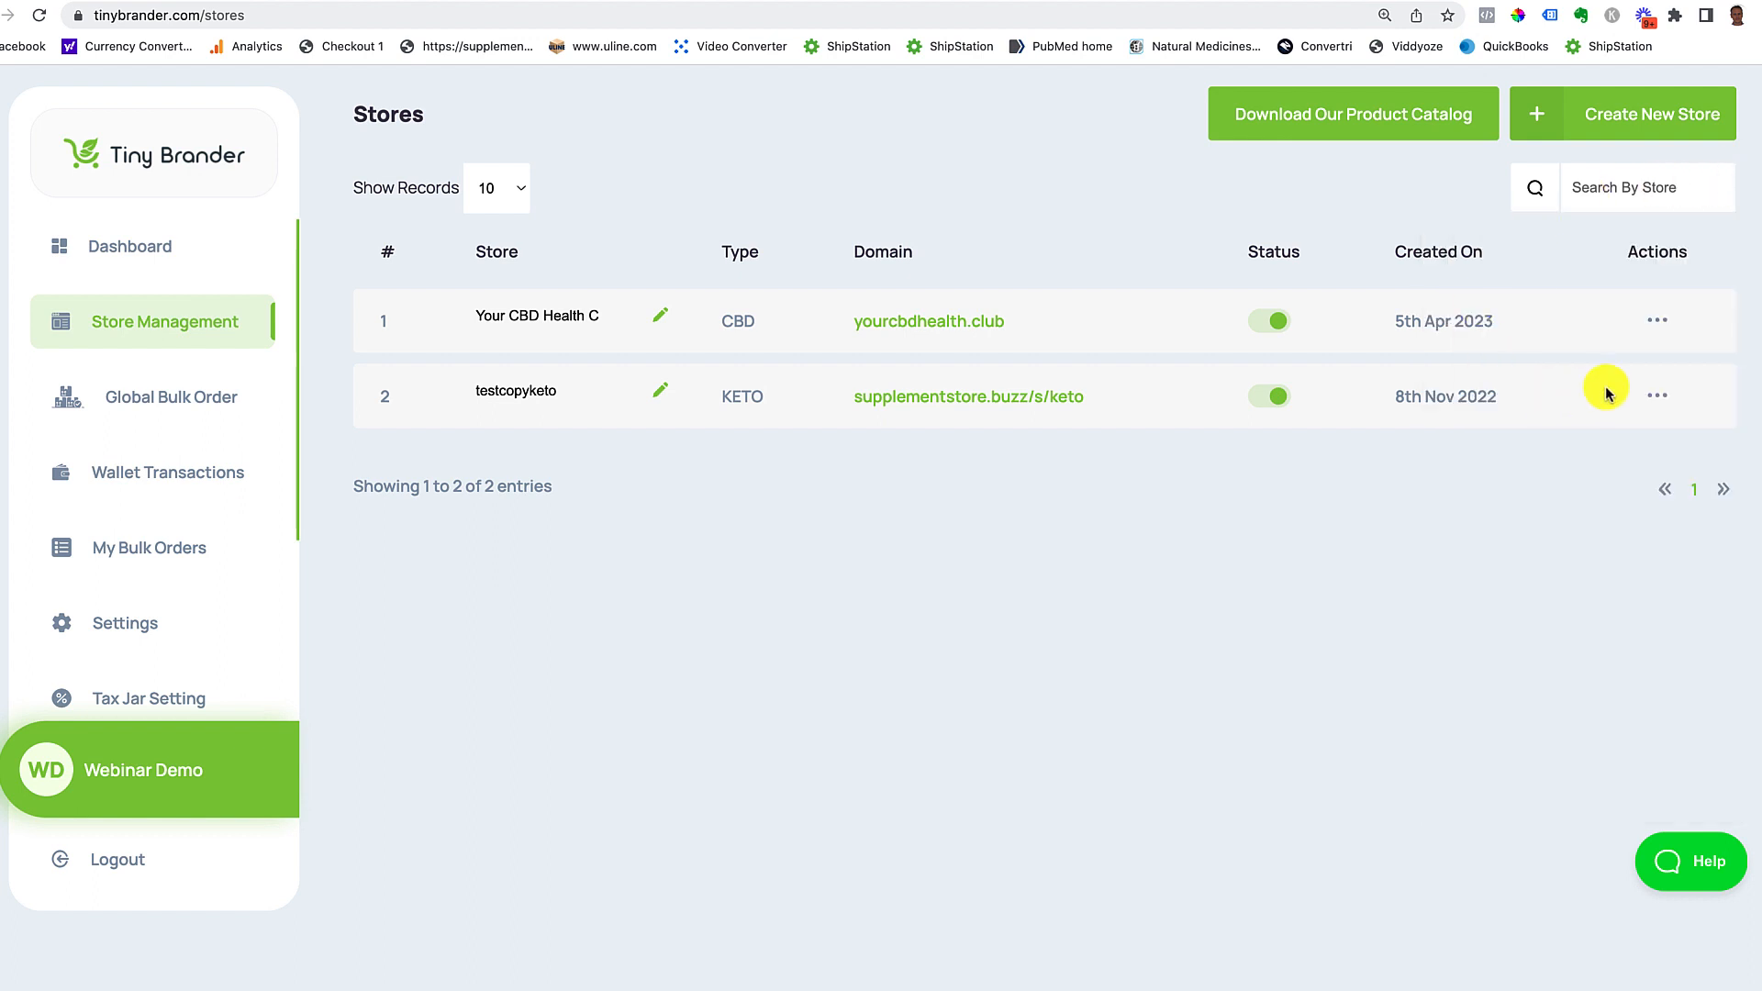
pyautogui.click(1656, 321)
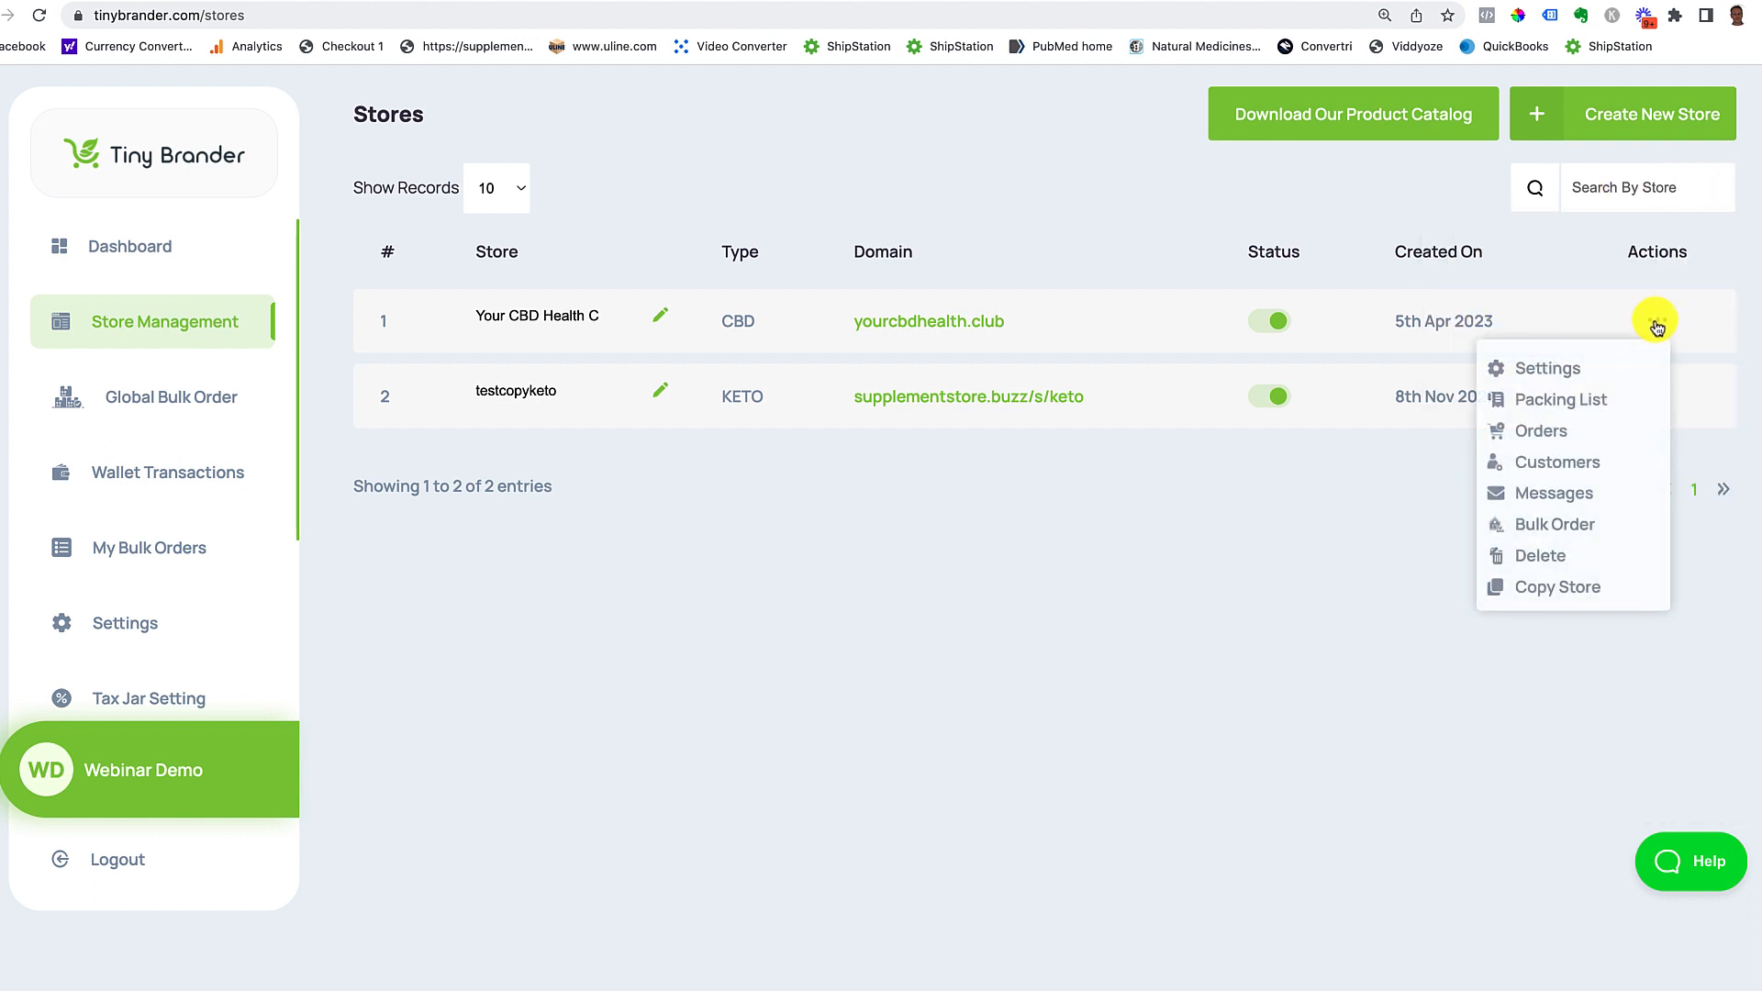
pyautogui.click(1561, 372)
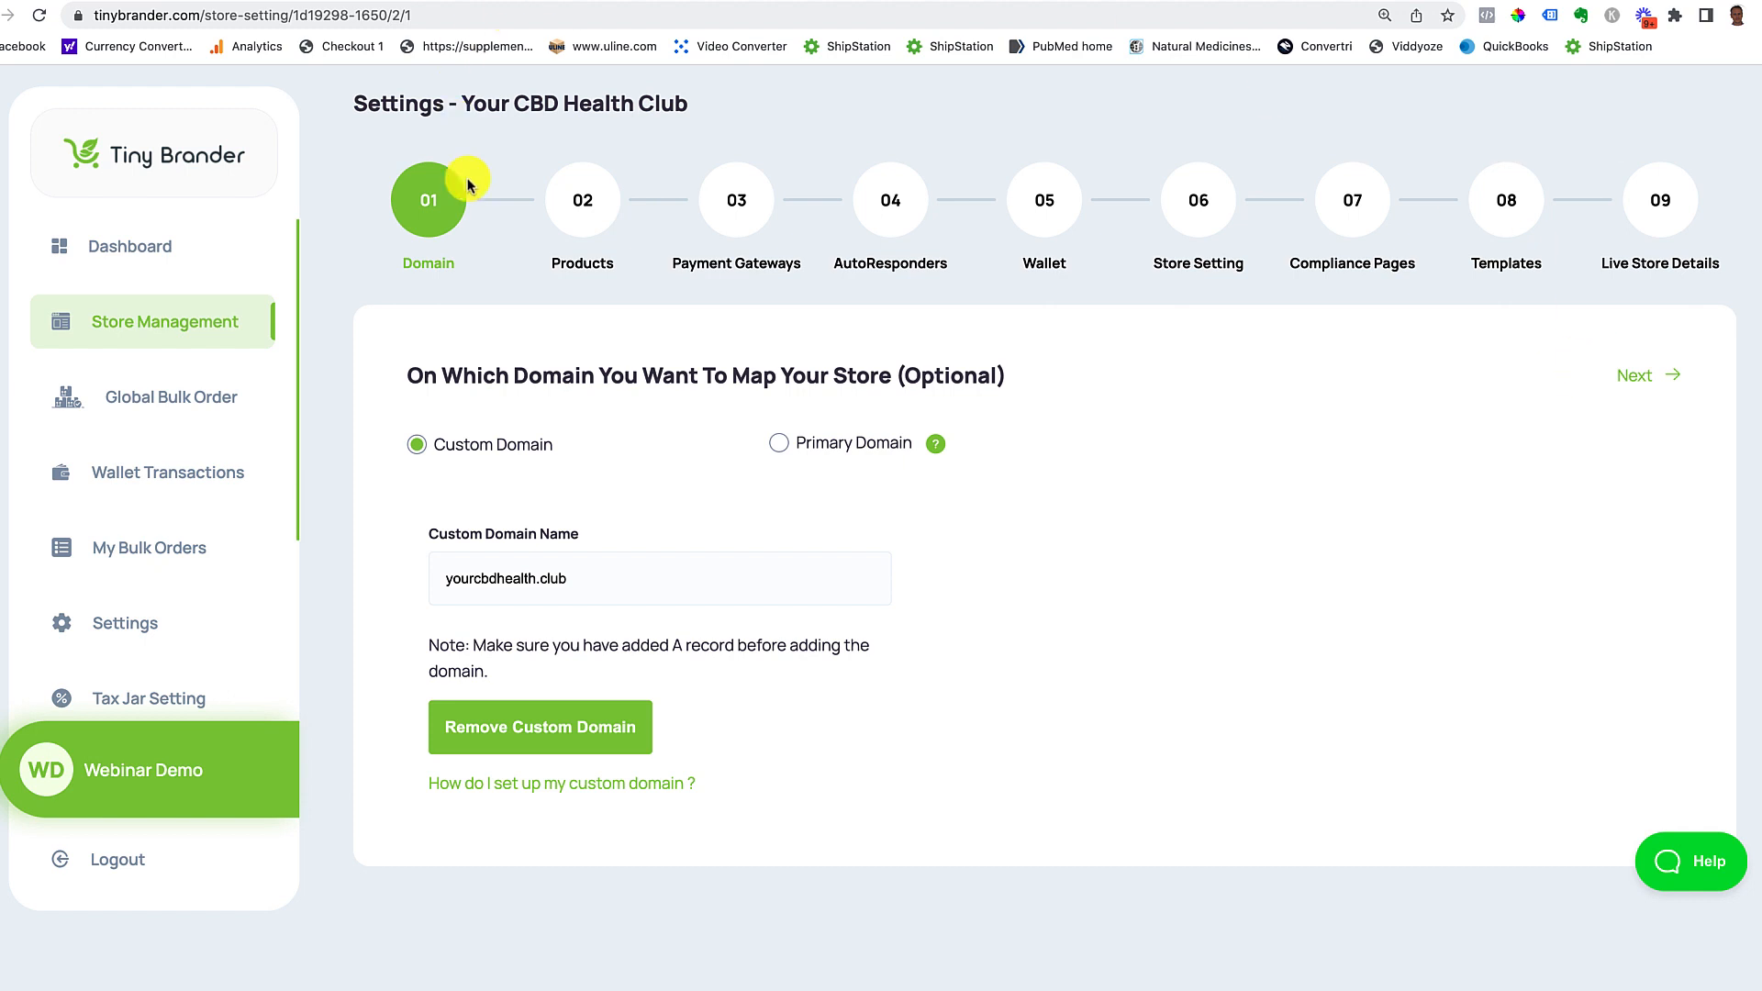
pyautogui.click(576, 198)
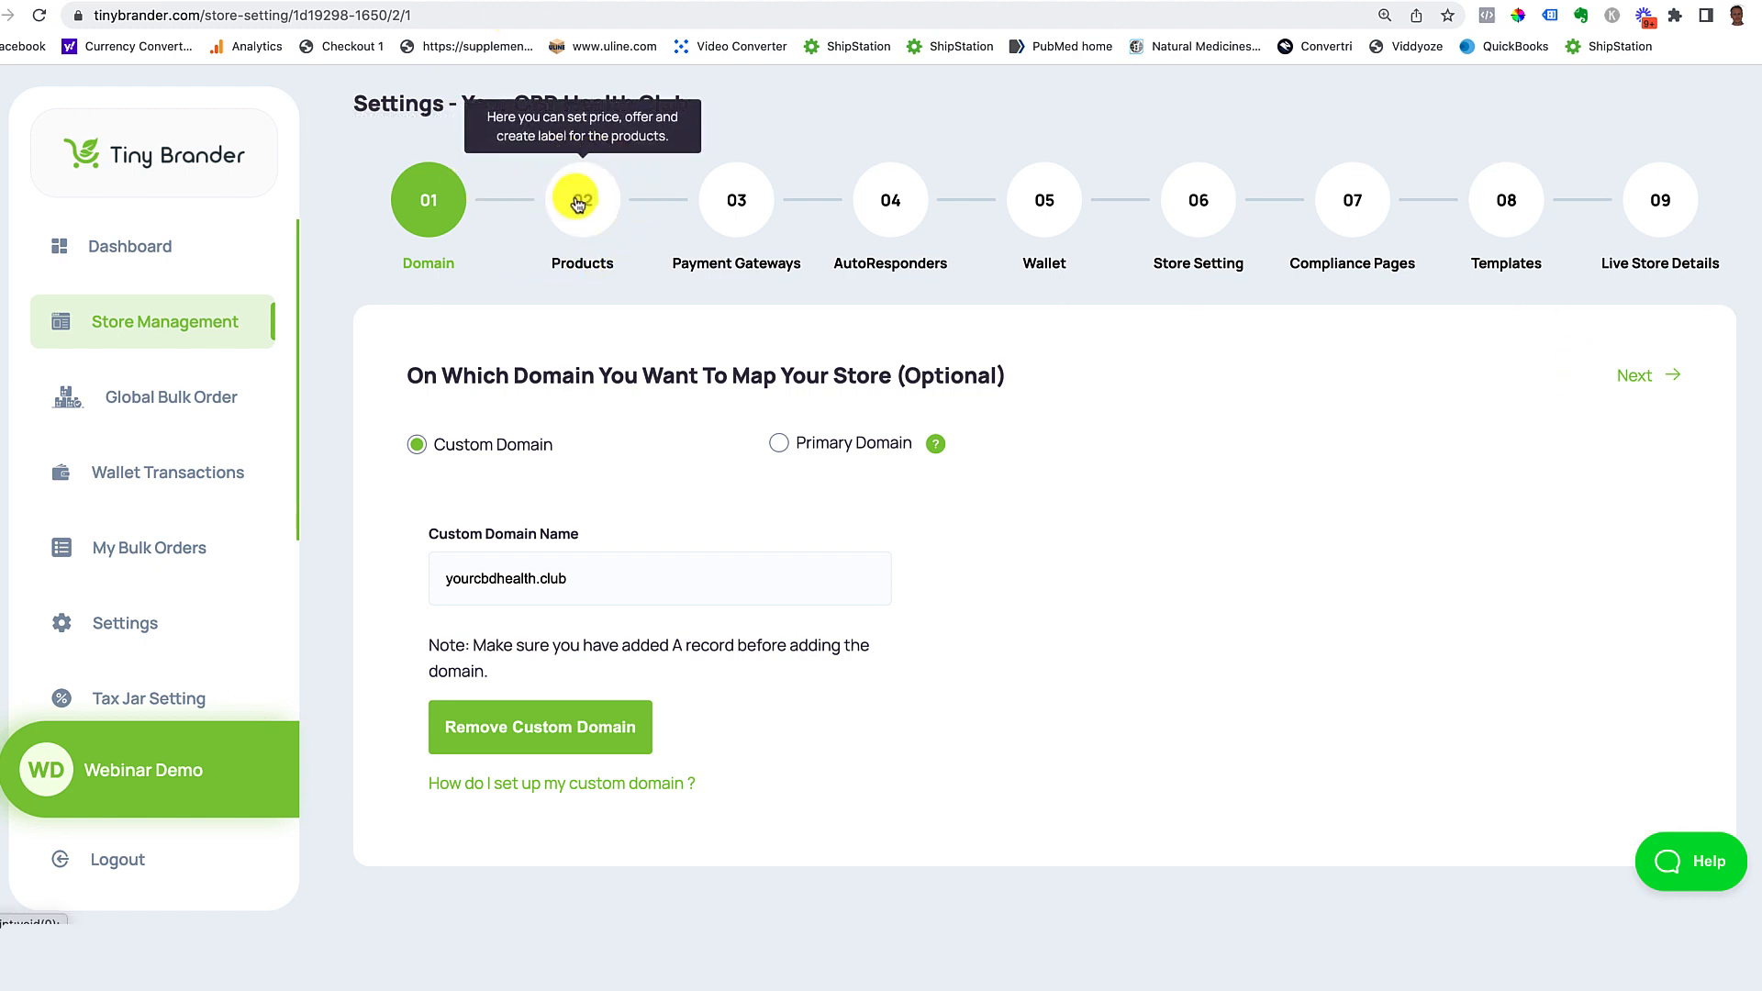
pyautogui.scroll(-1, 837, 489)
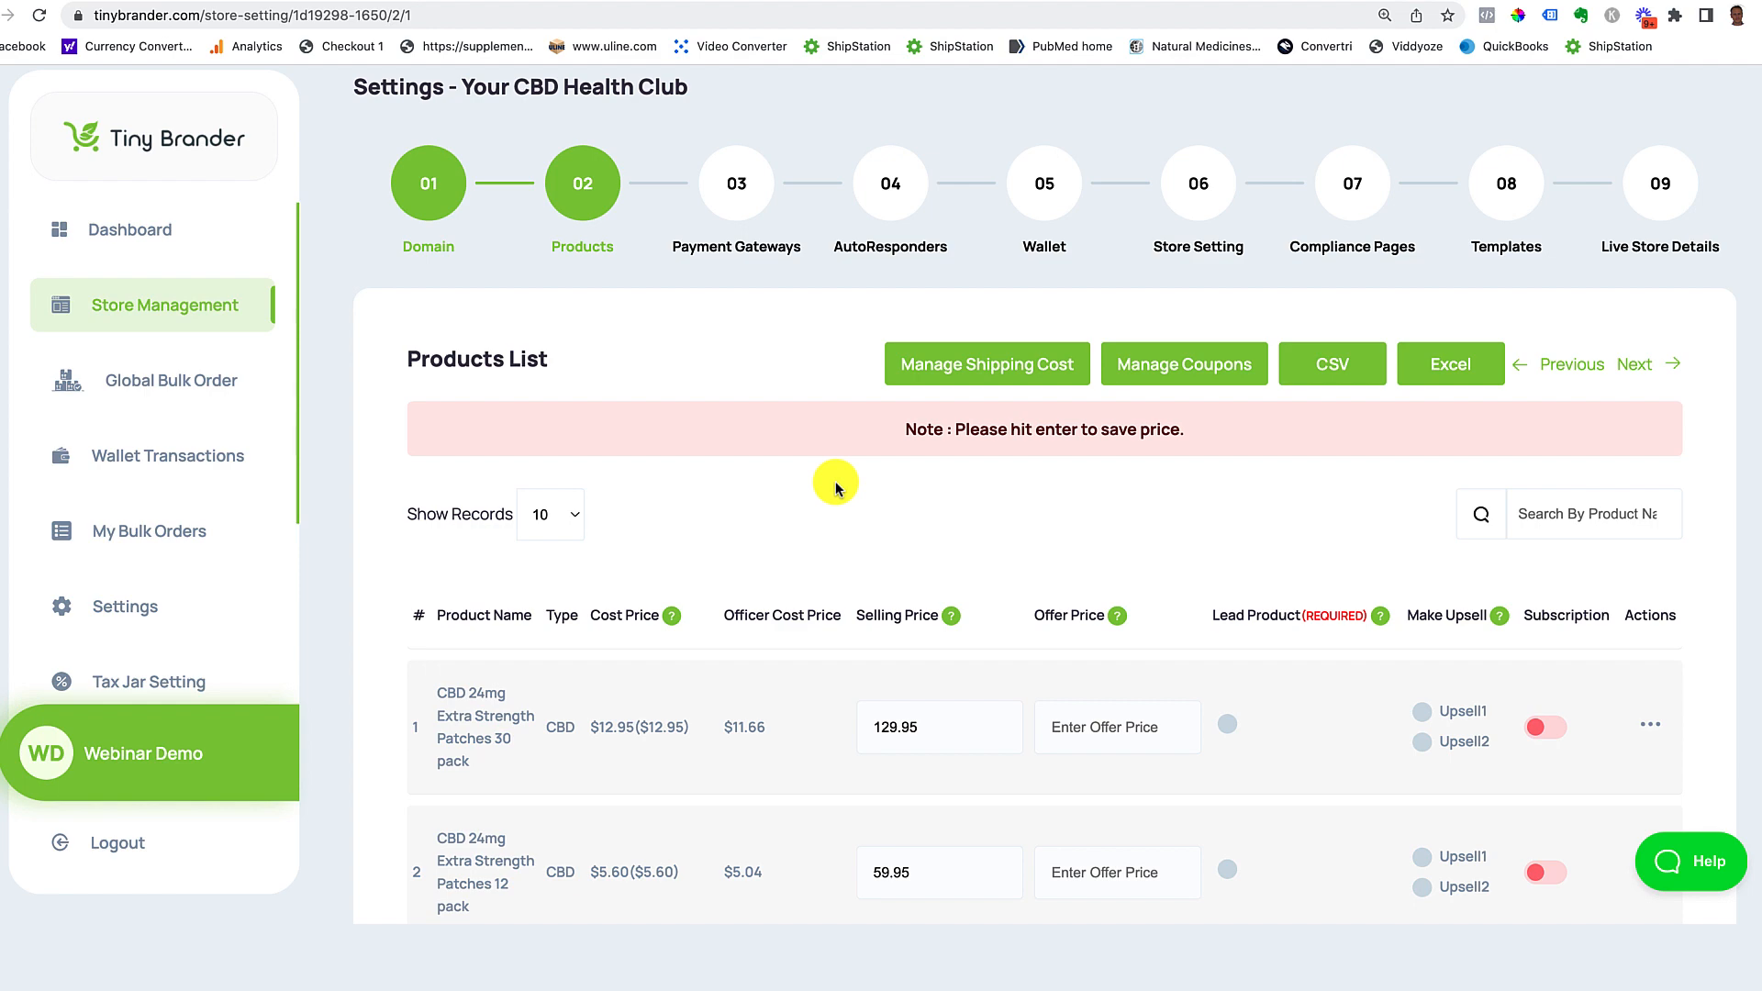
# Step: Enable subscription on the 6-pack patches with 'CBD Patch Subscription Offer - $39.95' and save
pyautogui.scroll(-3, 839, 486)
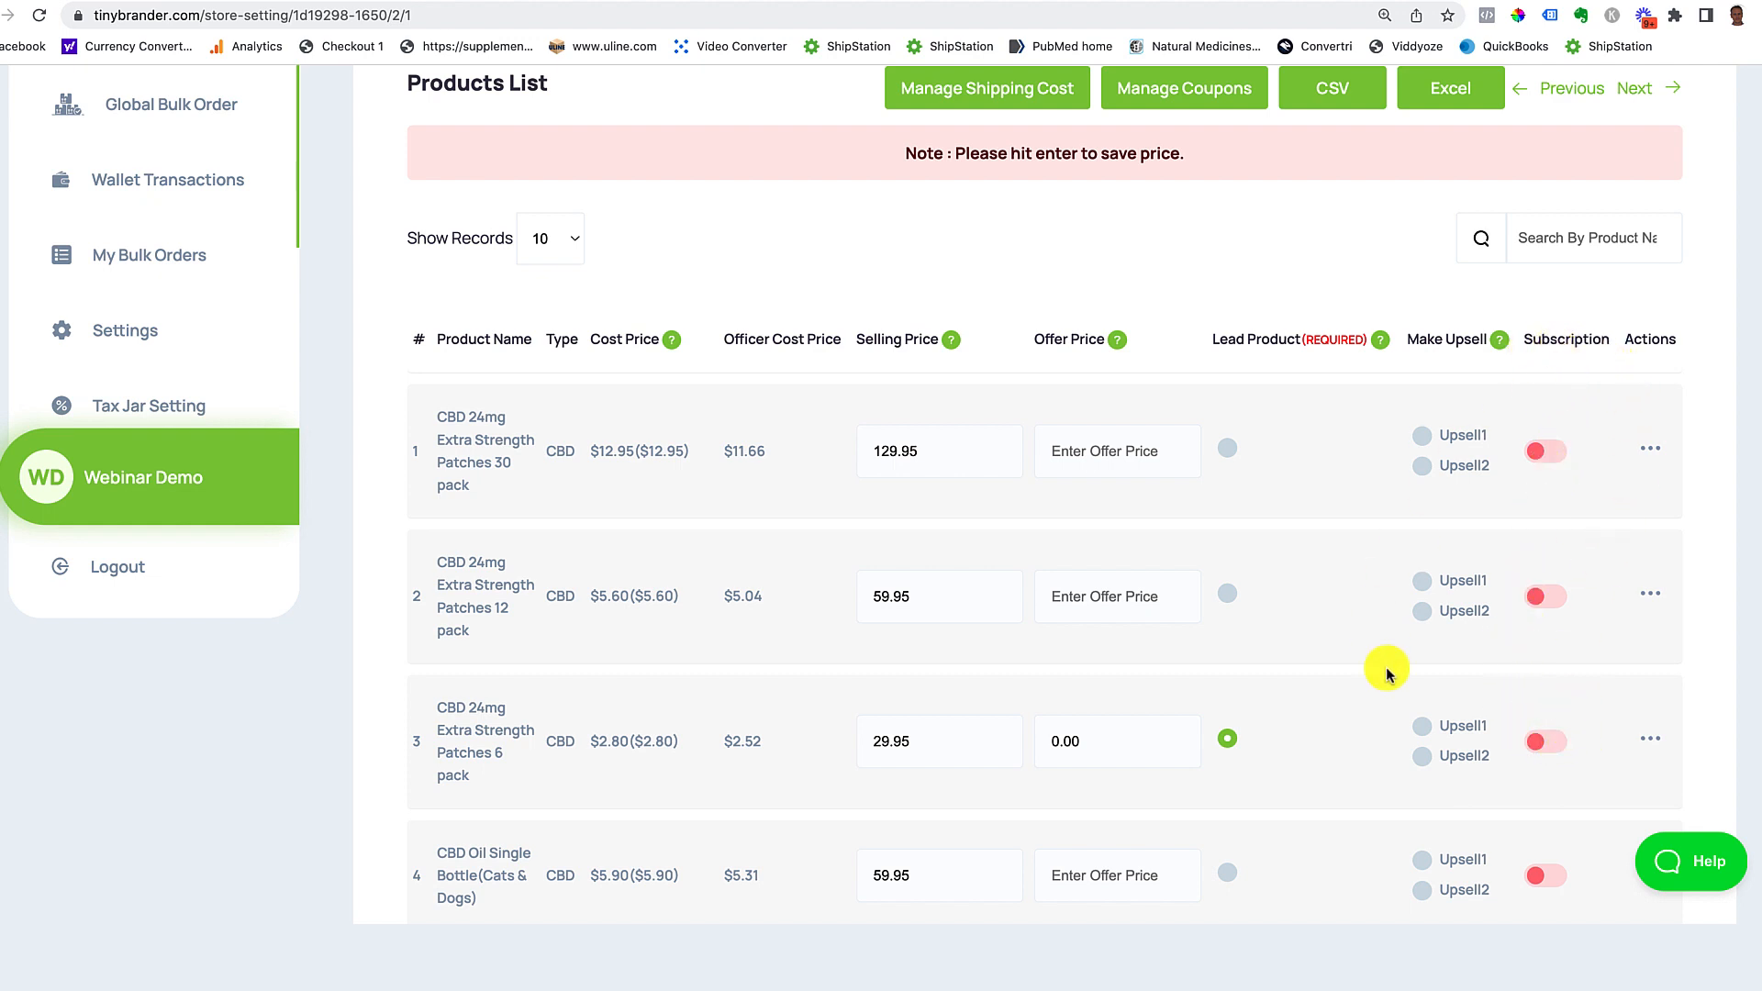
pyautogui.click(1549, 741)
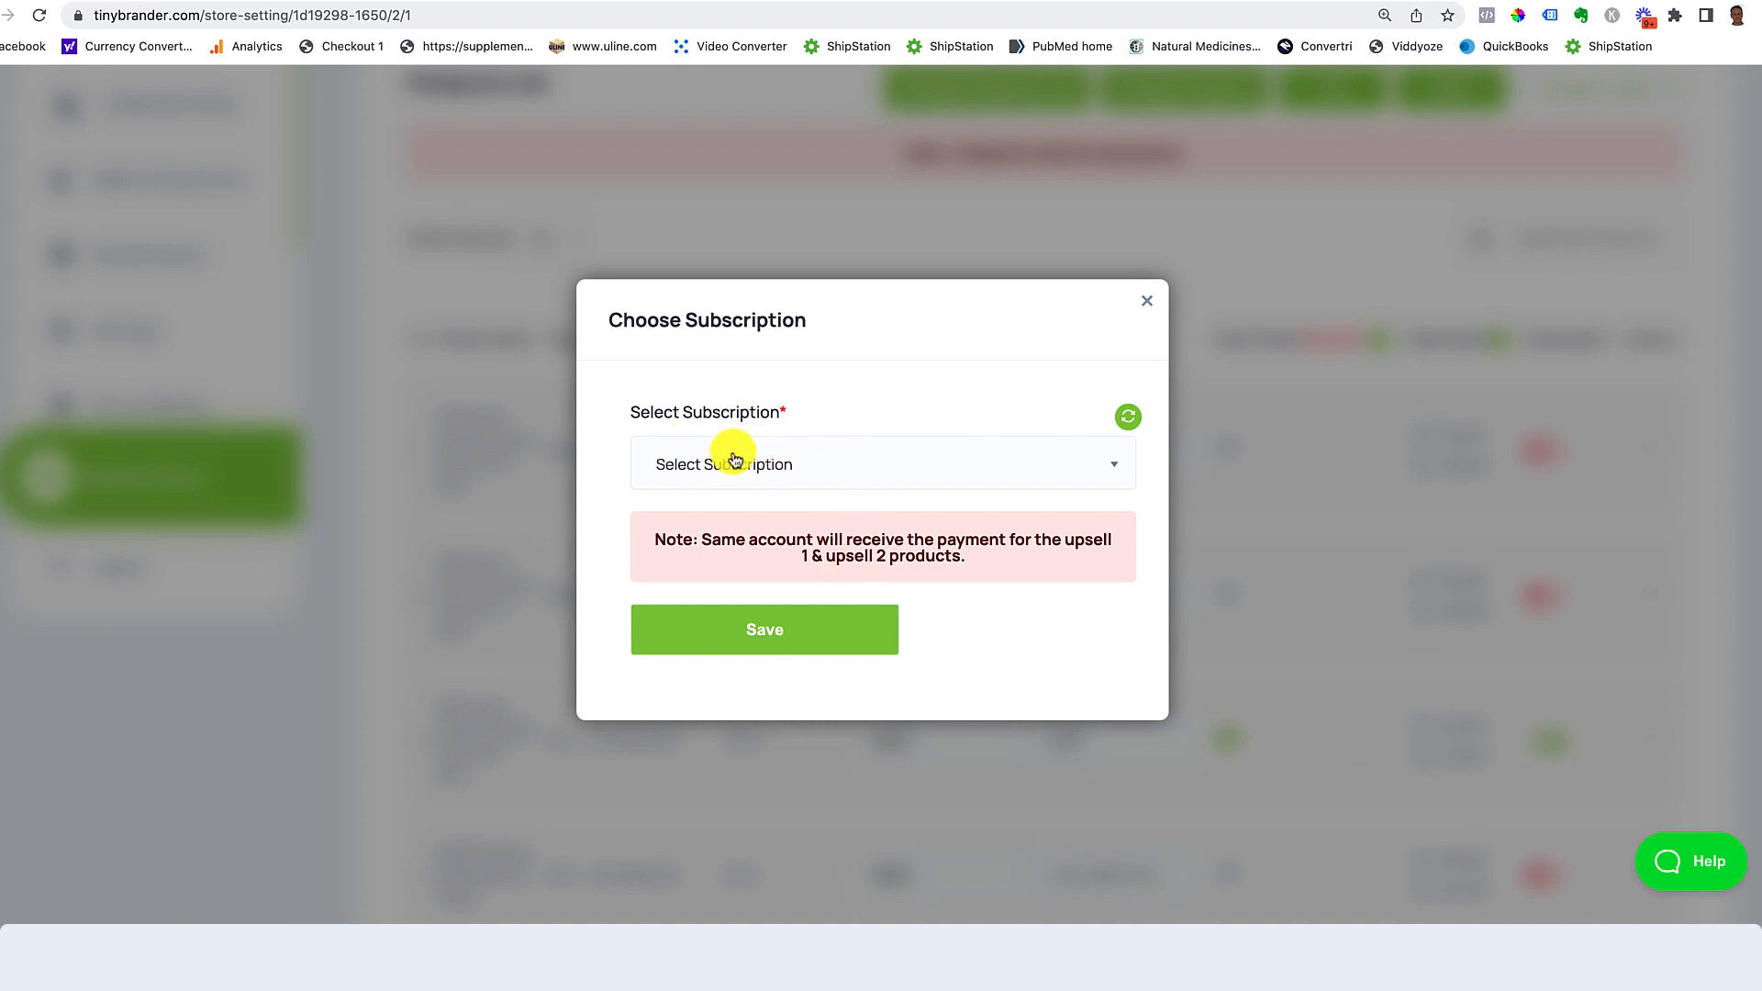
pyautogui.click(871, 476)
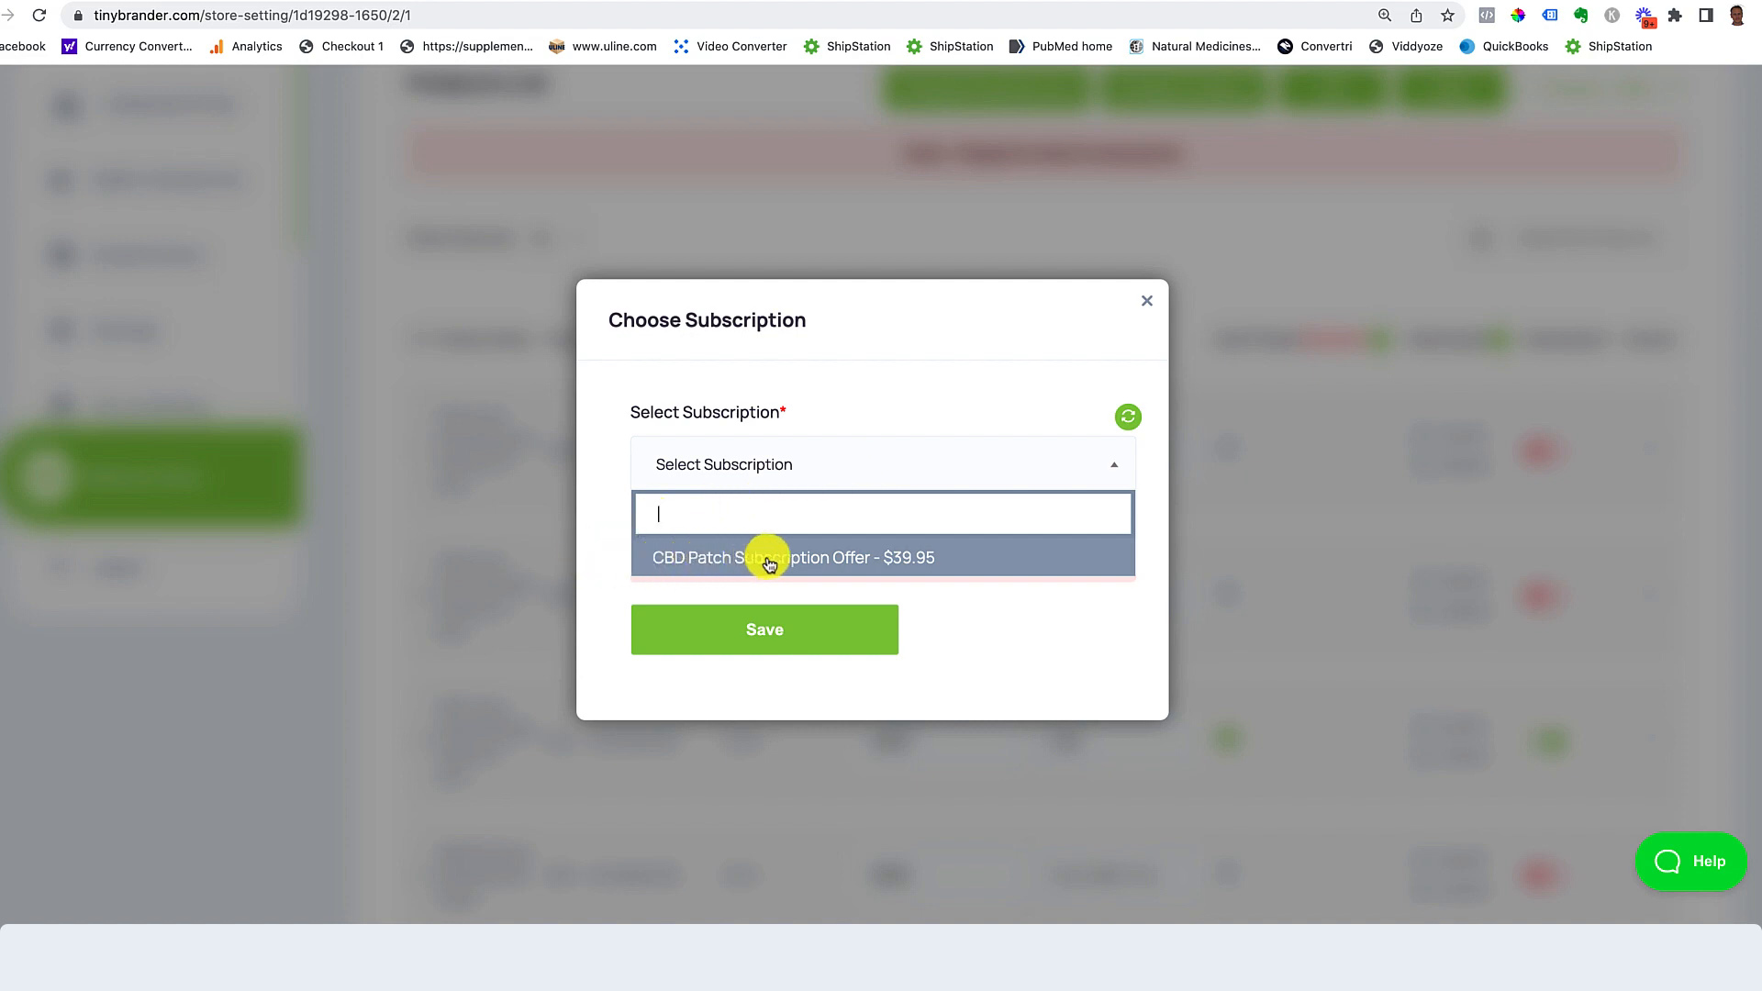
pyautogui.click(913, 555)
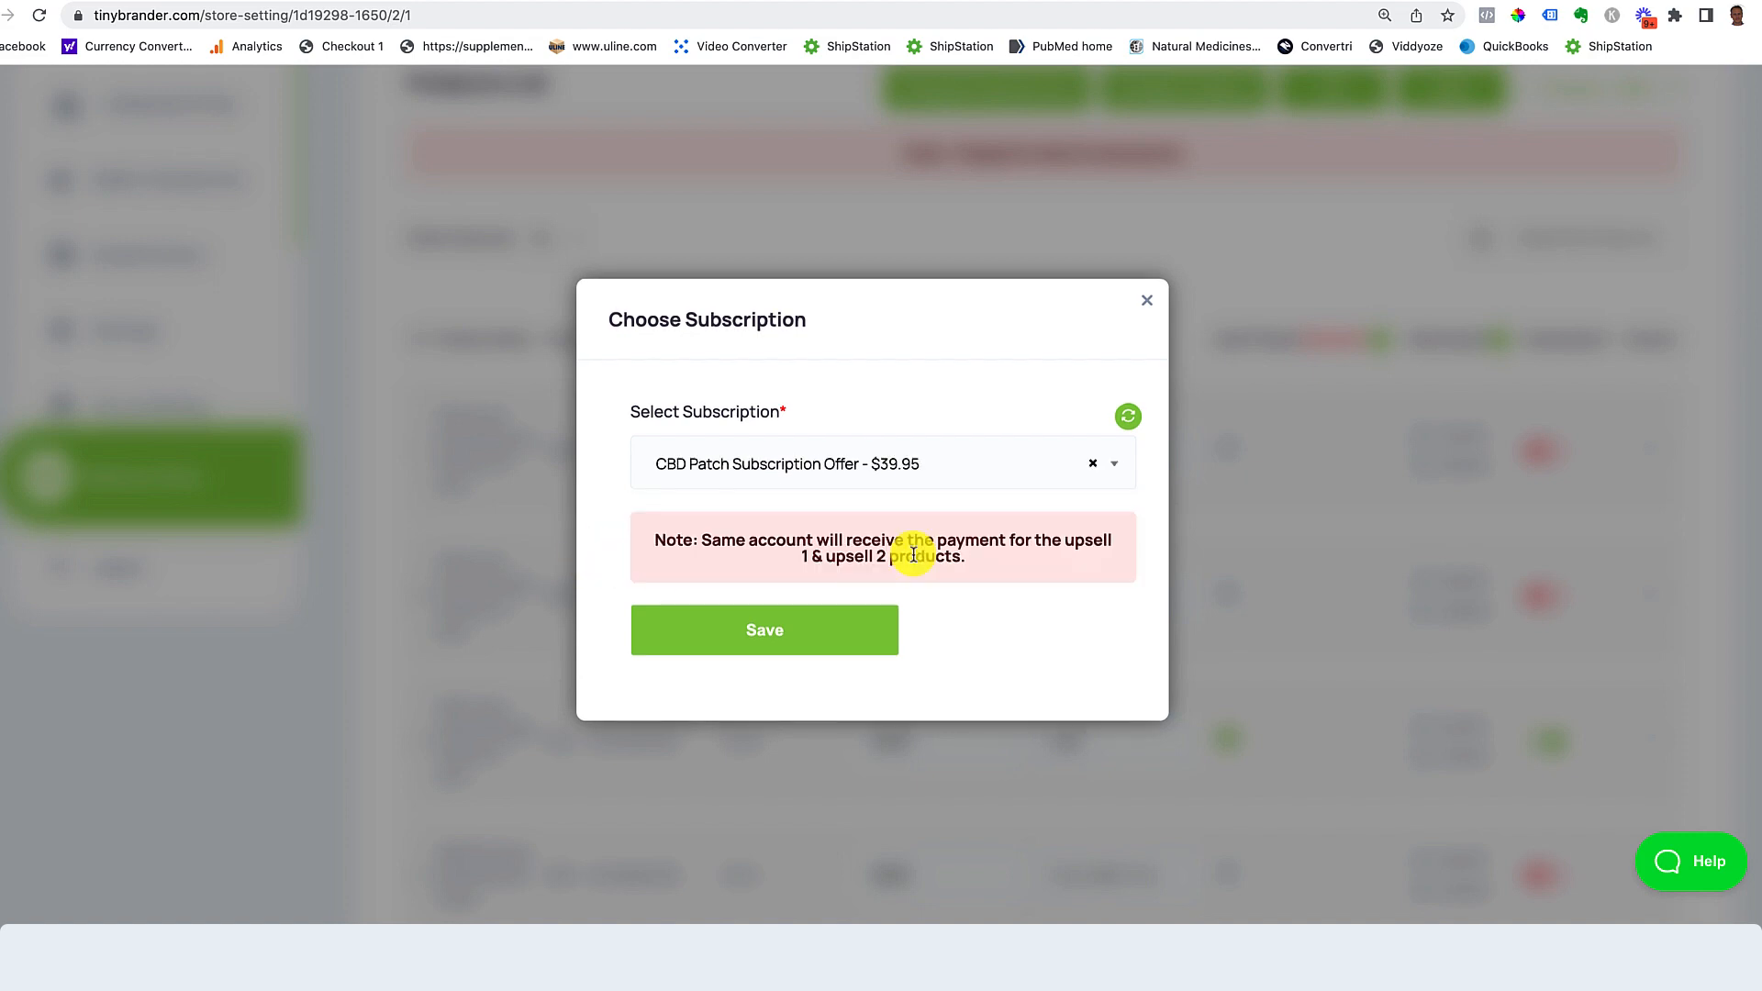
pyautogui.click(751, 632)
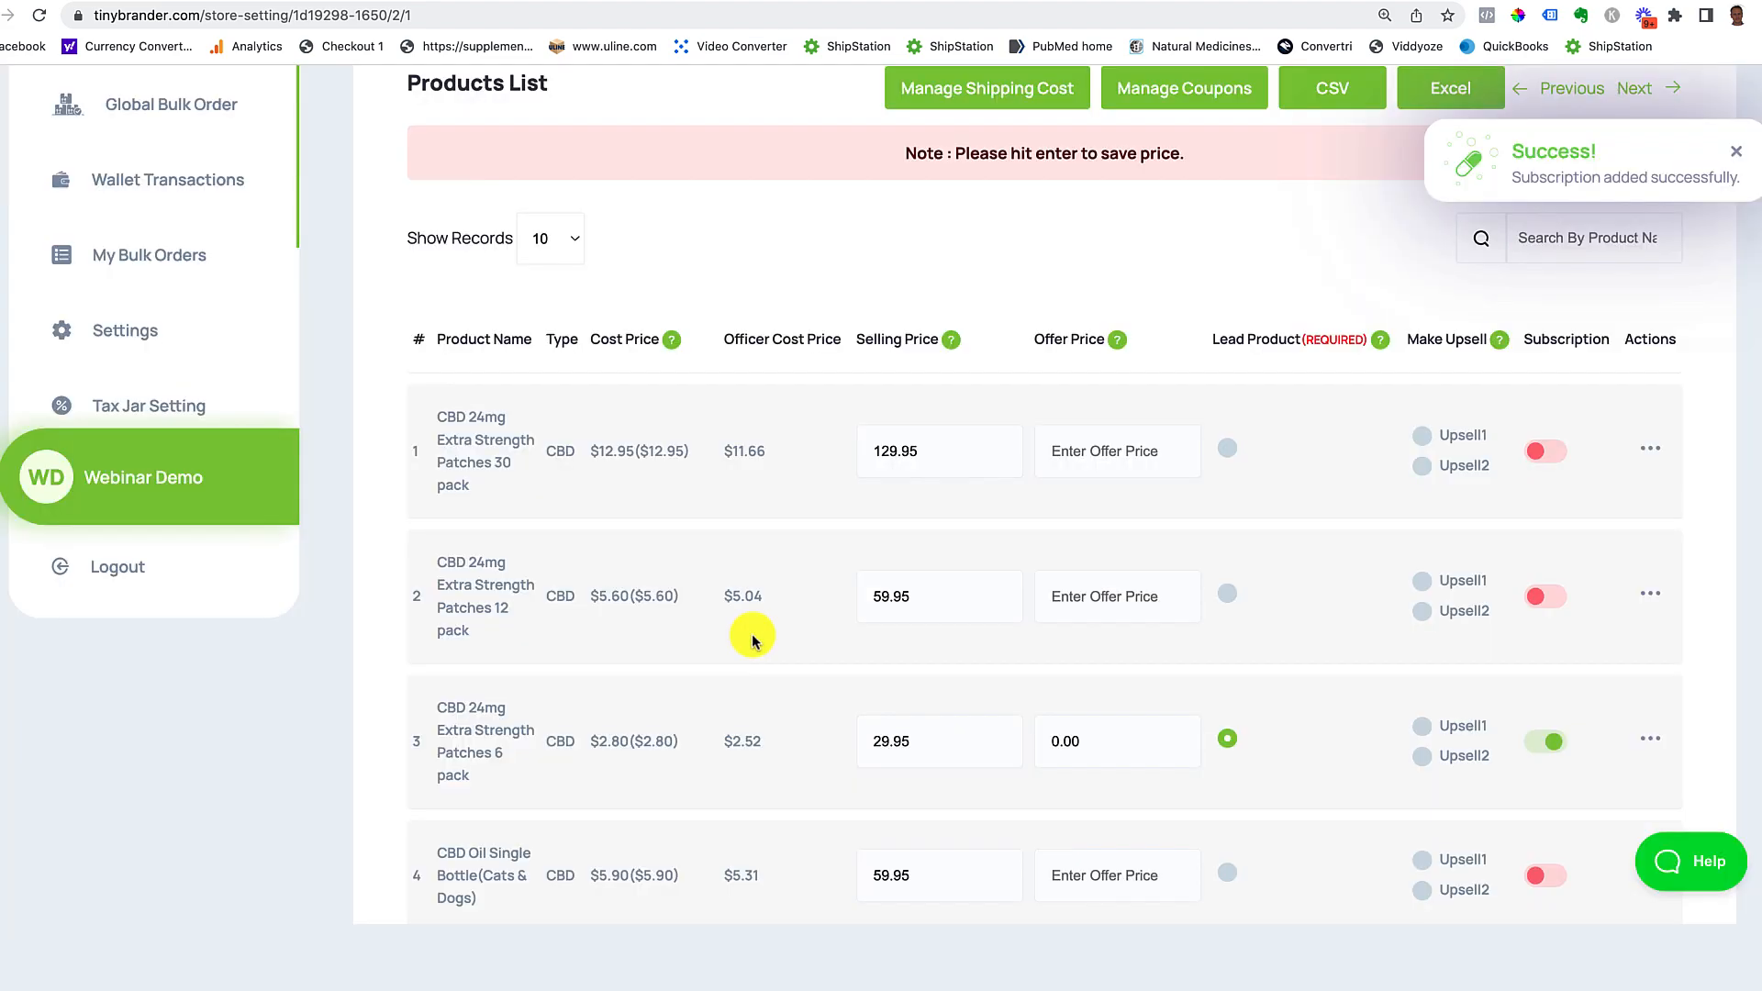
# Step: Try enabling subscription on the CBD Cream Jar, dismiss the lead-product warning, and scroll back up
pyautogui.scroll(-3, 1340, 643)
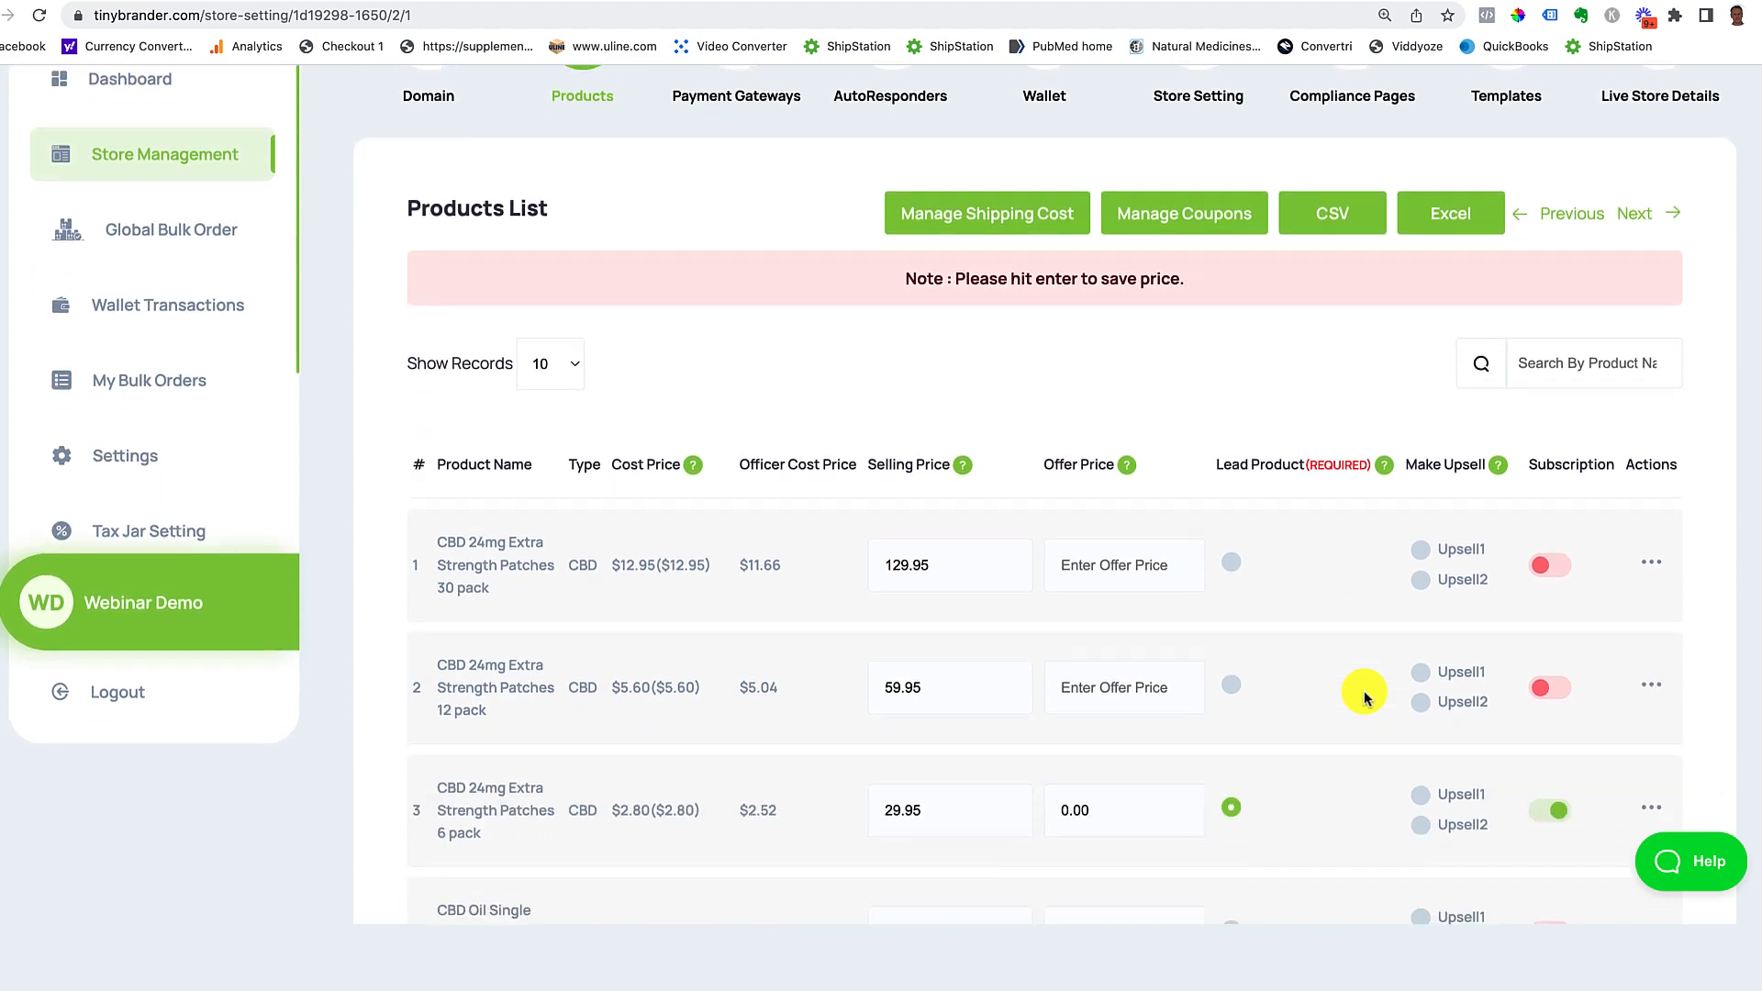
pyautogui.scroll(-1, 1358, 693)
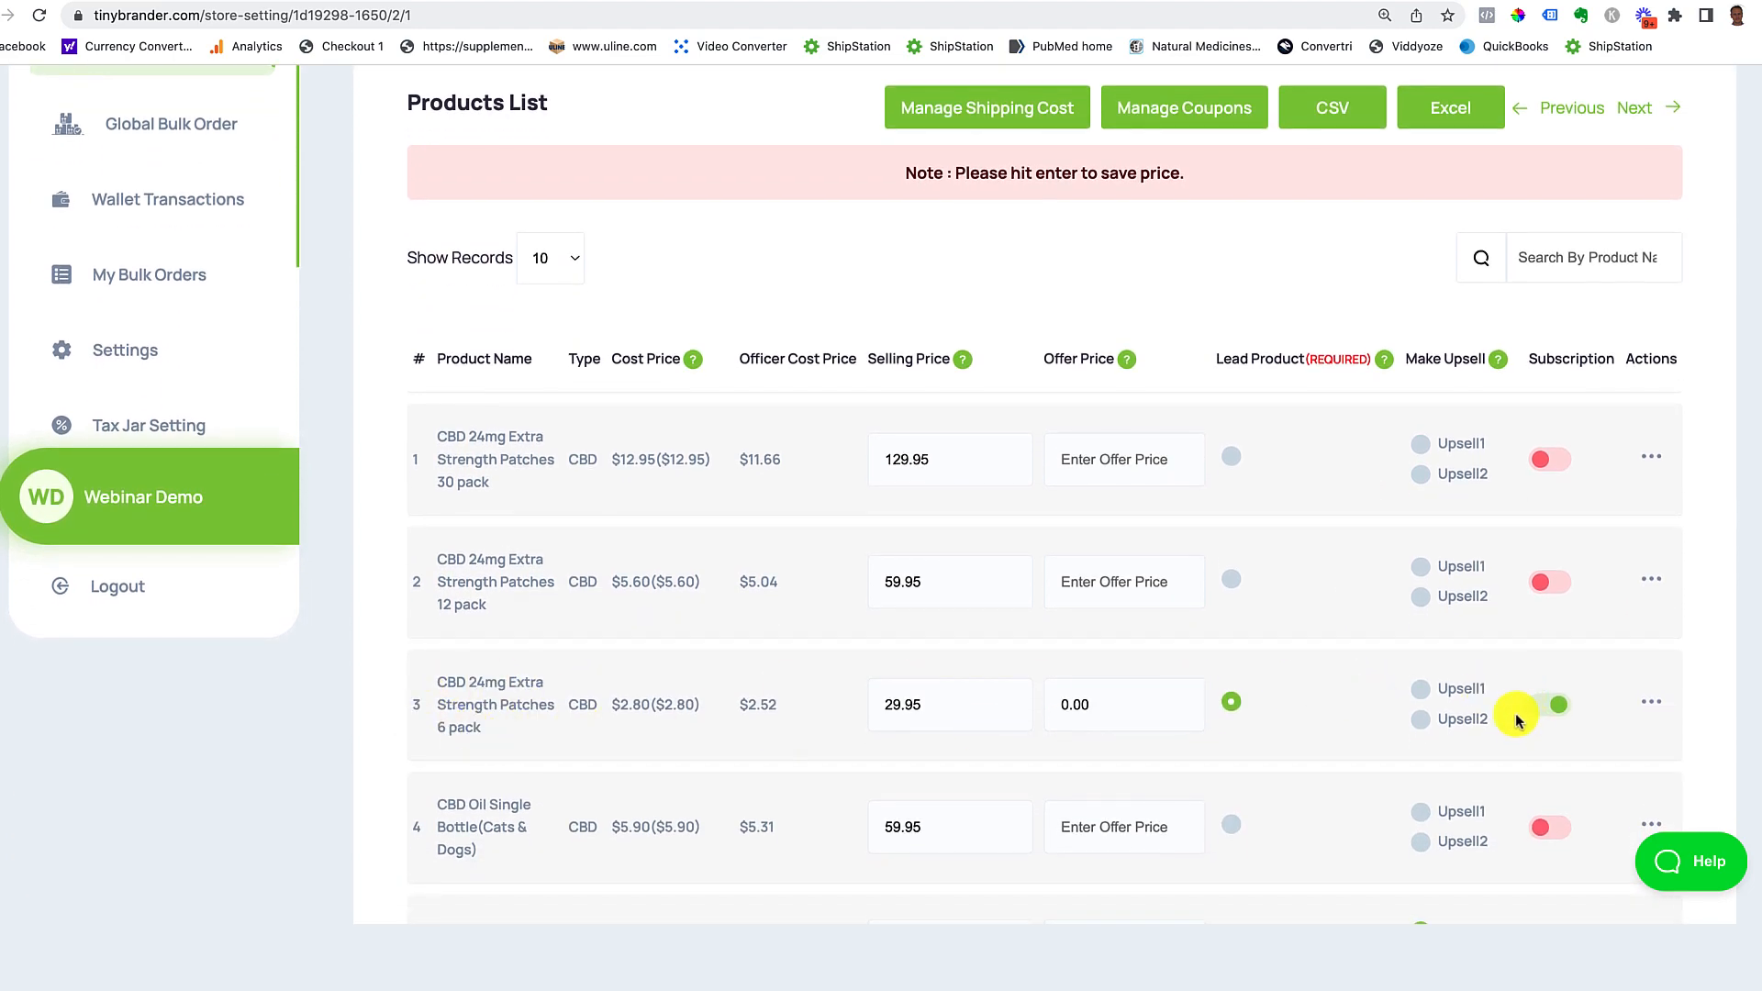
pyautogui.scroll(-2, 1516, 720)
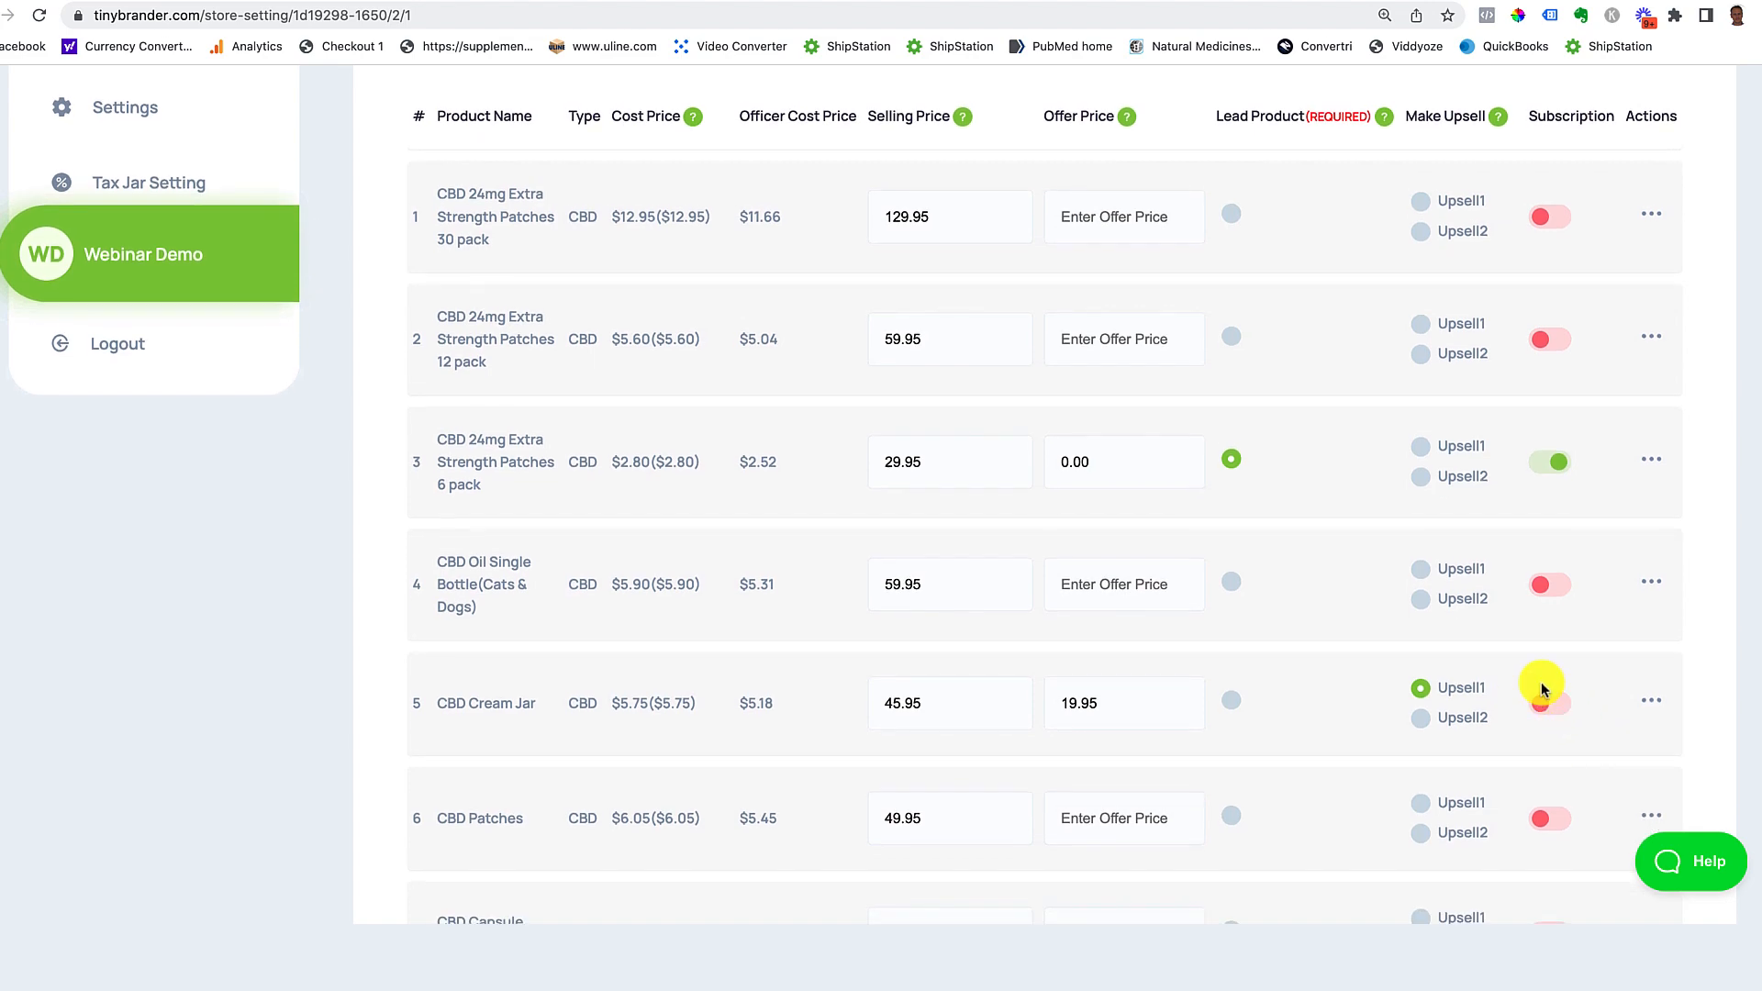
pyautogui.click(1558, 706)
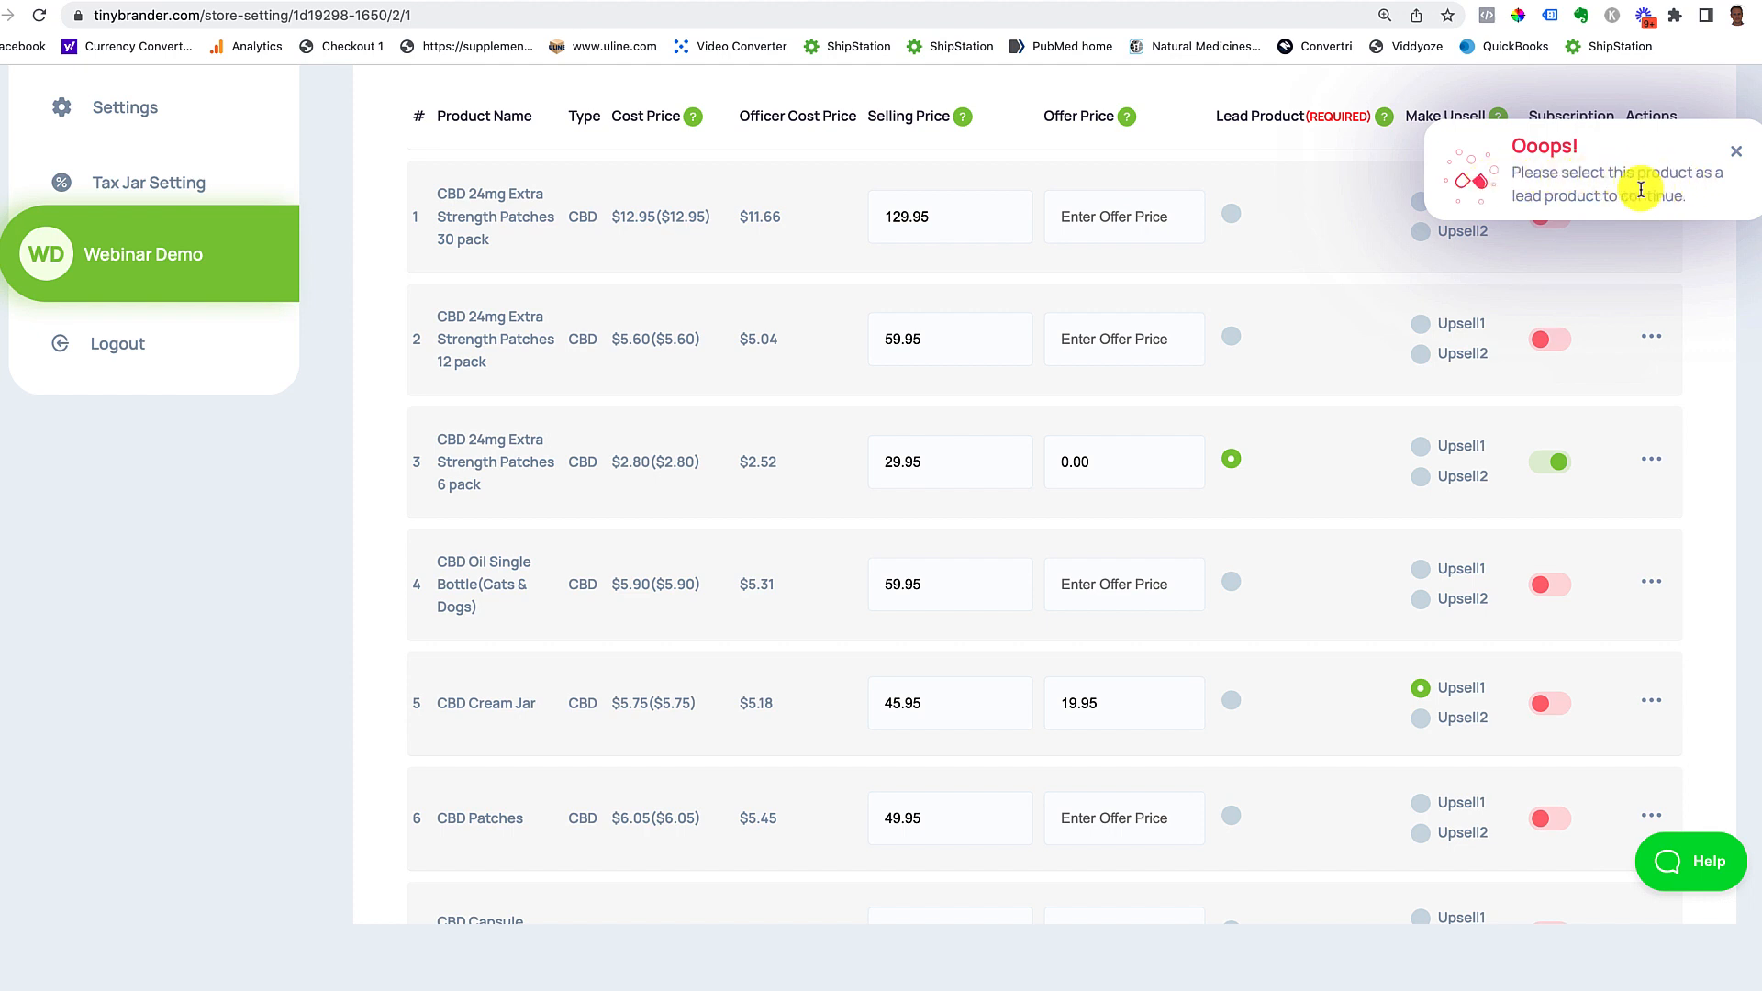
pyautogui.click(1737, 155)
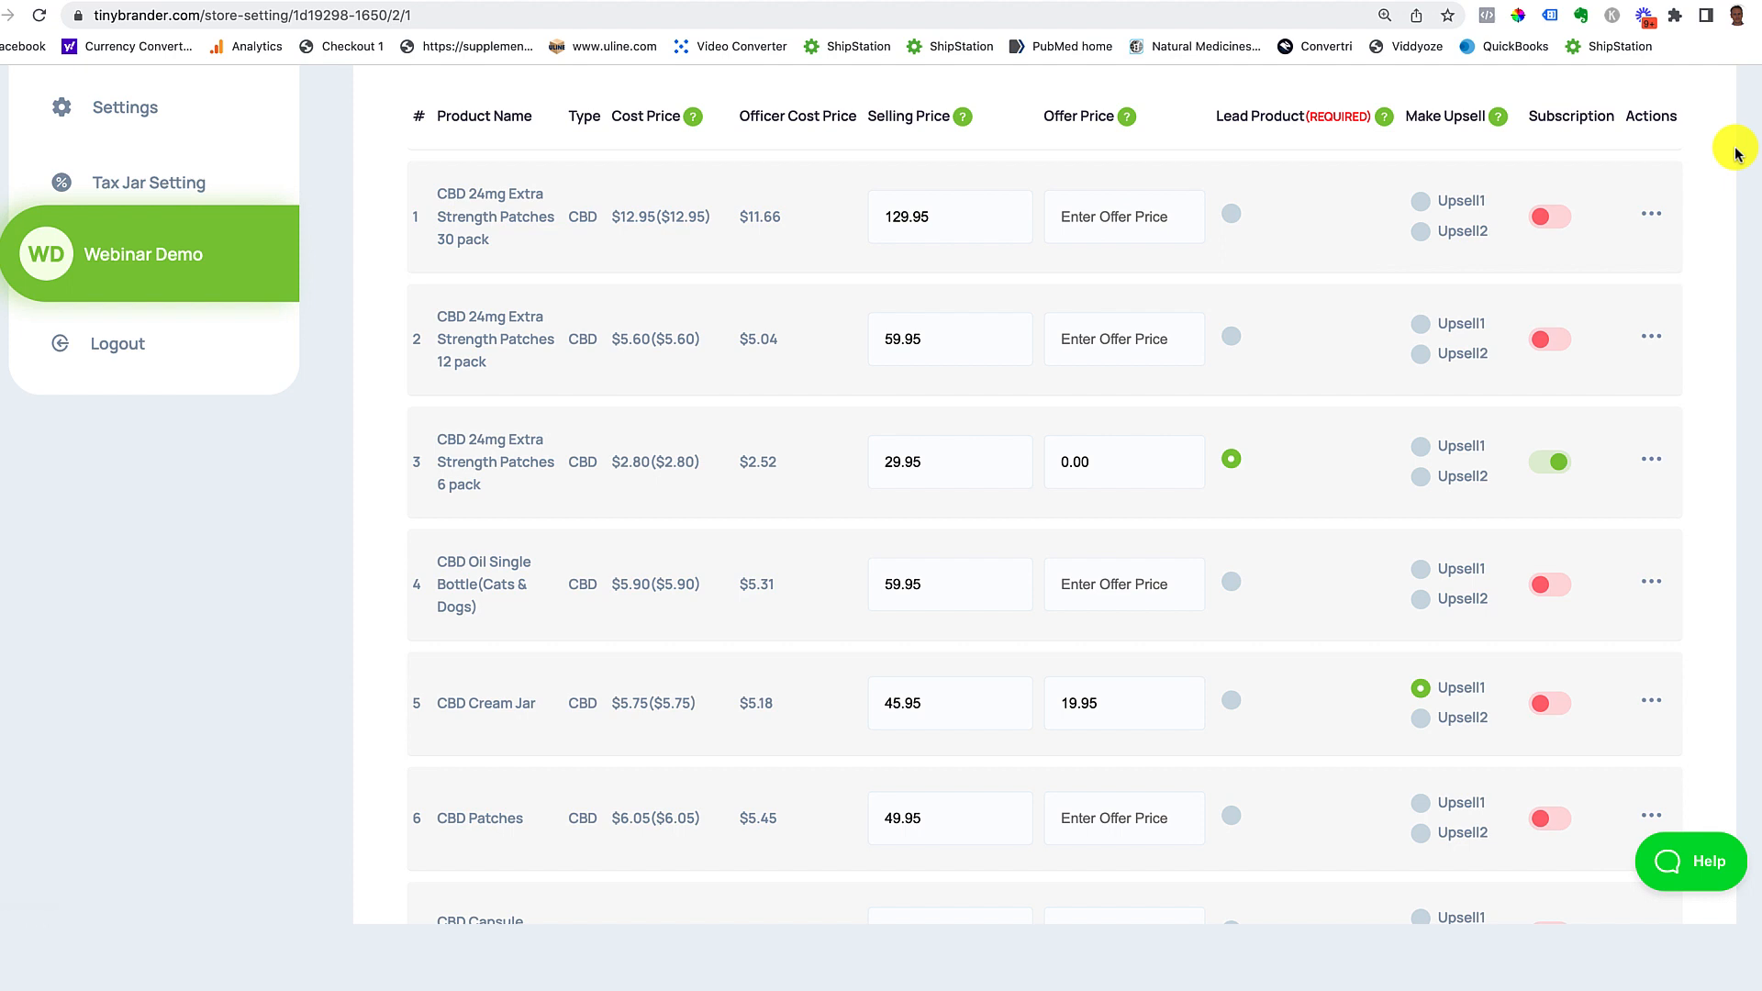
pyautogui.click(1651, 213)
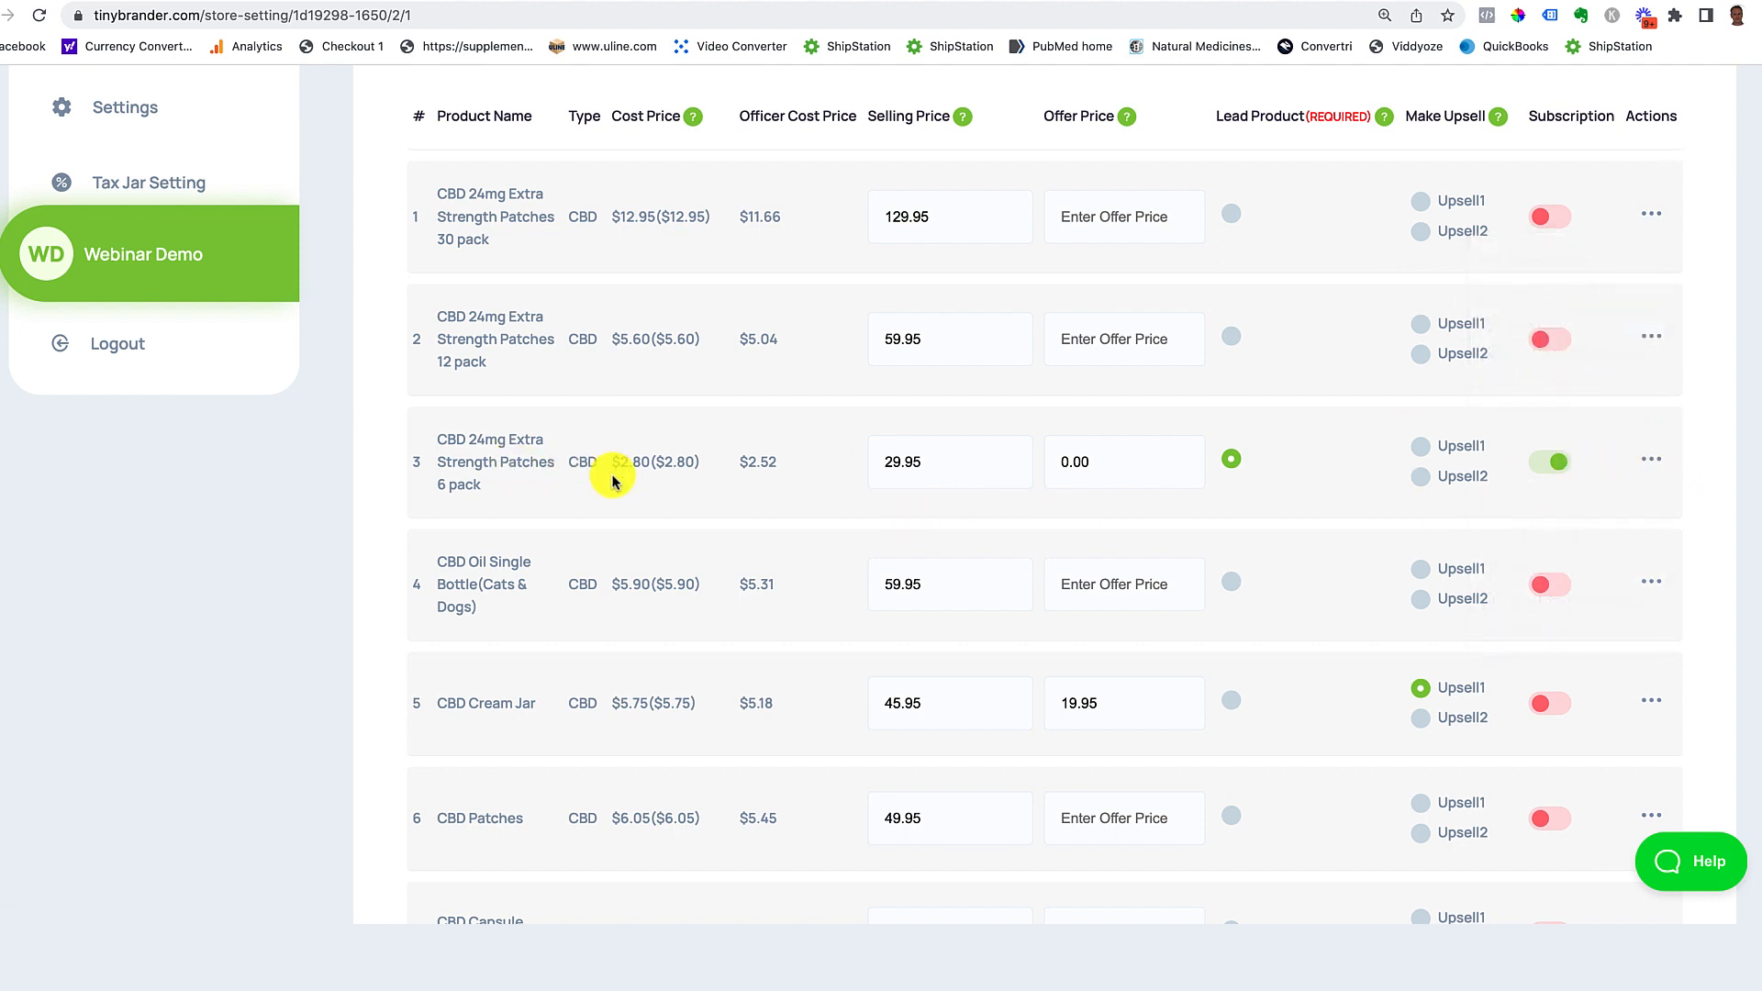
pyautogui.scroll(2, 1031, 447)
pyautogui.scroll(5, 1032, 441)
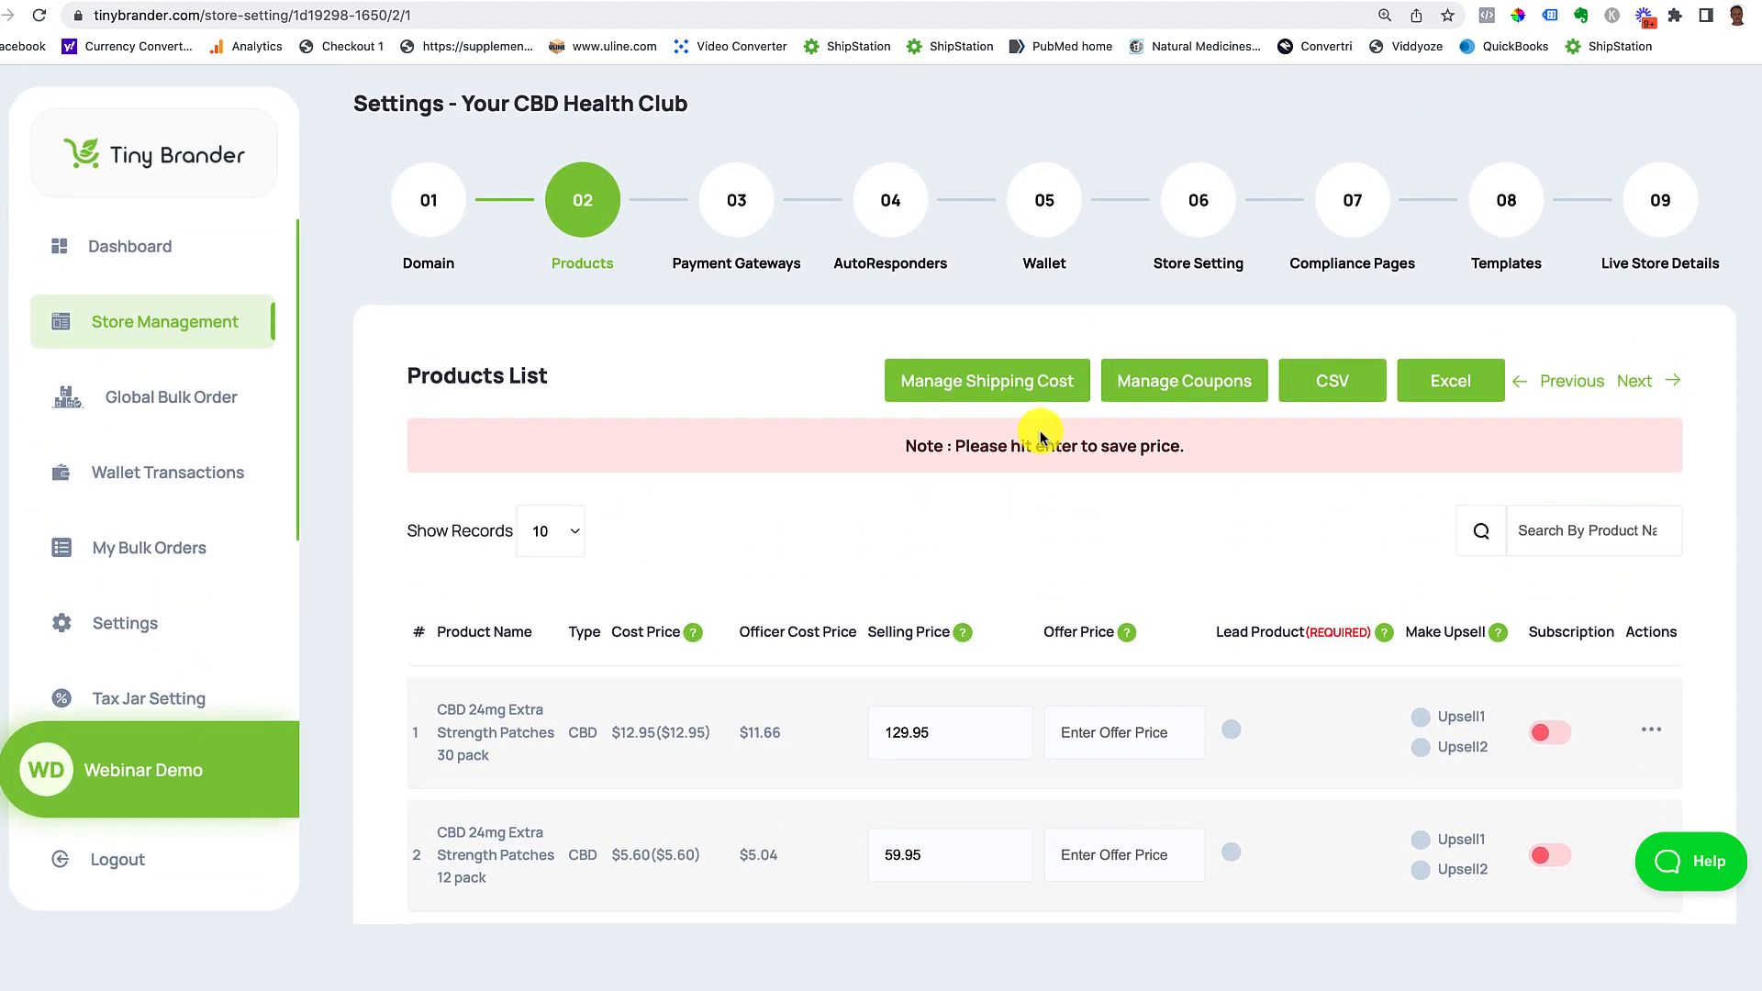
# Step: Copy the yourcbdhealth.club Store URL from Live Store Details and load it in a new tab
pyautogui.click(1661, 207)
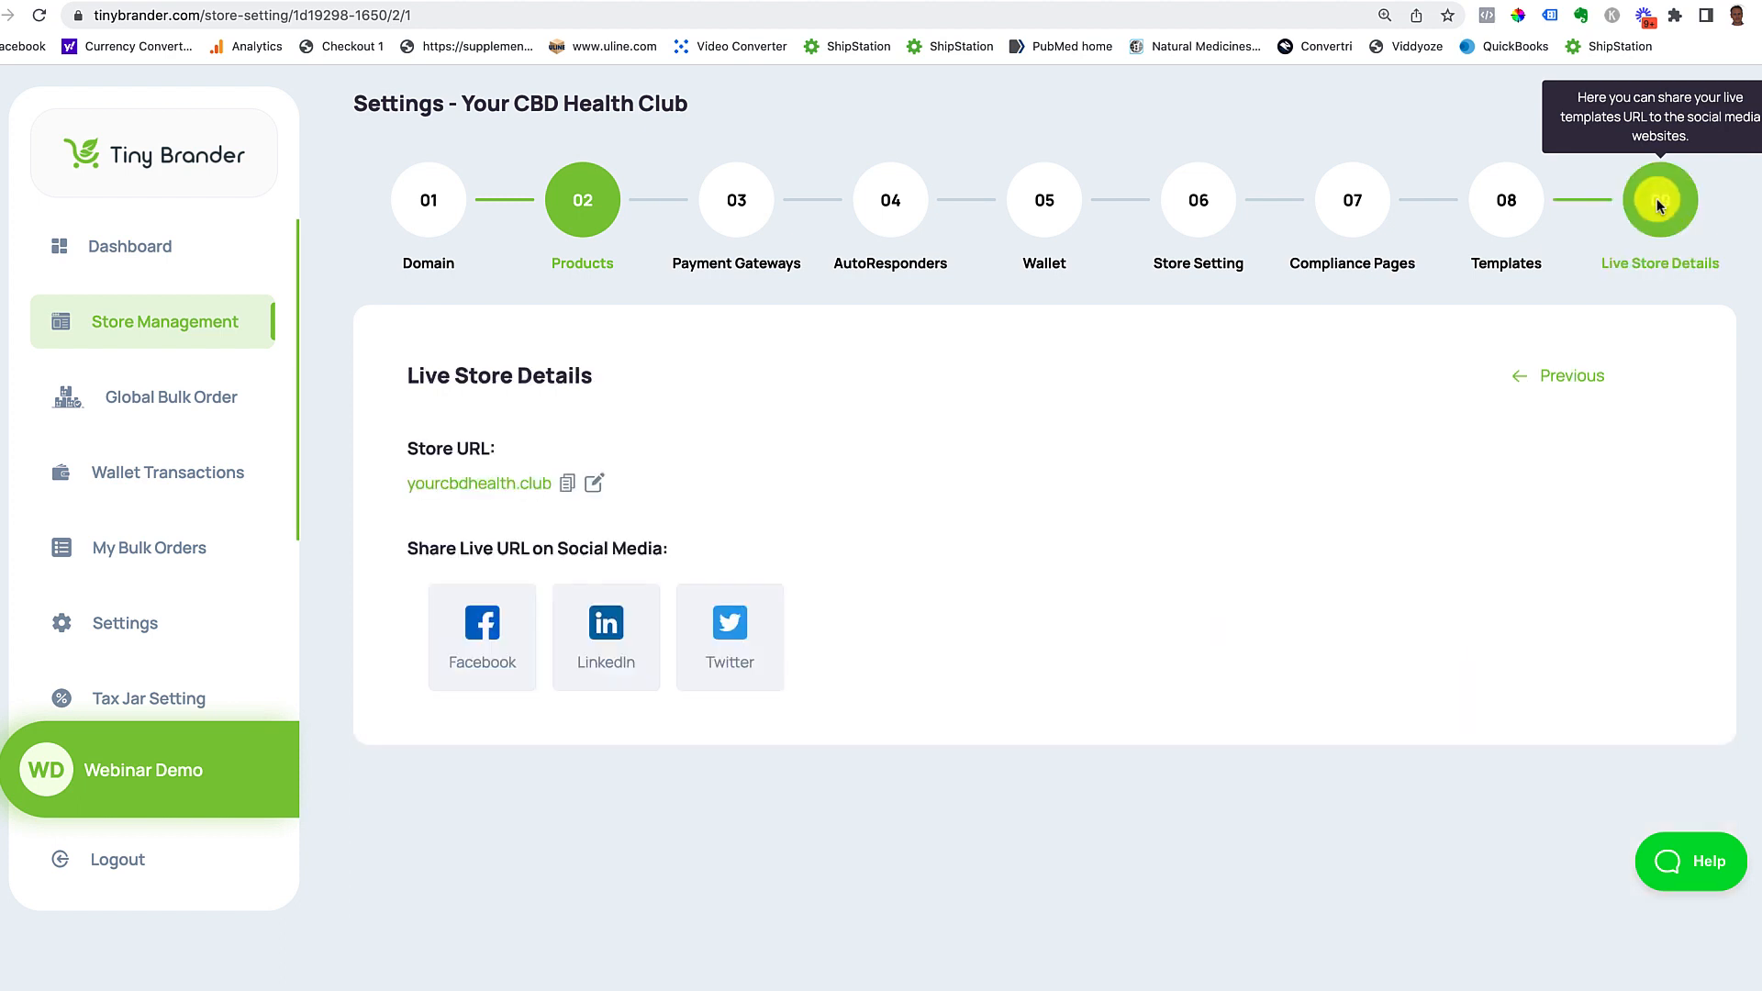
pyautogui.click(566, 483)
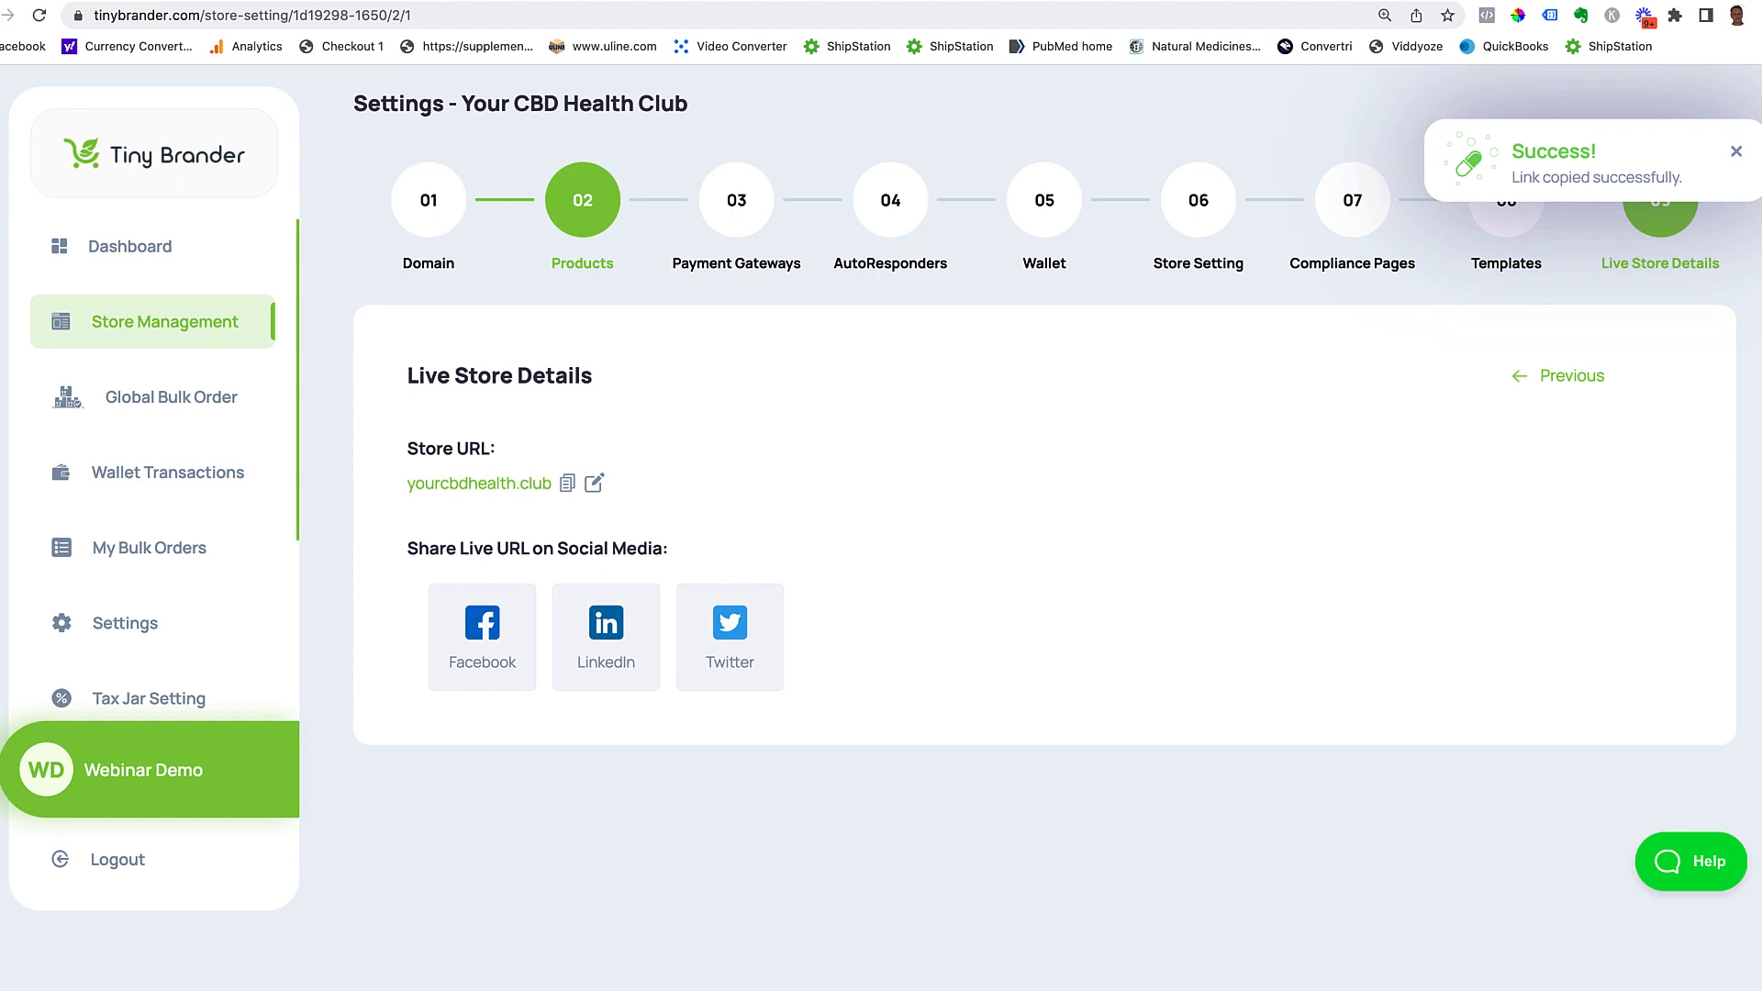
pyautogui.press('super+t')
pyautogui.click(950, 13)
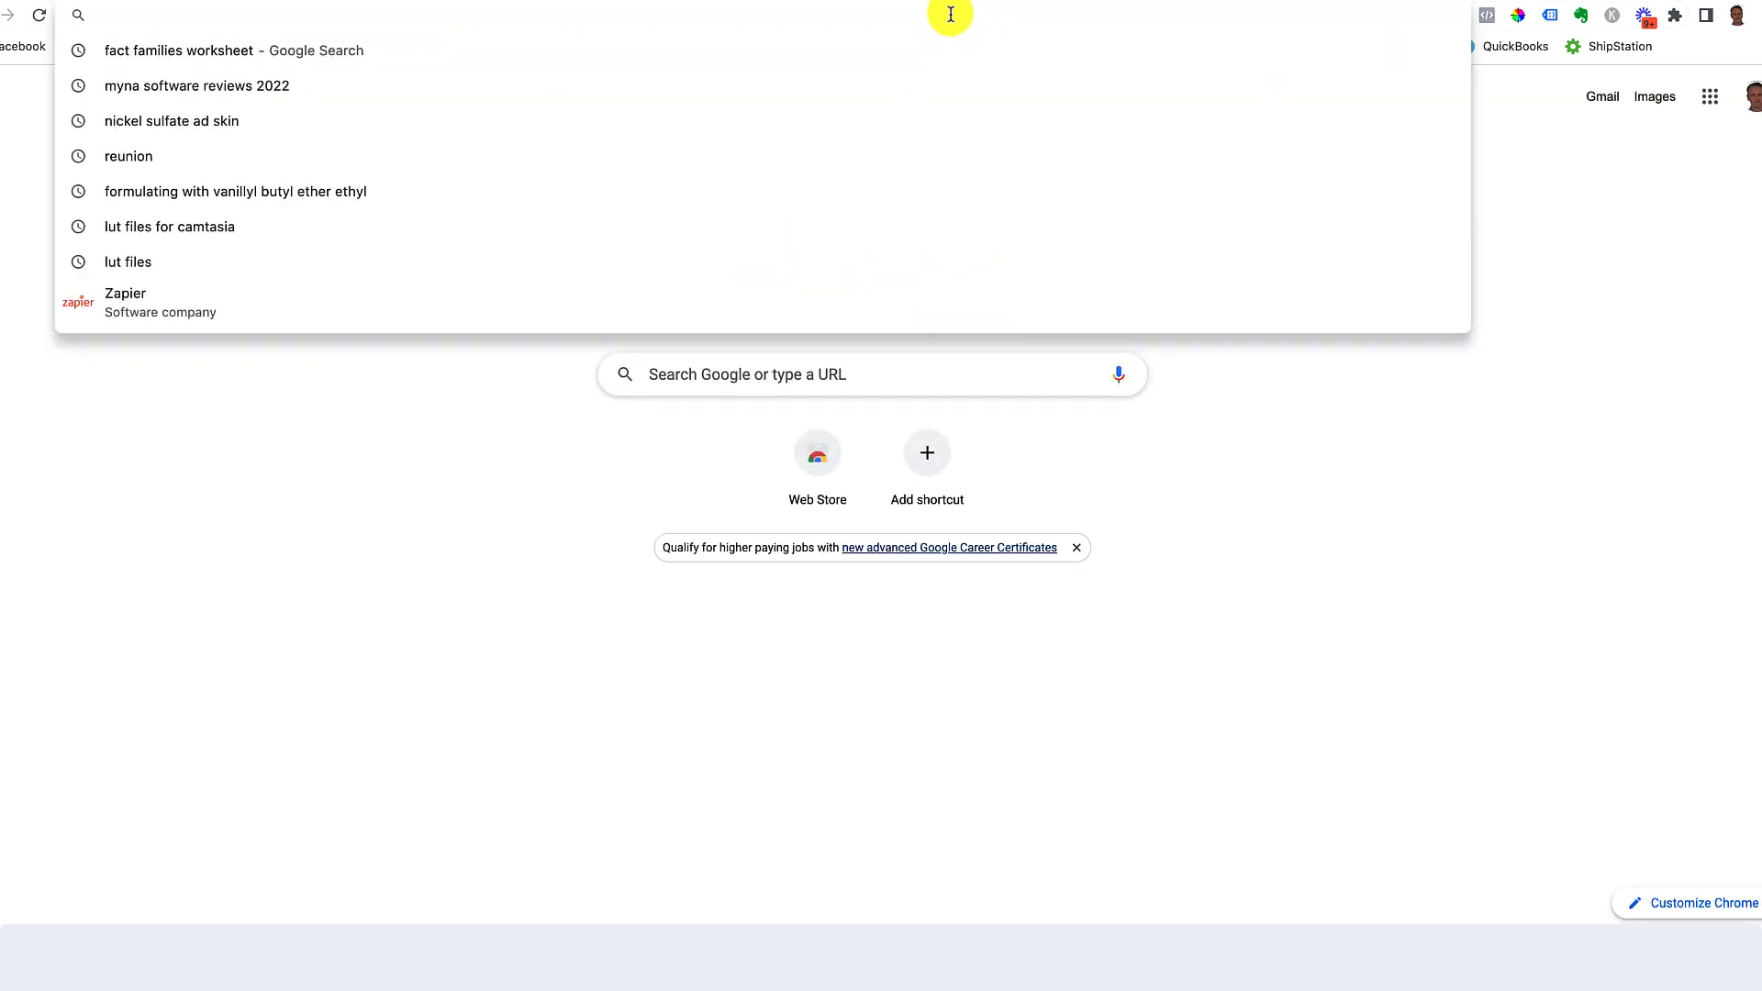
pyautogui.press('super+v')
pyautogui.press('Return')
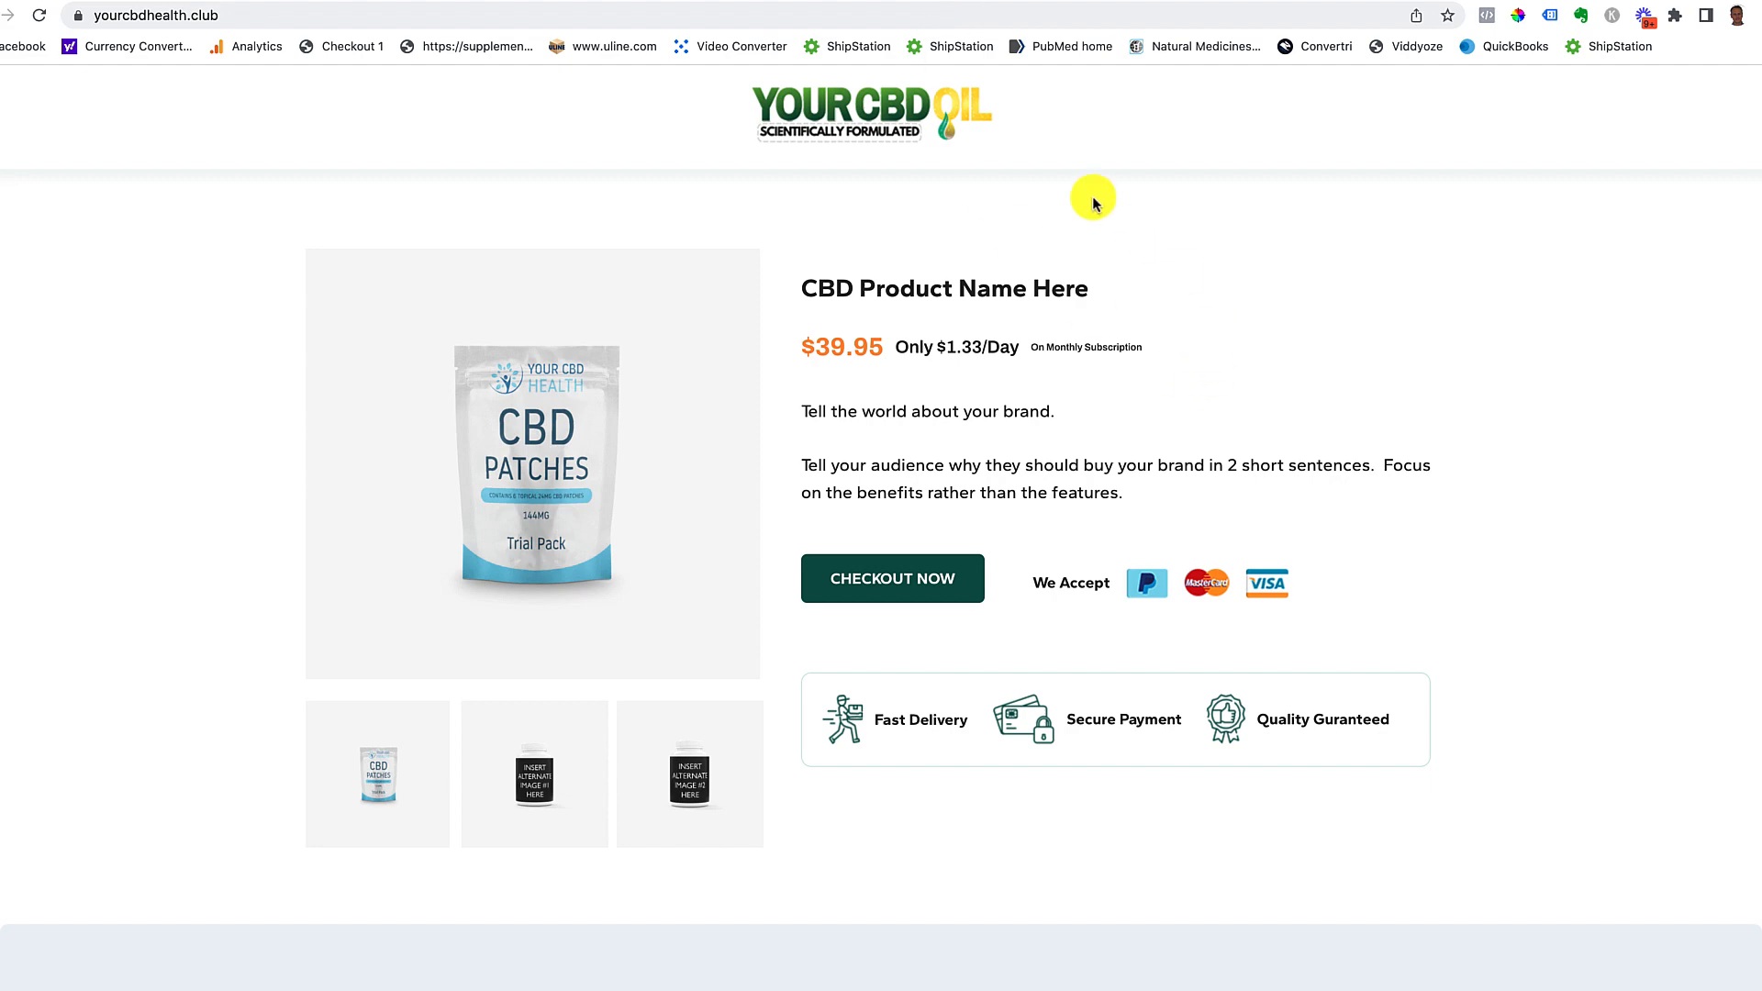
# Step: Fill the checkout shipping form from saved name, address and e-mail entries and submit it
pyautogui.click(911, 588)
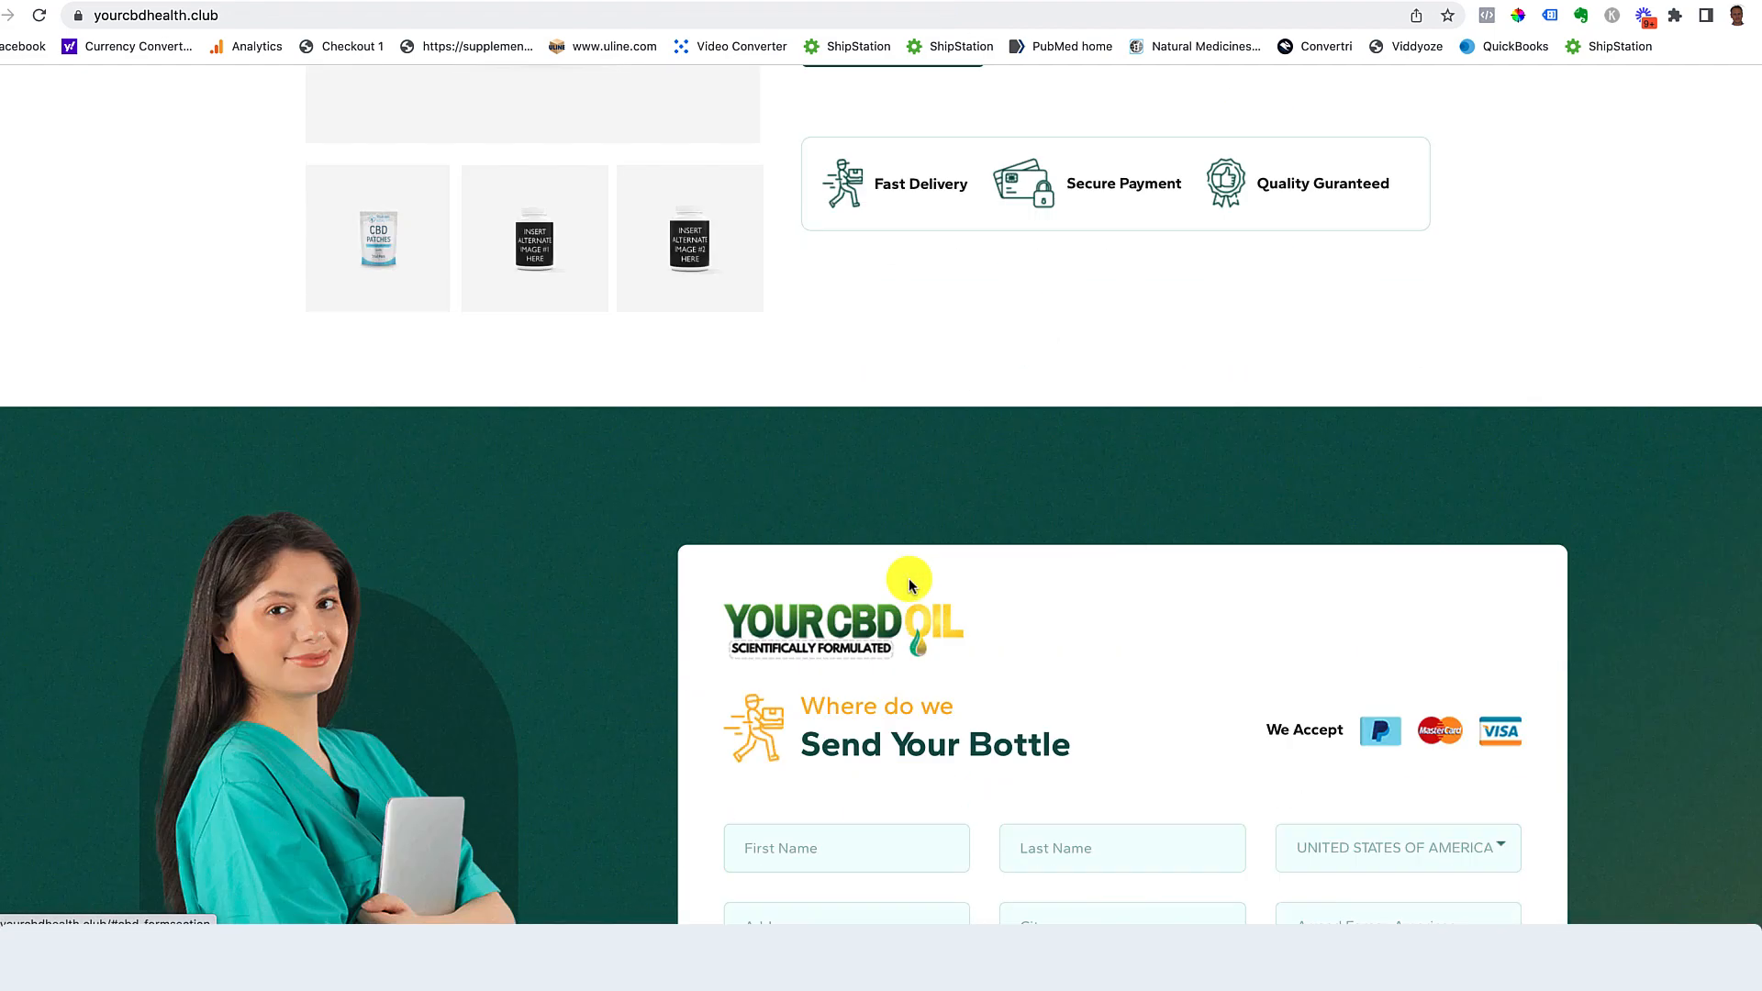
pyautogui.click(846, 520)
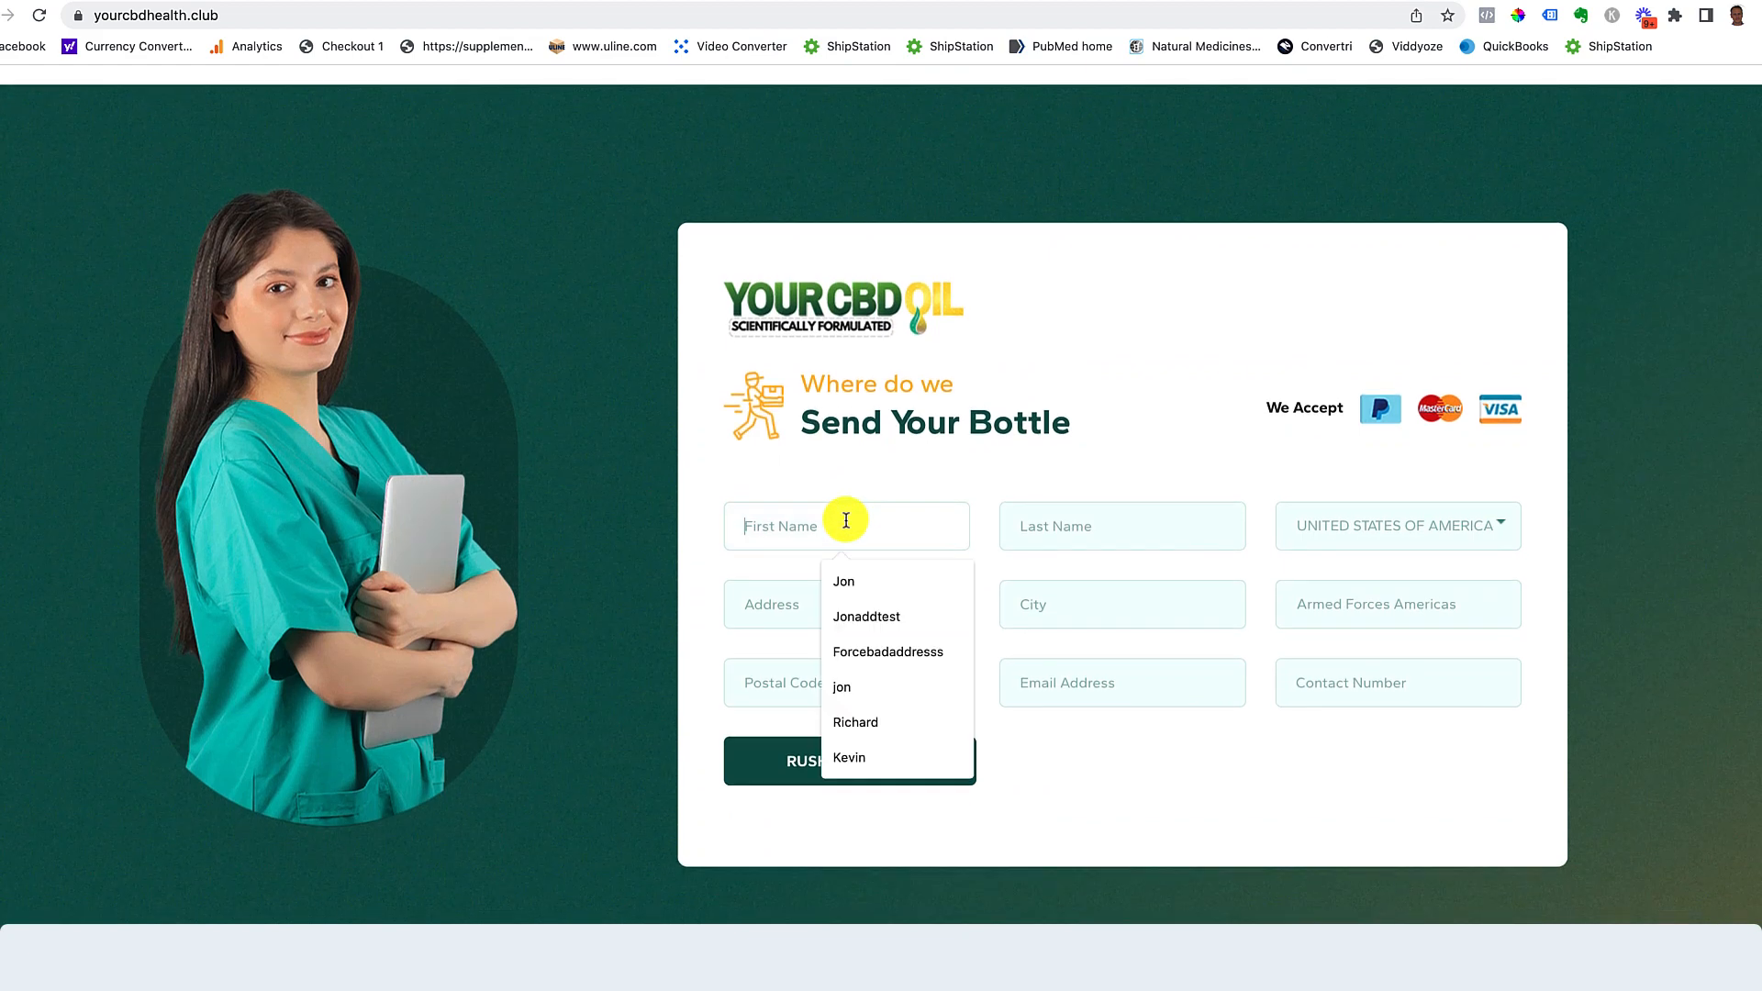
pyautogui.click(867, 615)
pyautogui.click(1064, 533)
pyautogui.click(1124, 621)
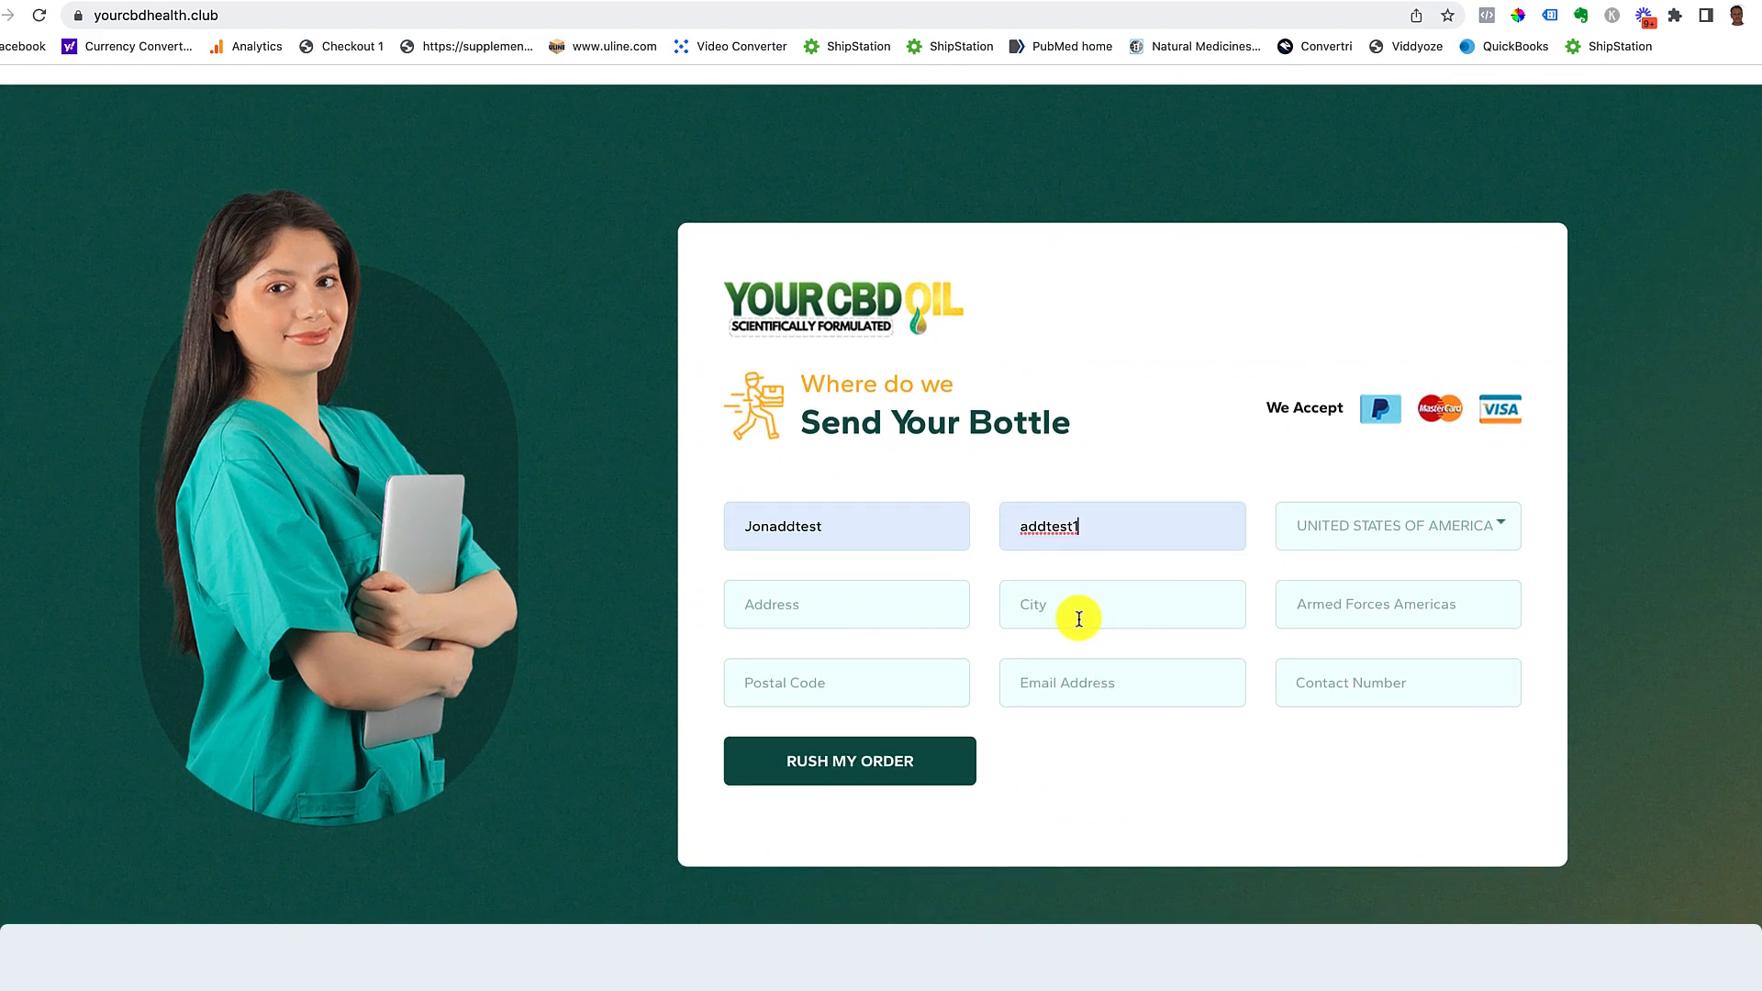
pyautogui.click(834, 607)
pyautogui.click(916, 718)
pyautogui.click(1082, 679)
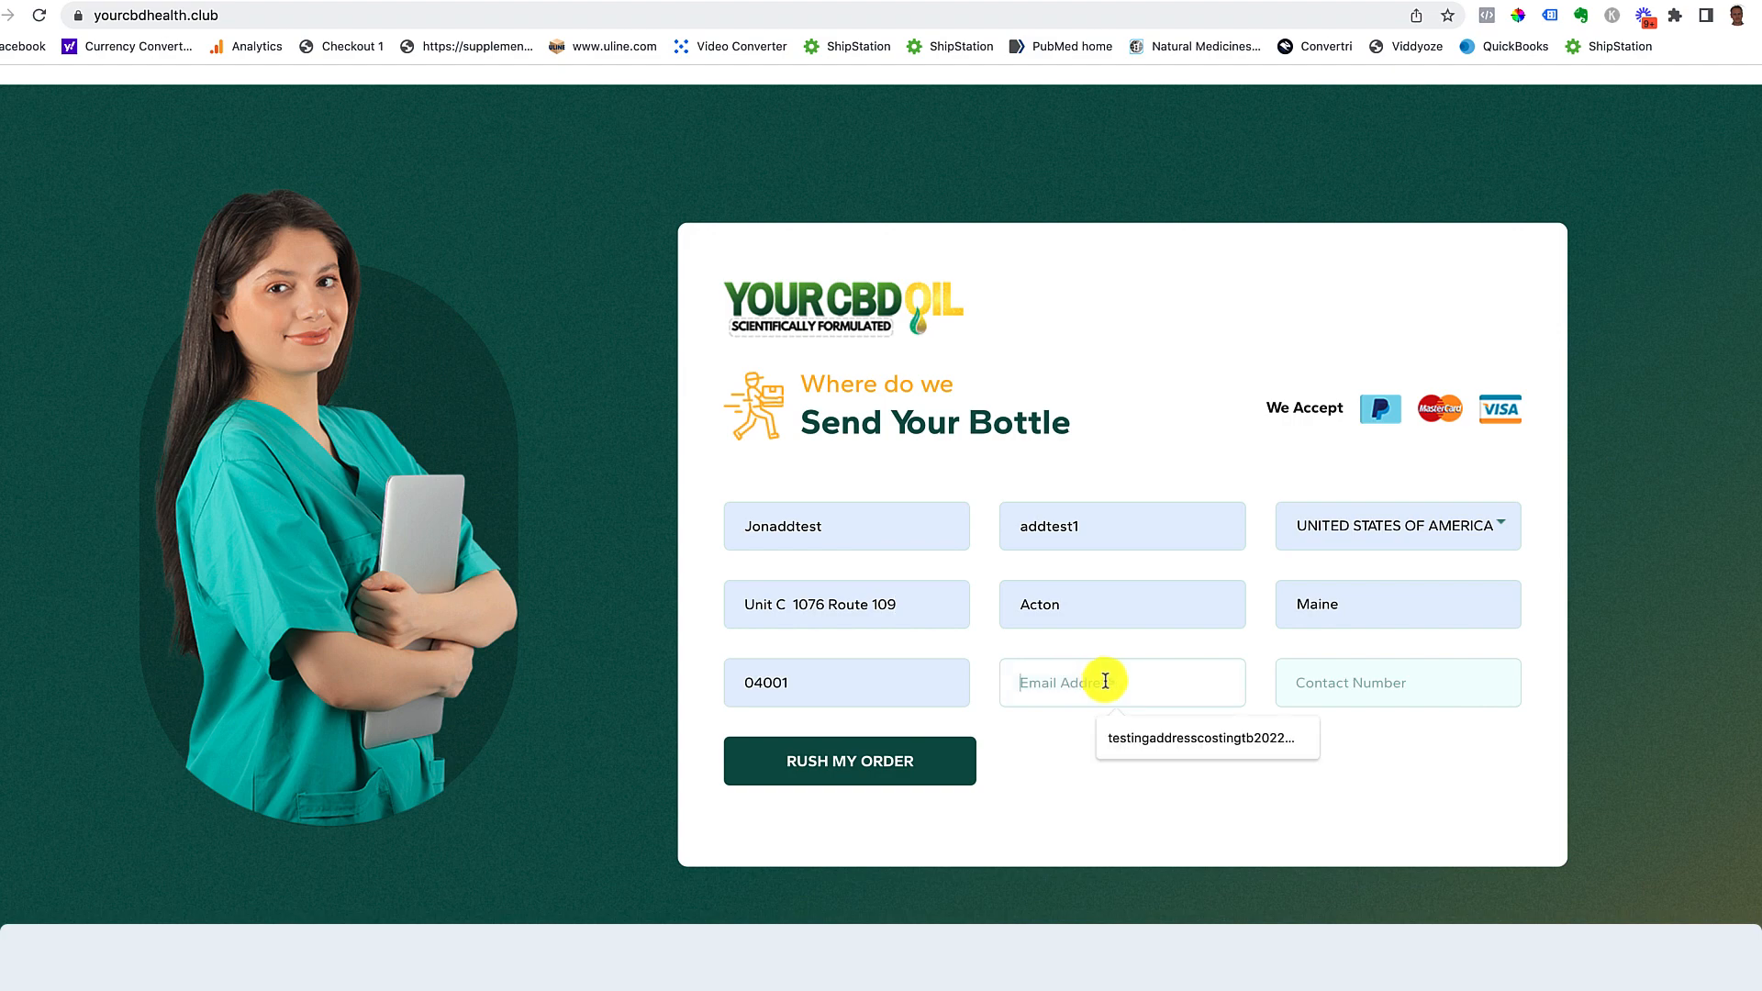
pyautogui.click(1141, 731)
pyautogui.click(920, 755)
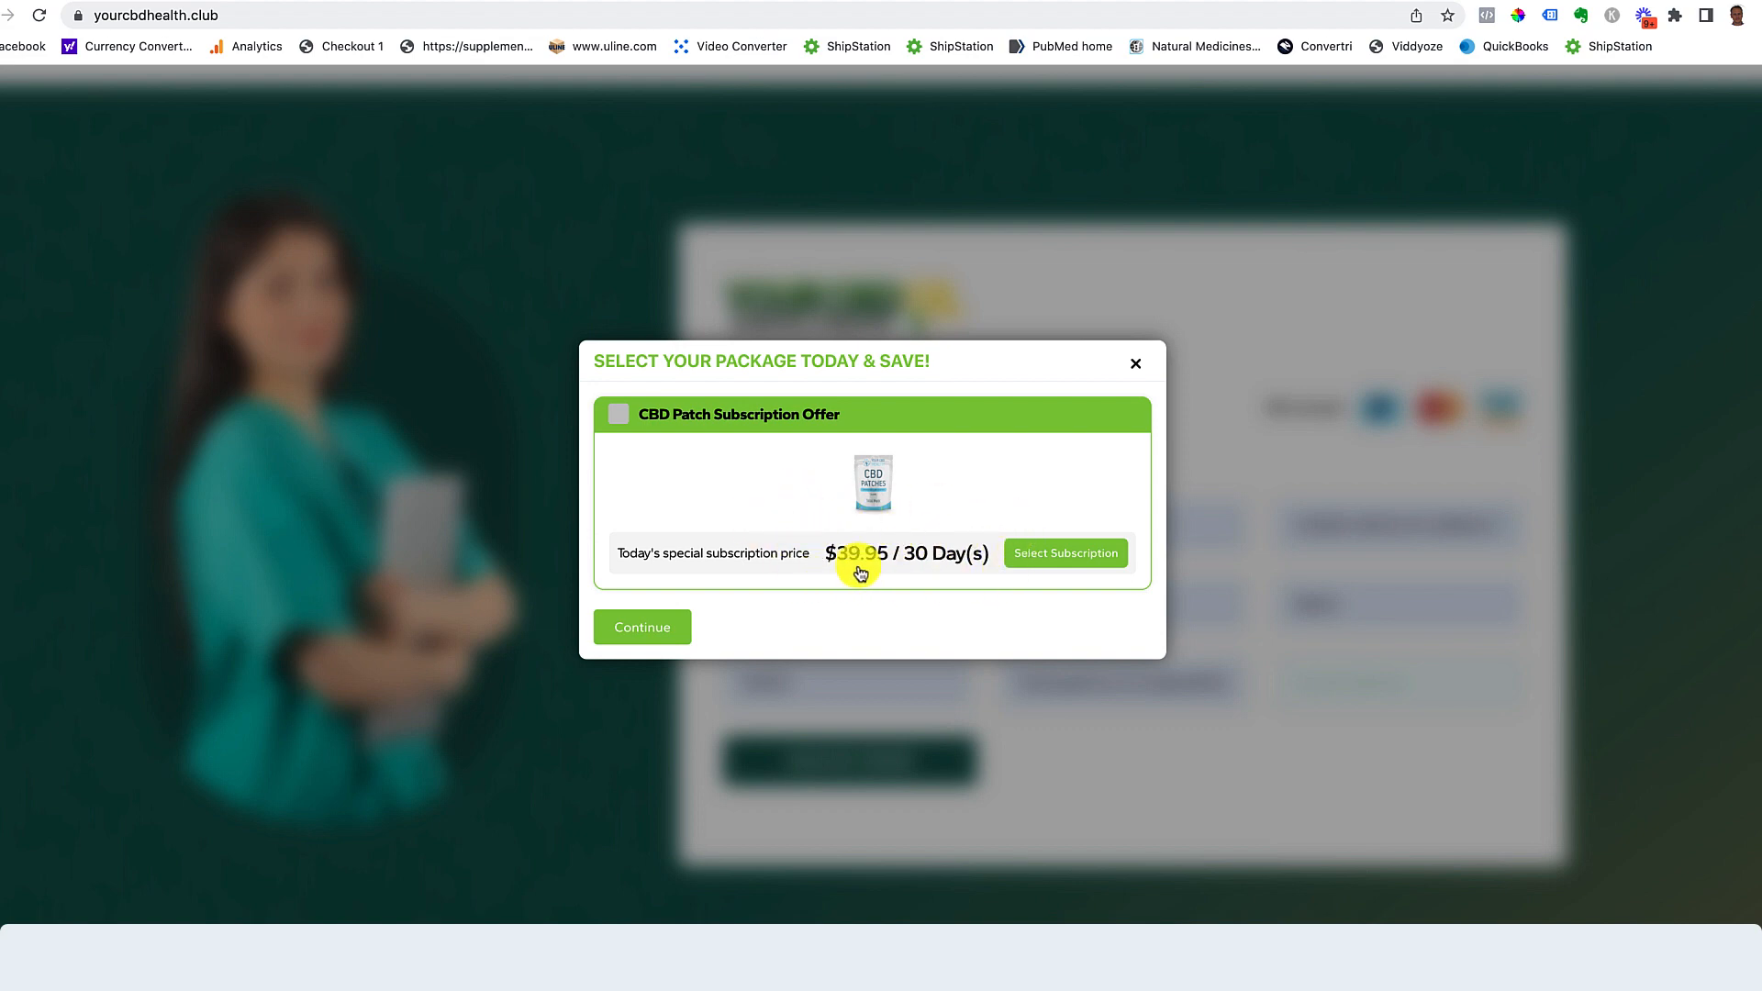
# Step: Mark the CBD Patch Subscription Offer package ($39.95 / 30 Day(s)) as Selected in the popup
pyautogui.click(1060, 547)
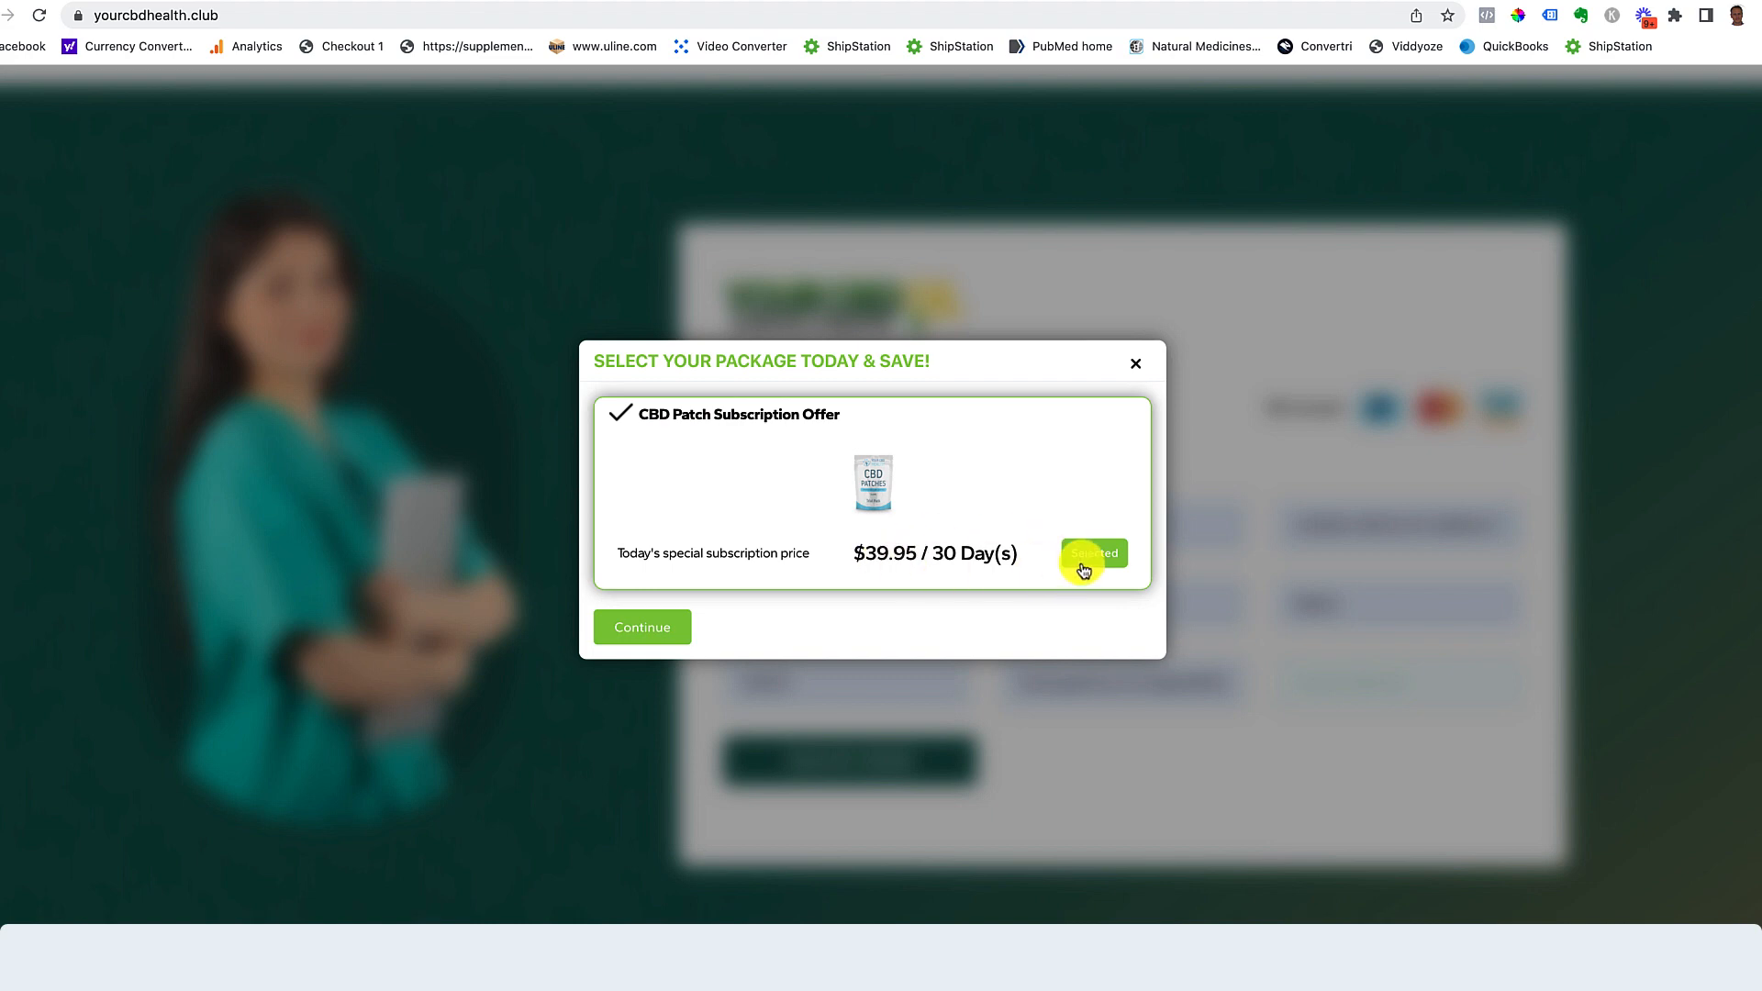
# Step: Continue to card payment and pay with the buyer's e-mail and a Stripe test card expiring 05/26
pyautogui.click(613, 626)
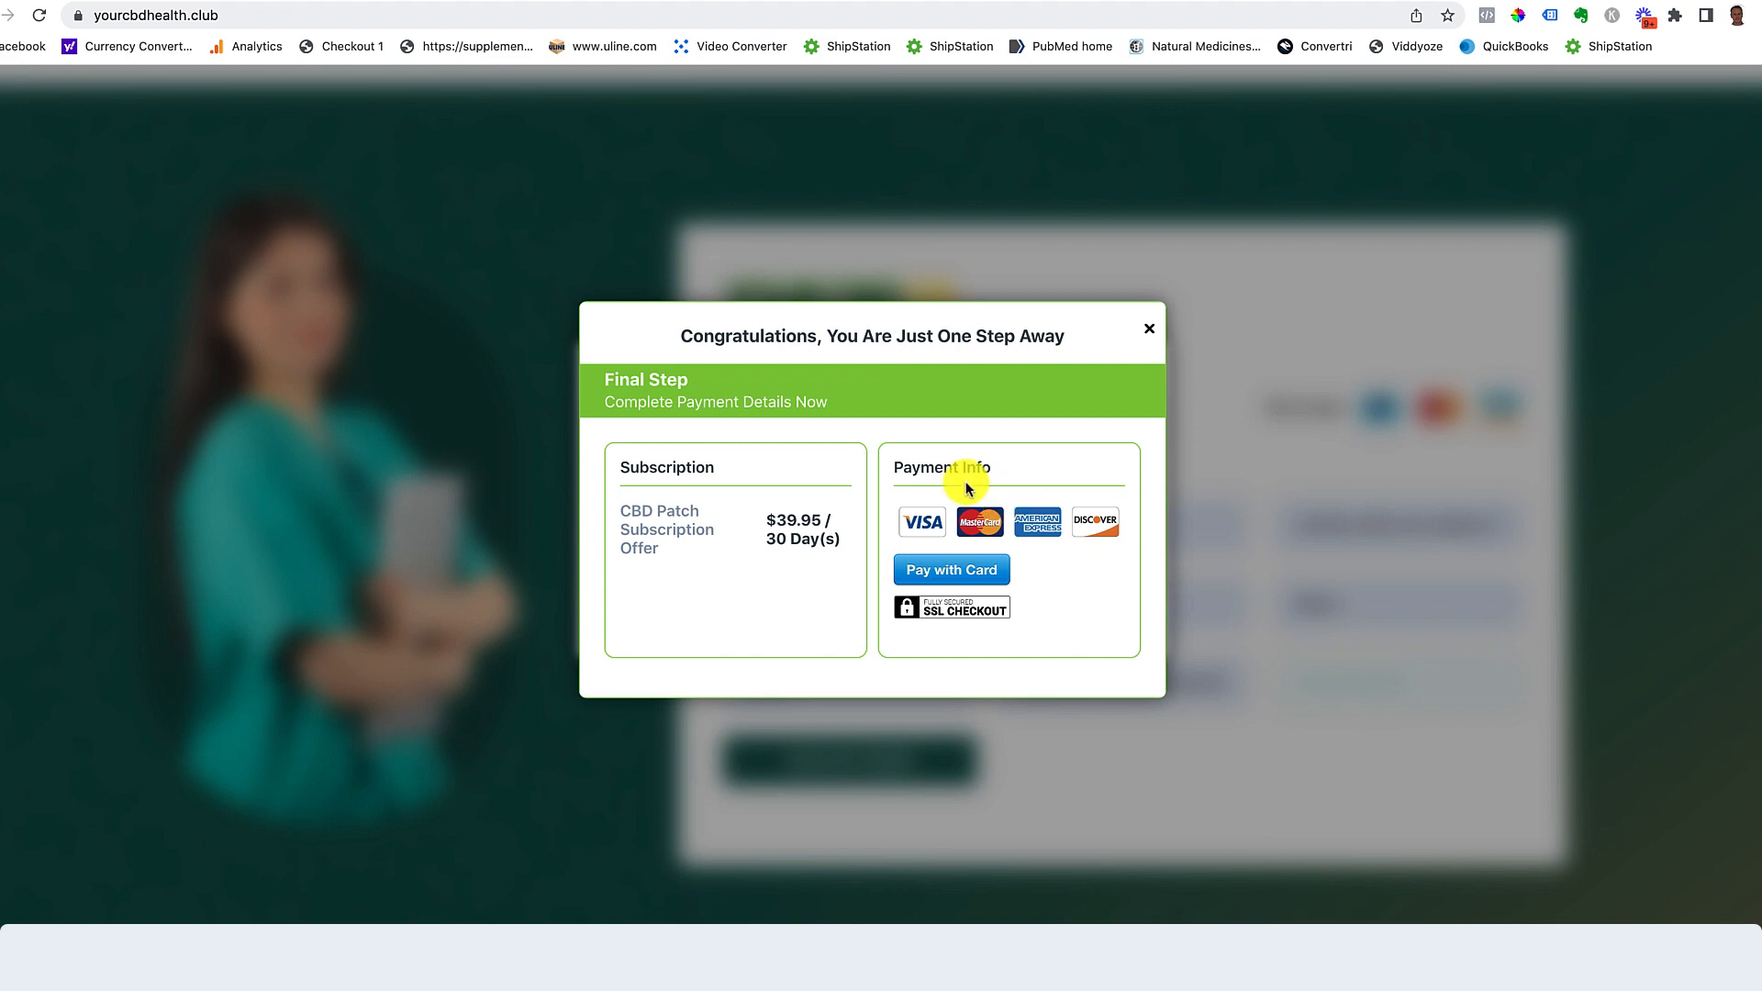
pyautogui.click(955, 570)
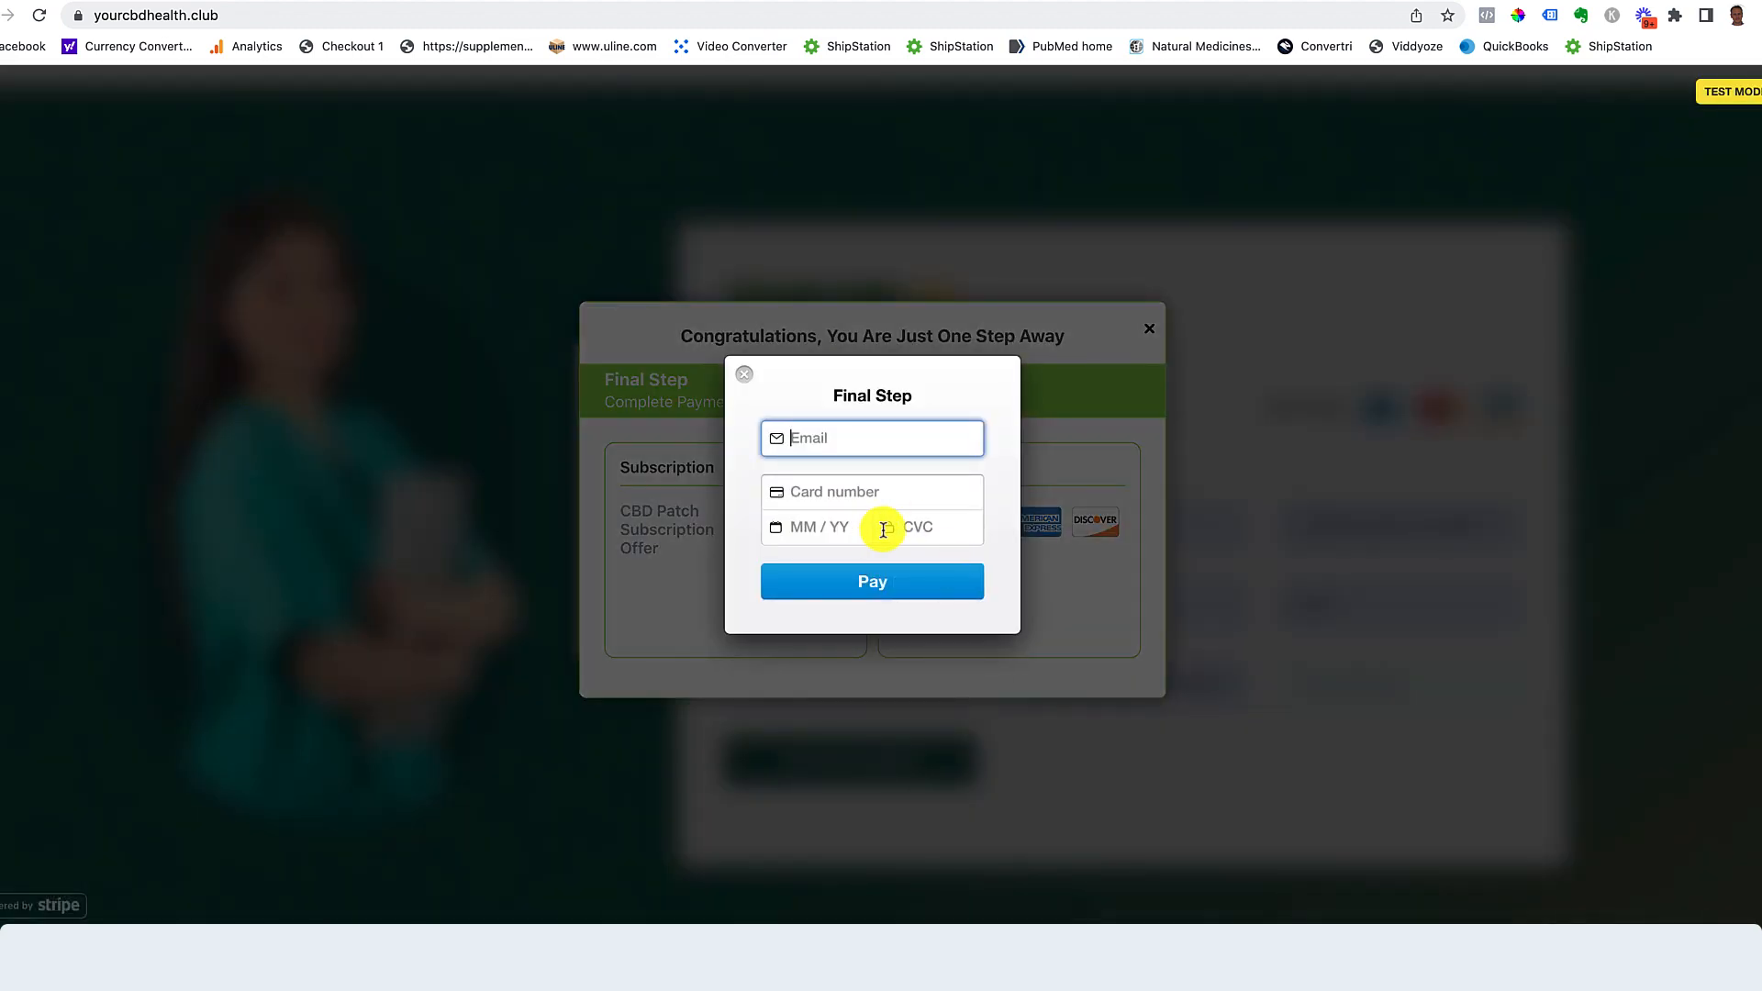
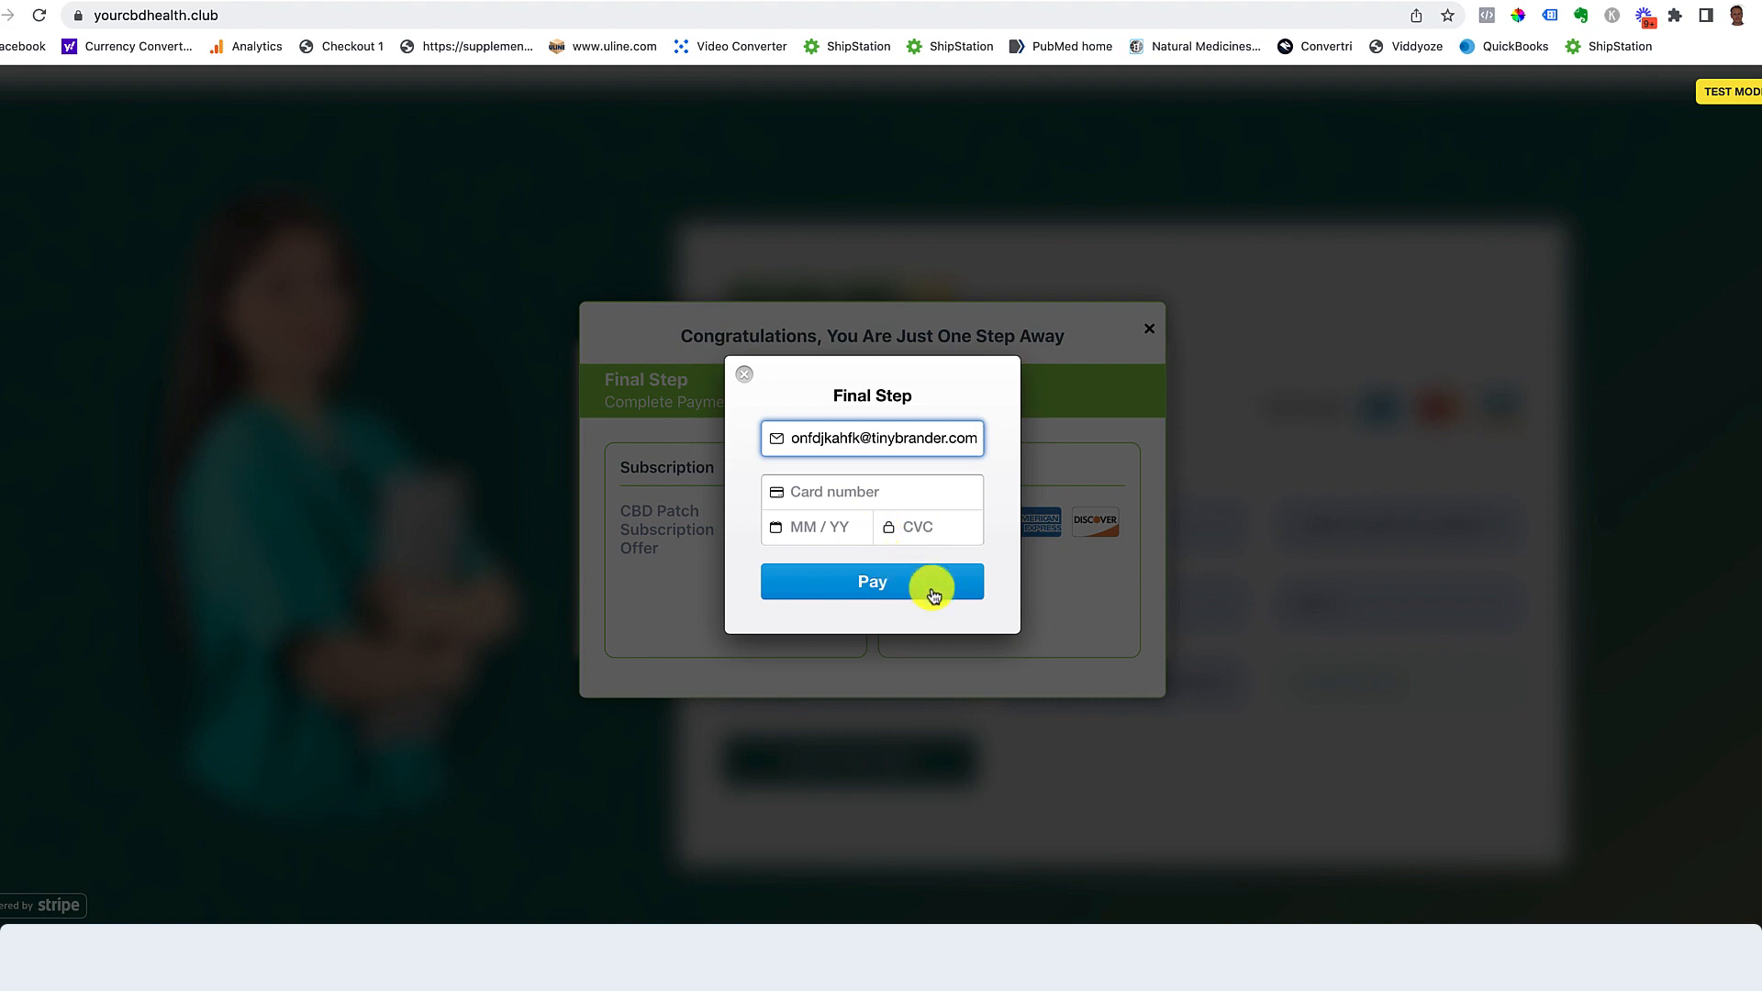
pyautogui.click(833, 496)
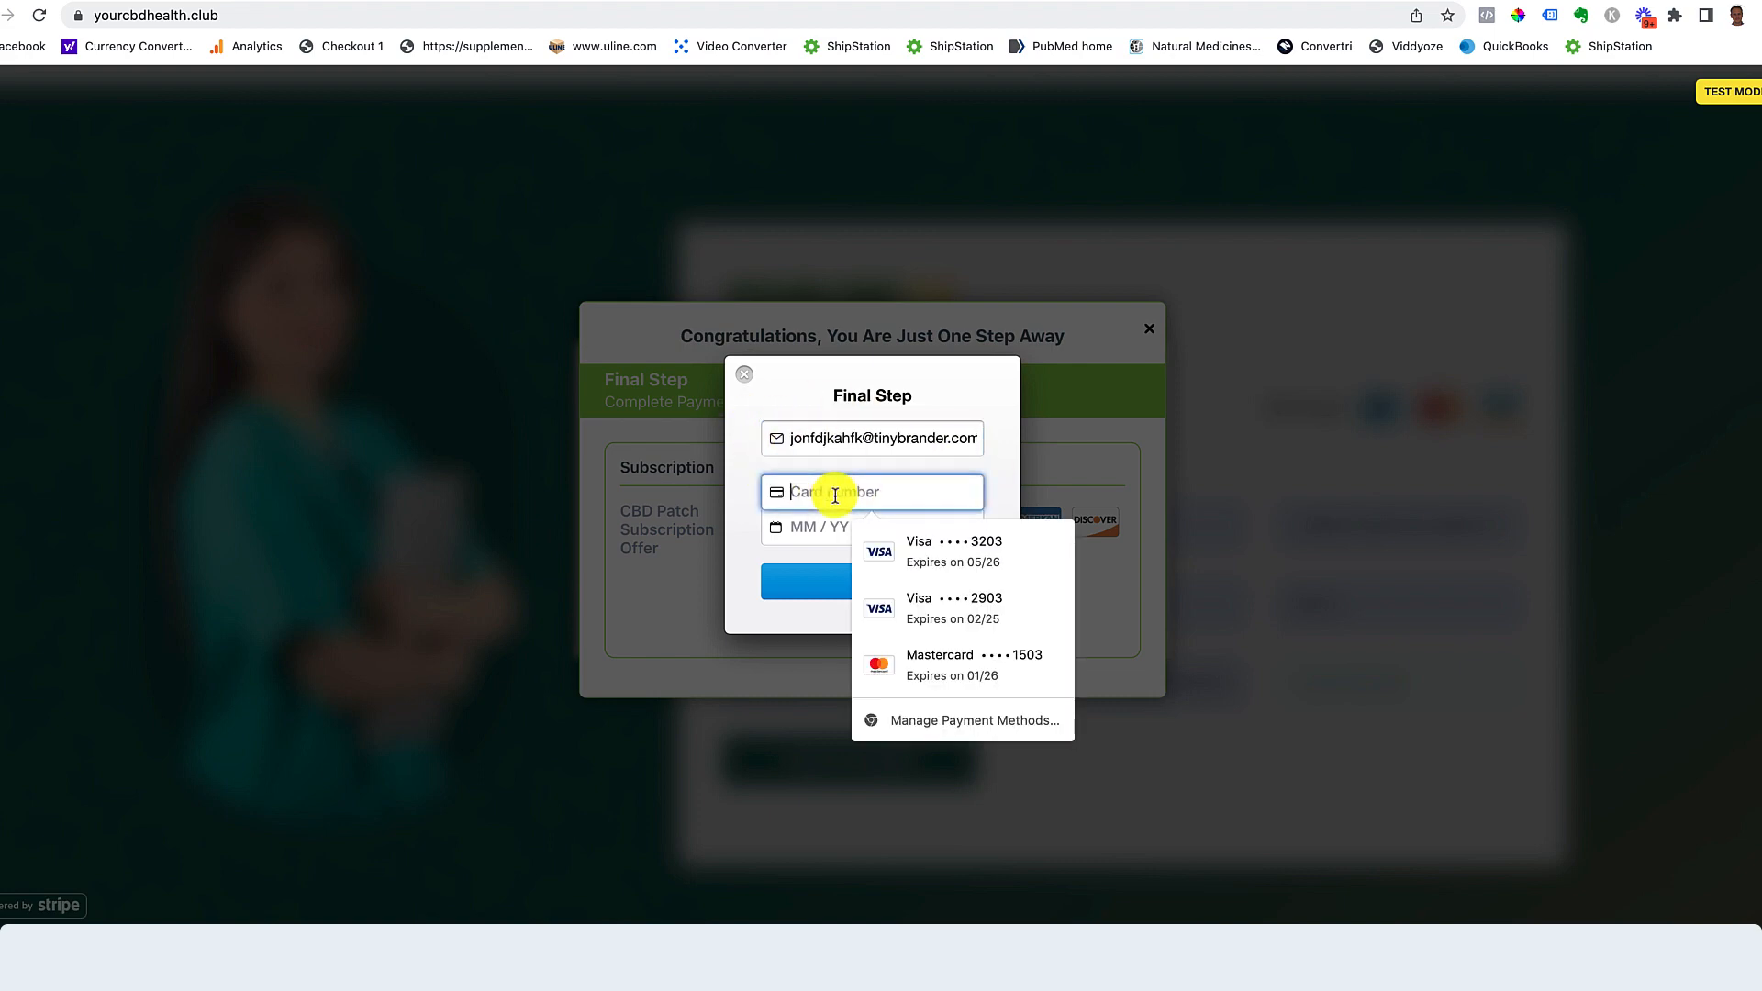
pyautogui.write('4242 4')
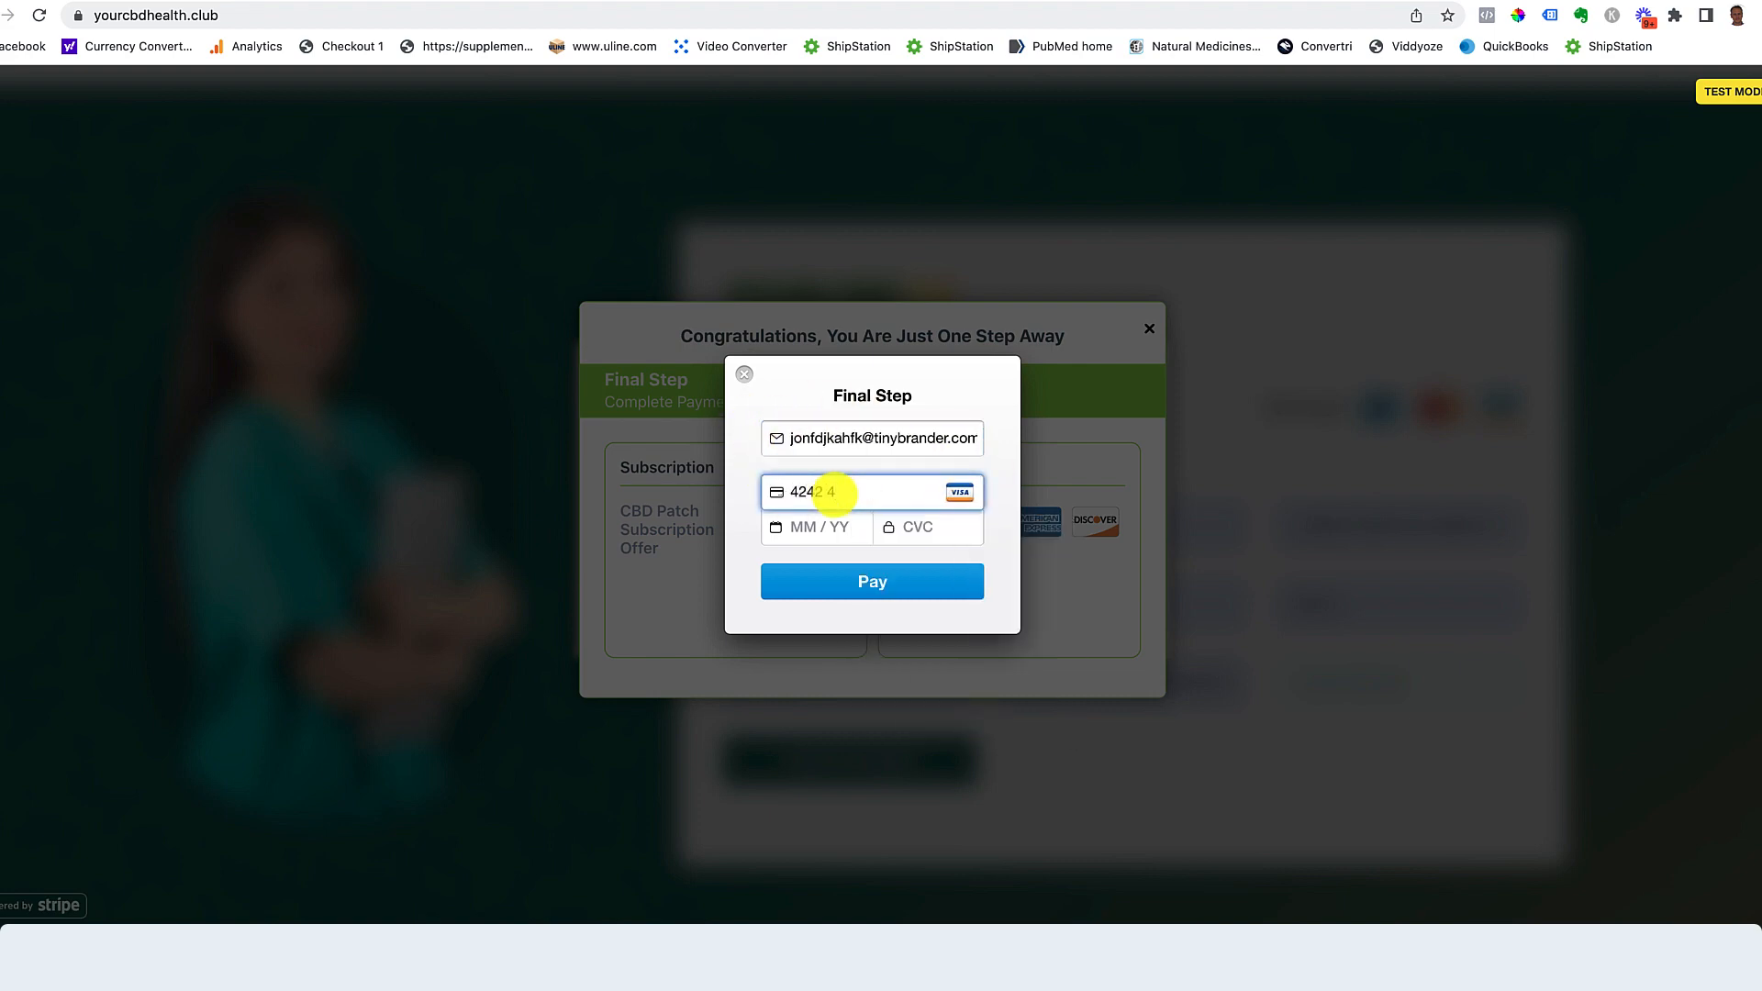
pyautogui.write('242 4242 4242')
pyautogui.click(807, 532)
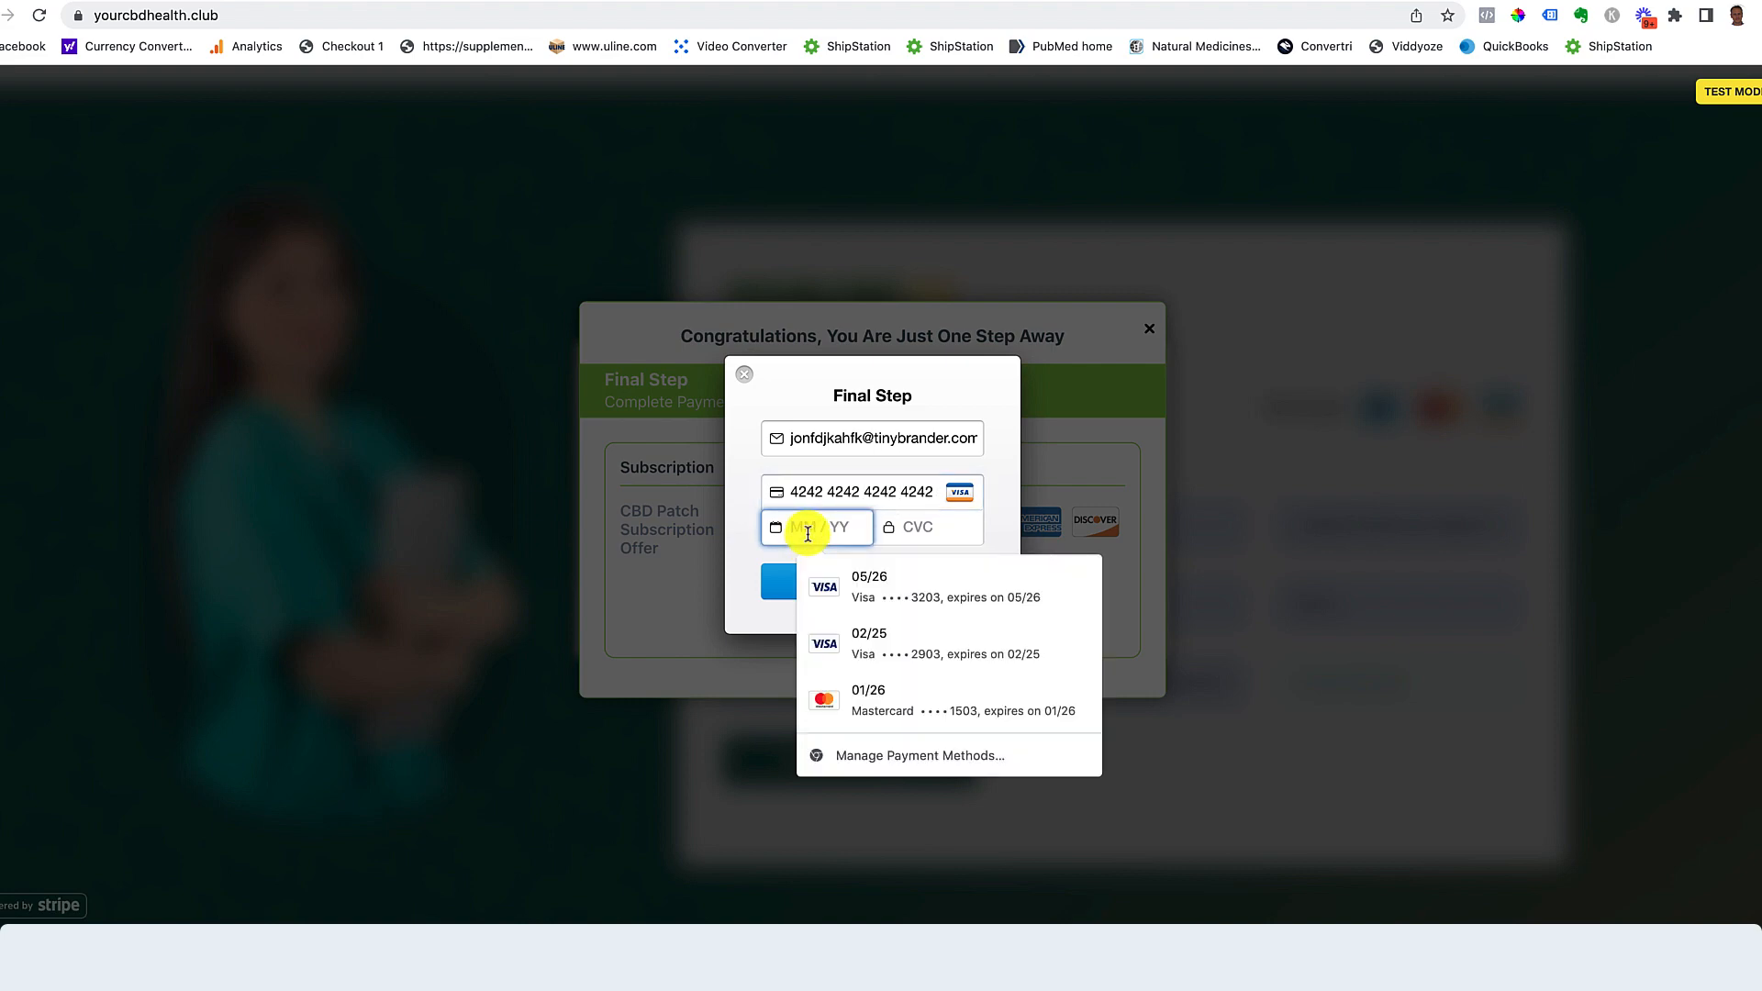
pyautogui.write('05 / 26')
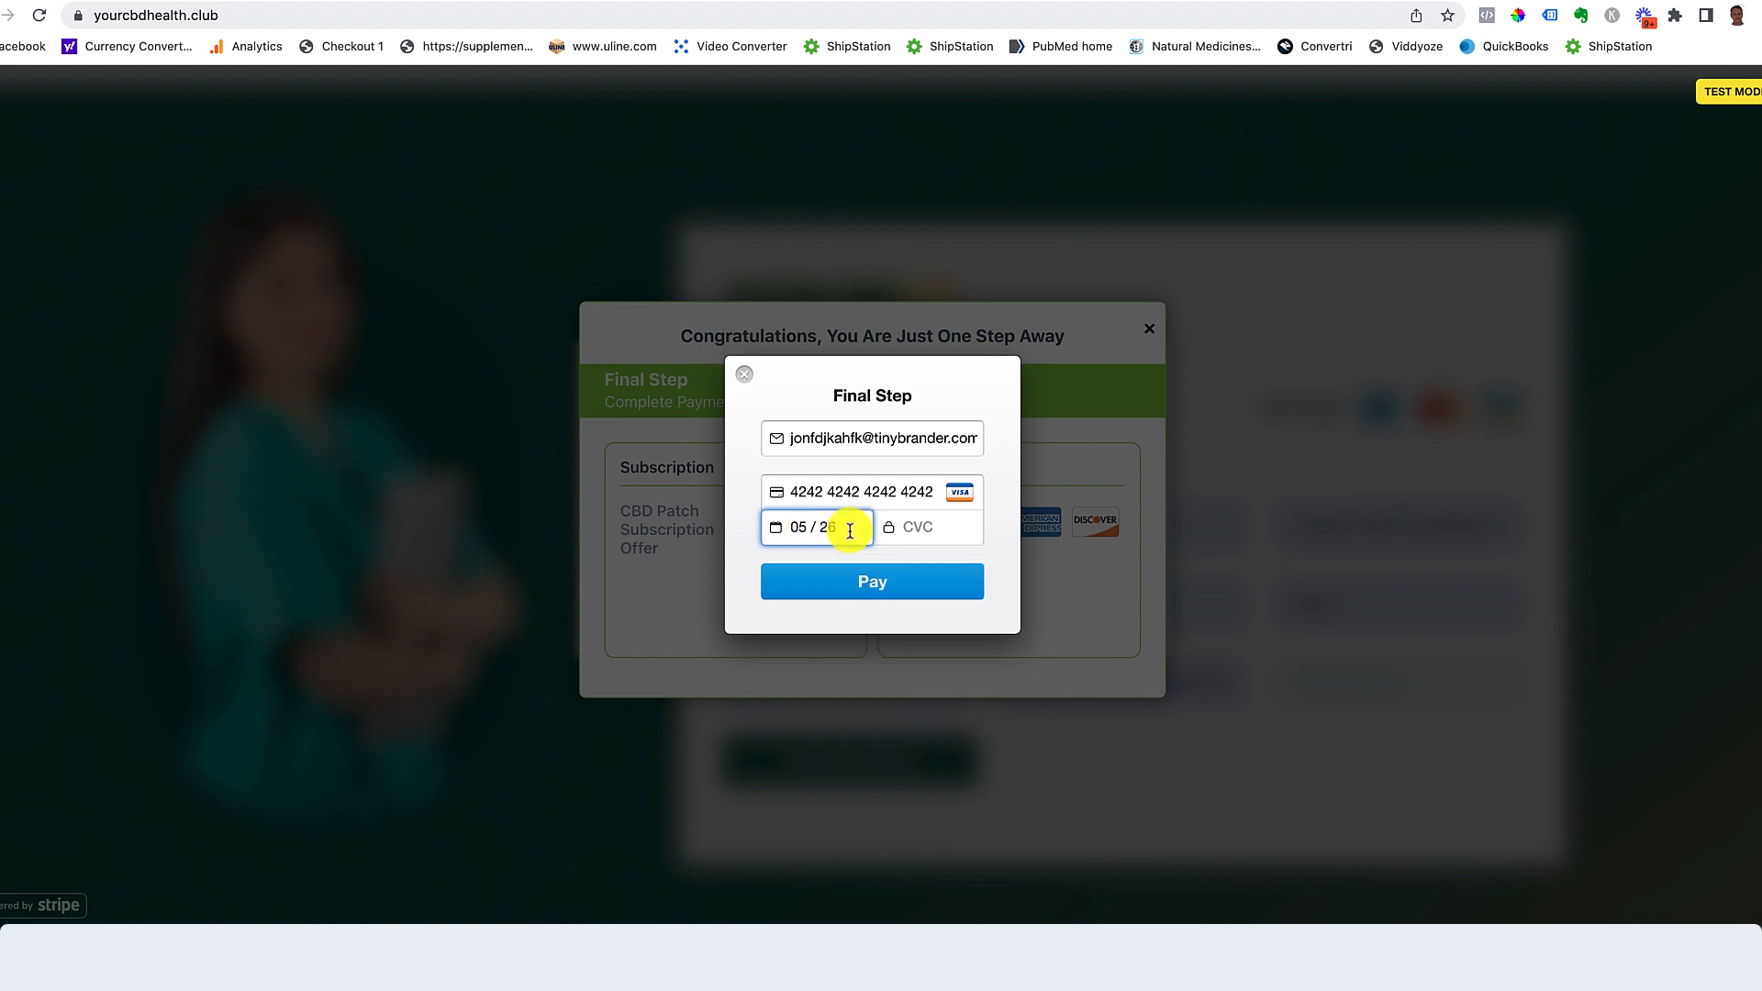
pyautogui.click(924, 527)
pyautogui.write('123')
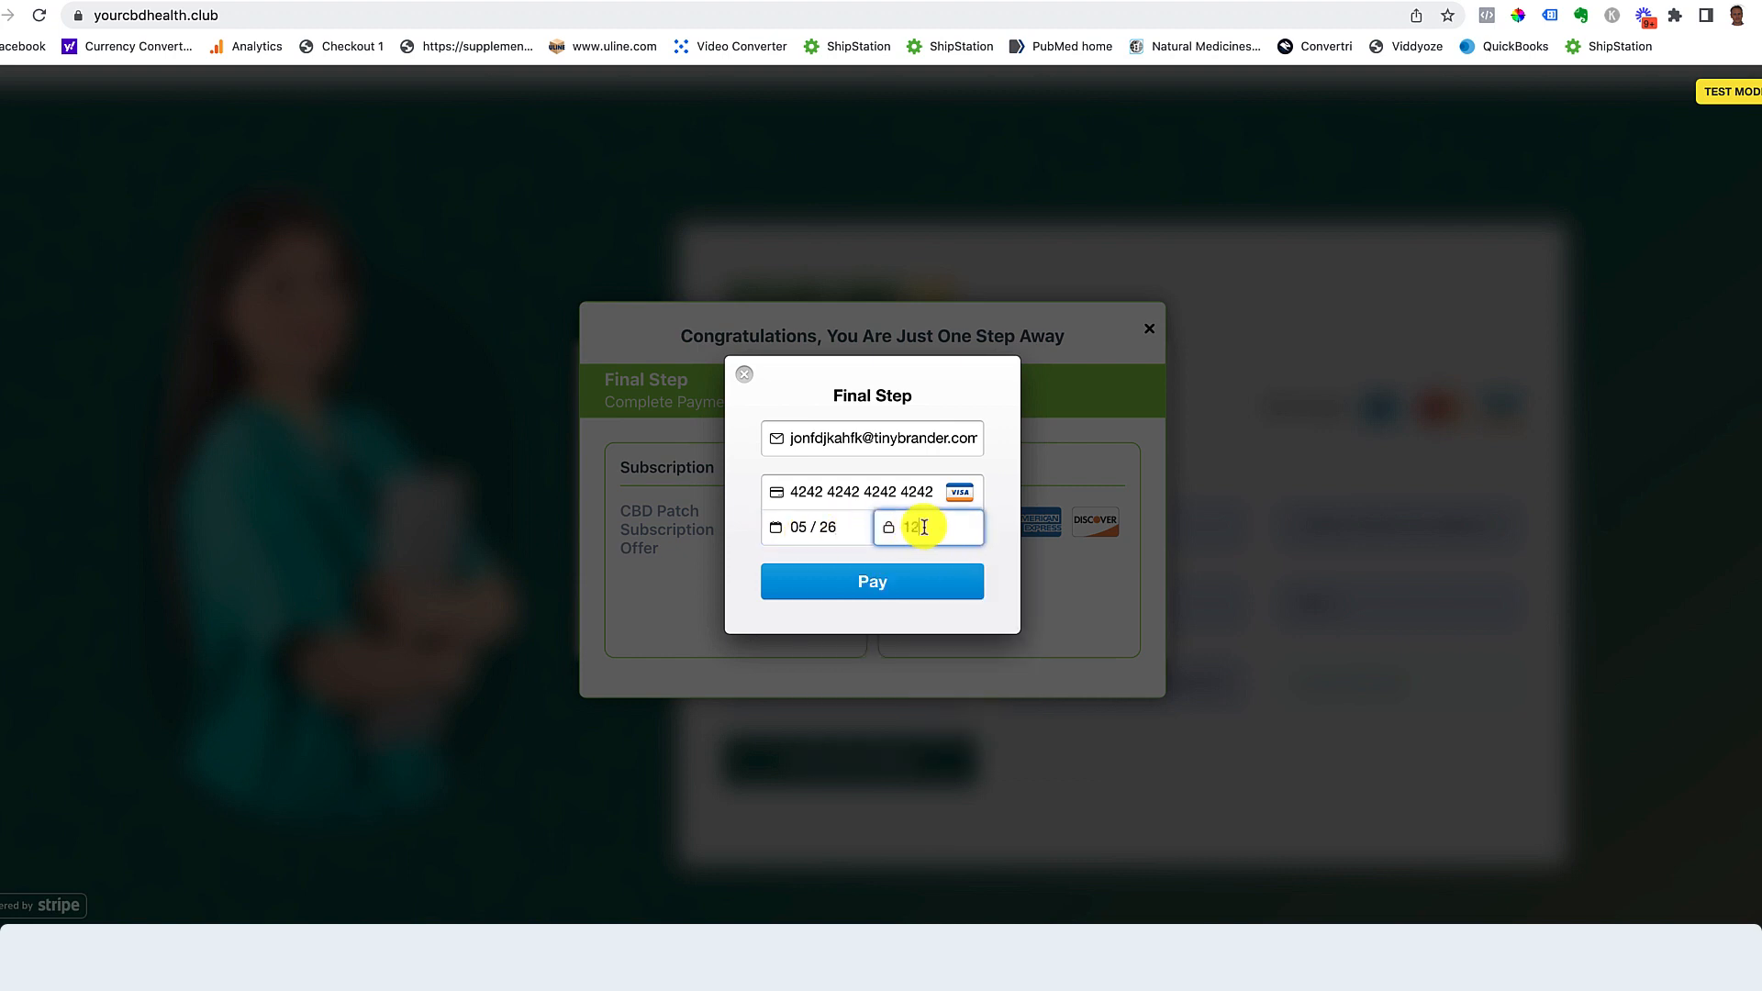
pyautogui.click(908, 593)
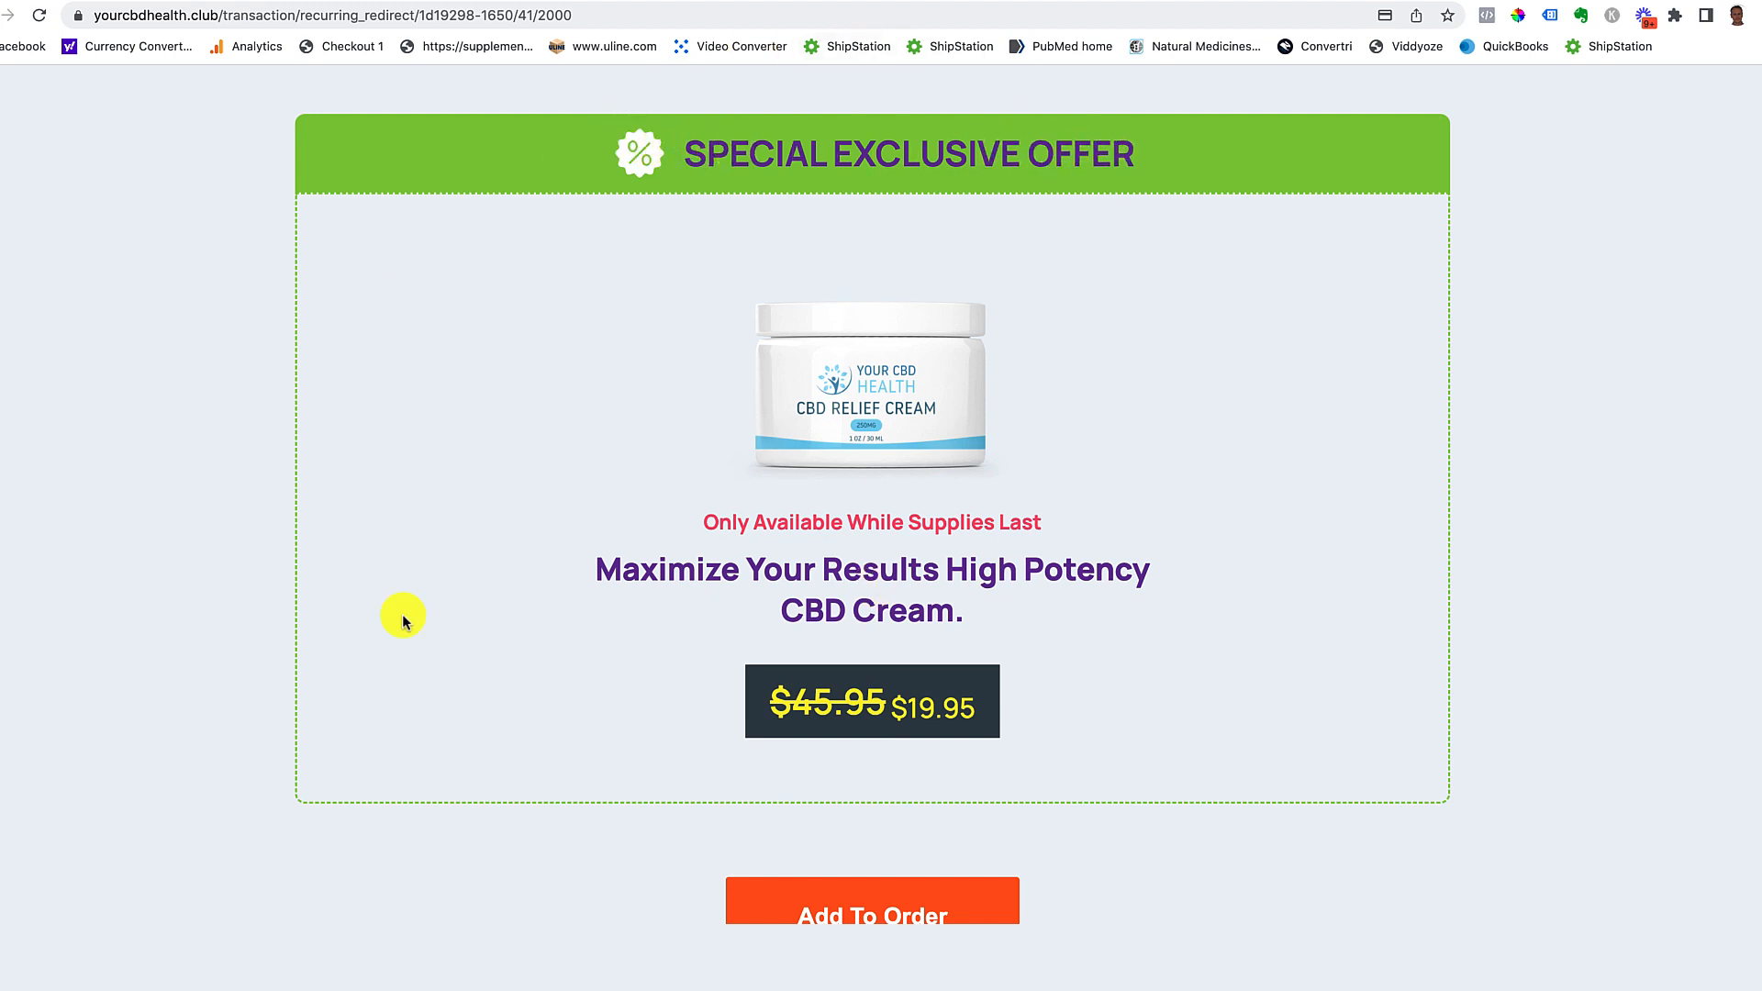
# Step: Add the discounted CBD Relief Cream and CBD oil upsells to the order, then go back to the product page
pyautogui.click(854, 887)
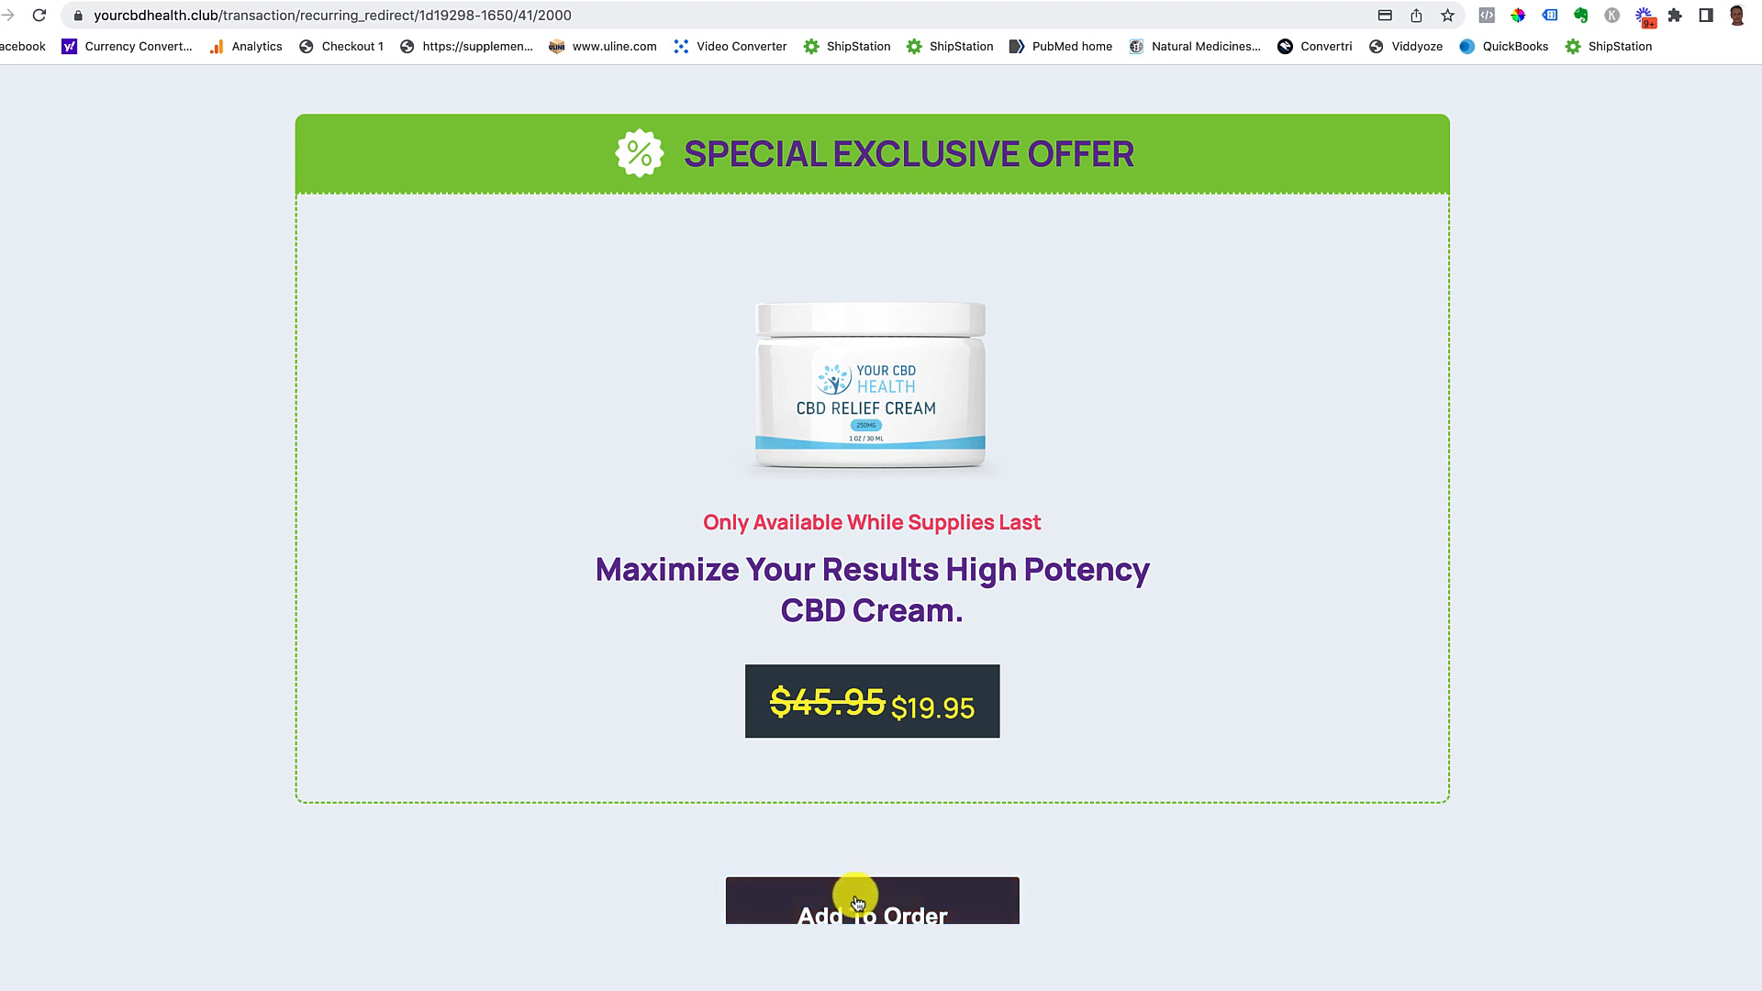
pyautogui.click(920, 908)
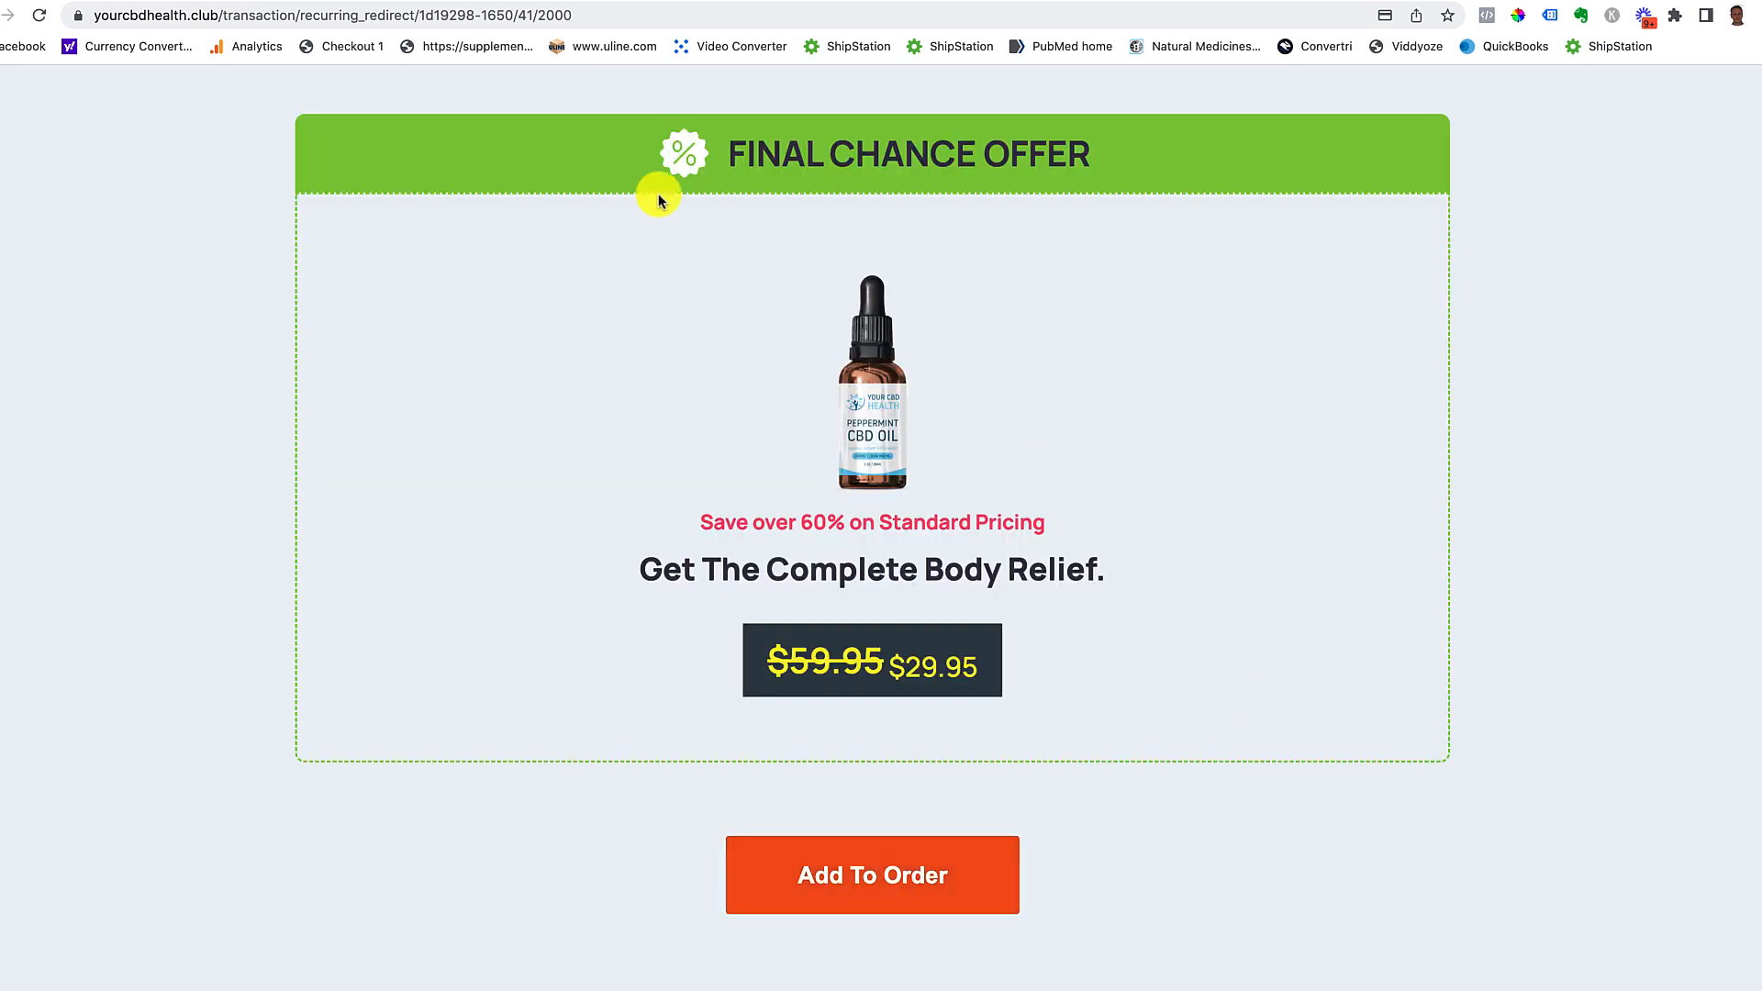
pyautogui.click(758, 883)
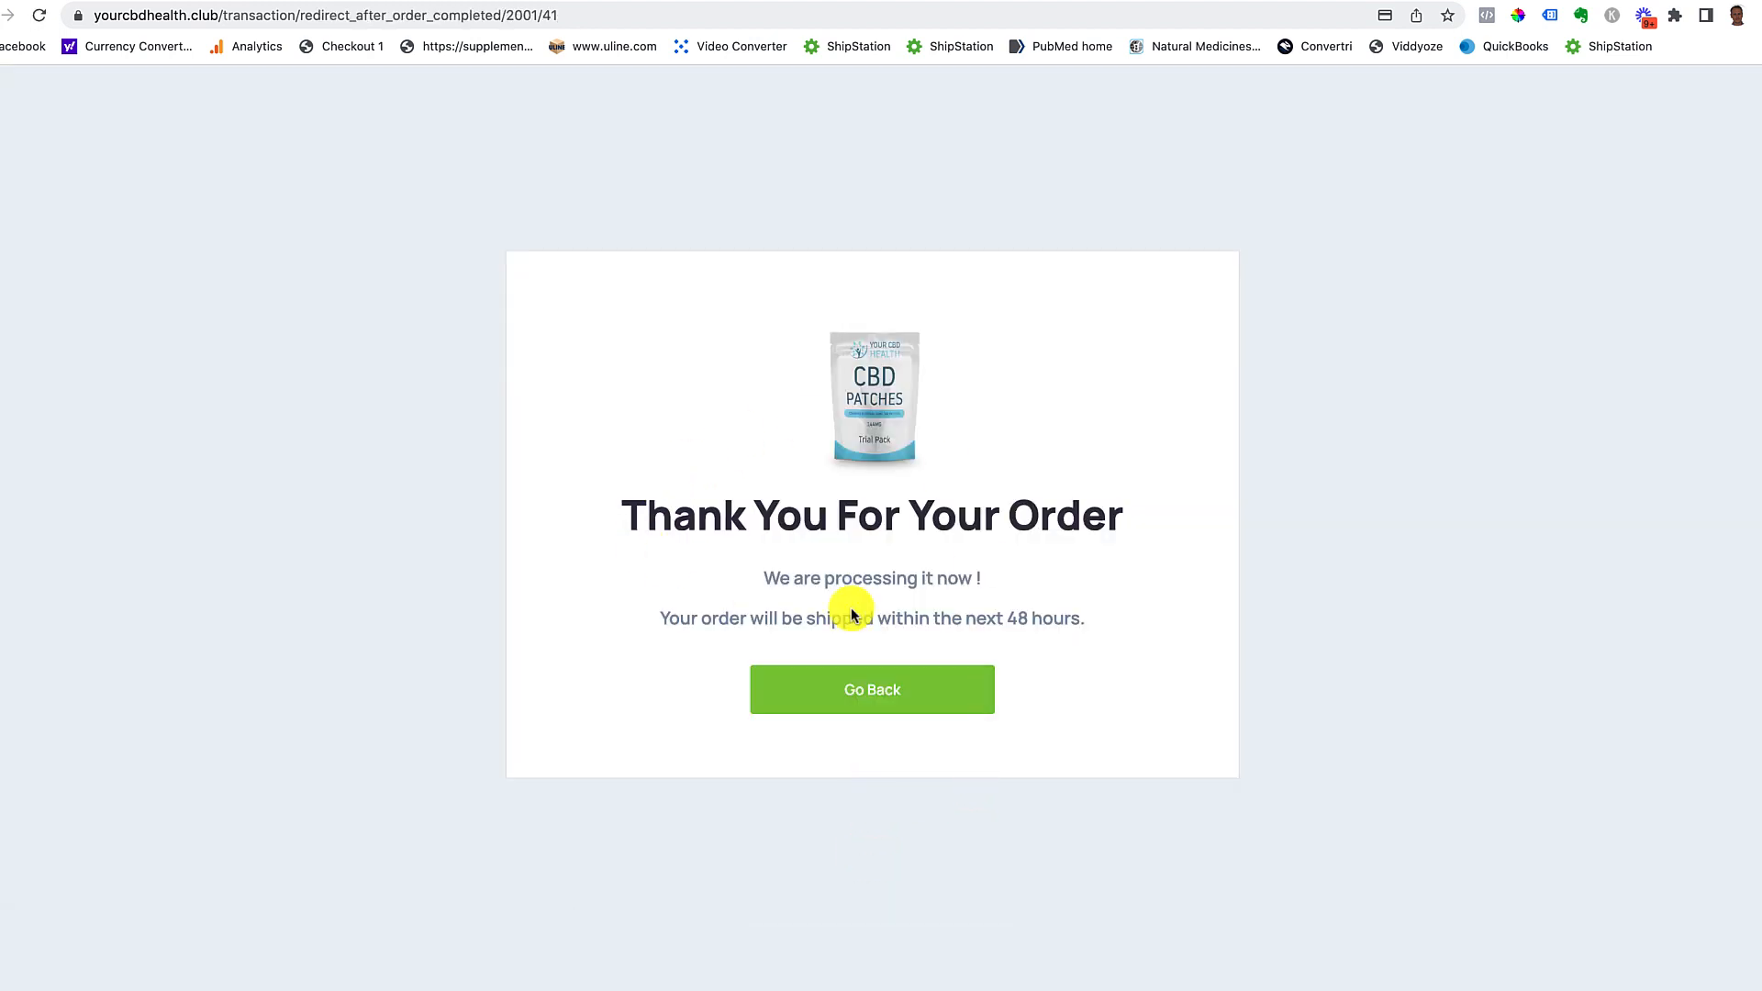
pyautogui.click(882, 689)
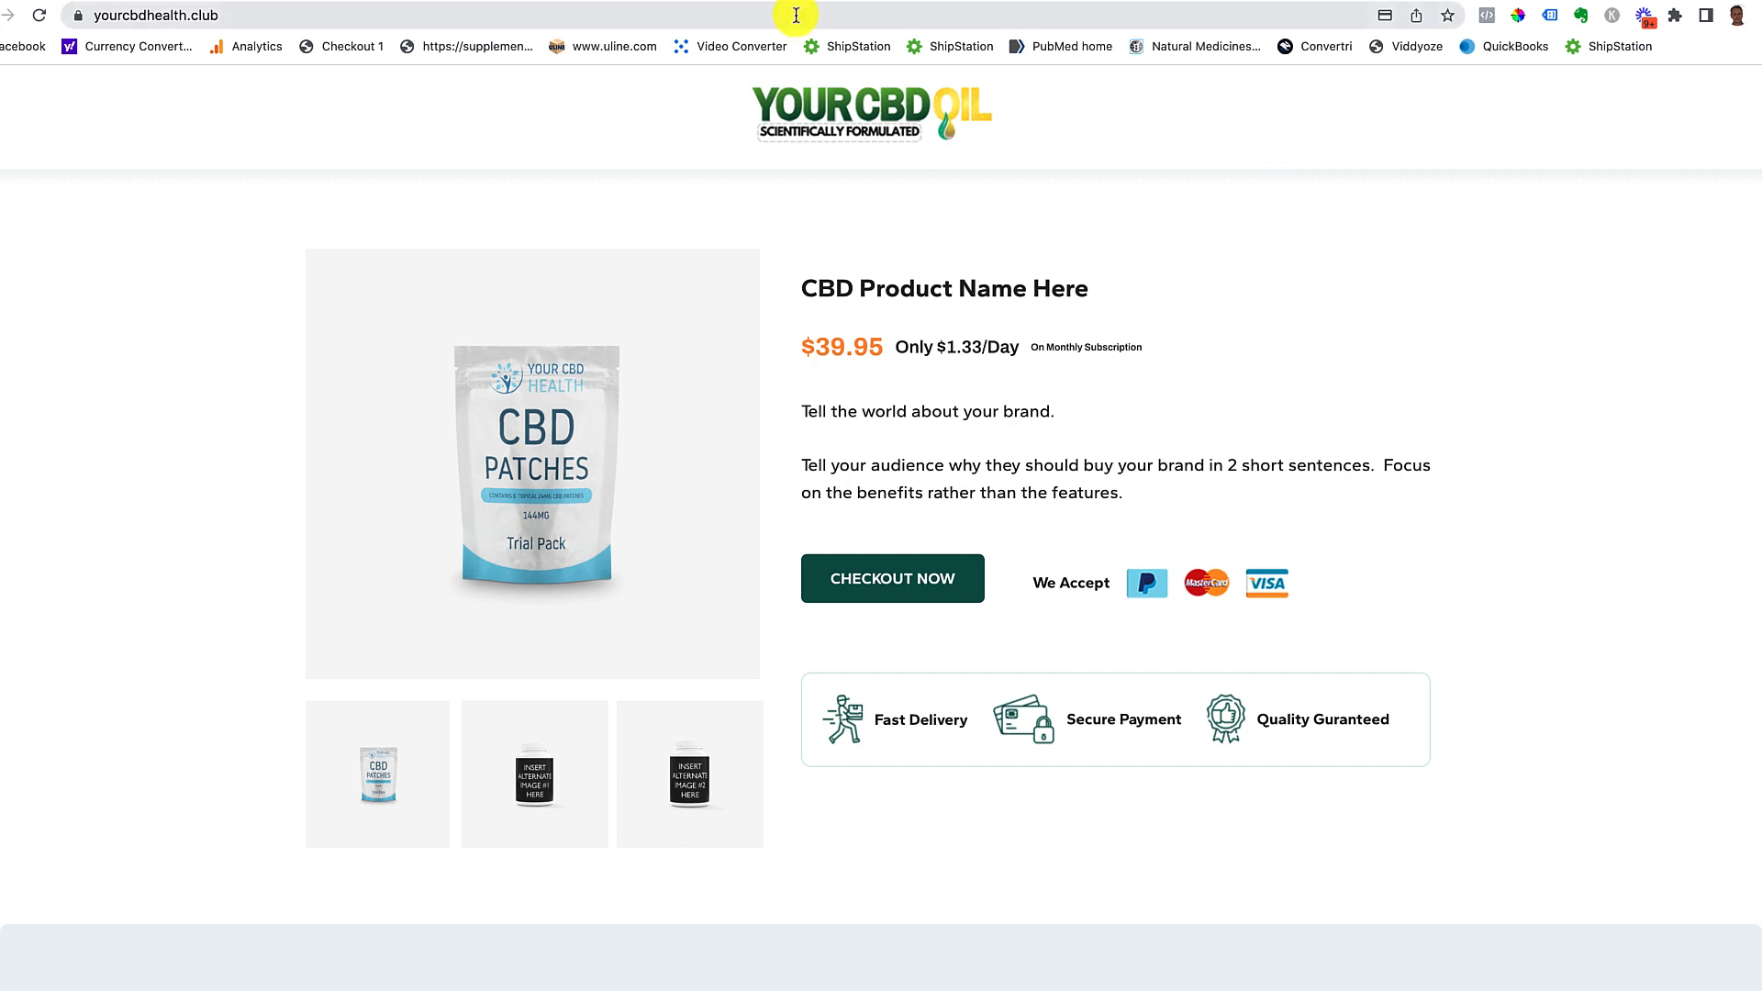
# Step: Return to Tiny Brander Settings and start a new subscription plan from Subscription Settings
pyautogui.click(707, 2)
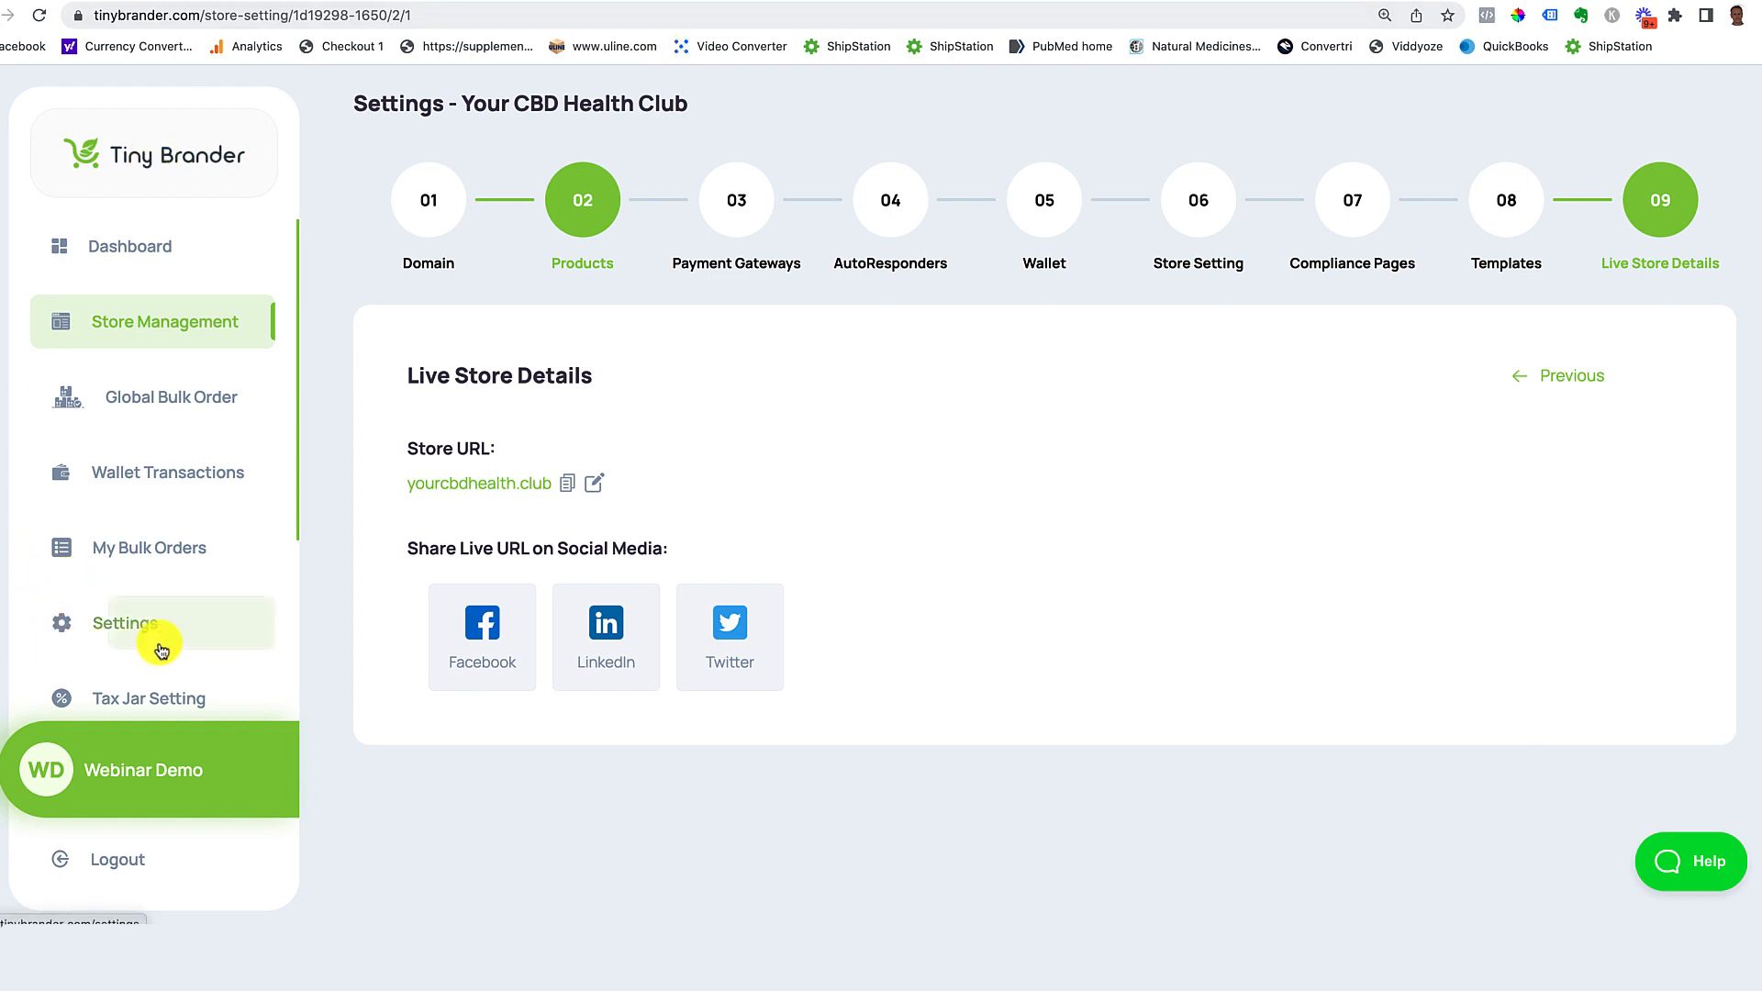
pyautogui.click(128, 634)
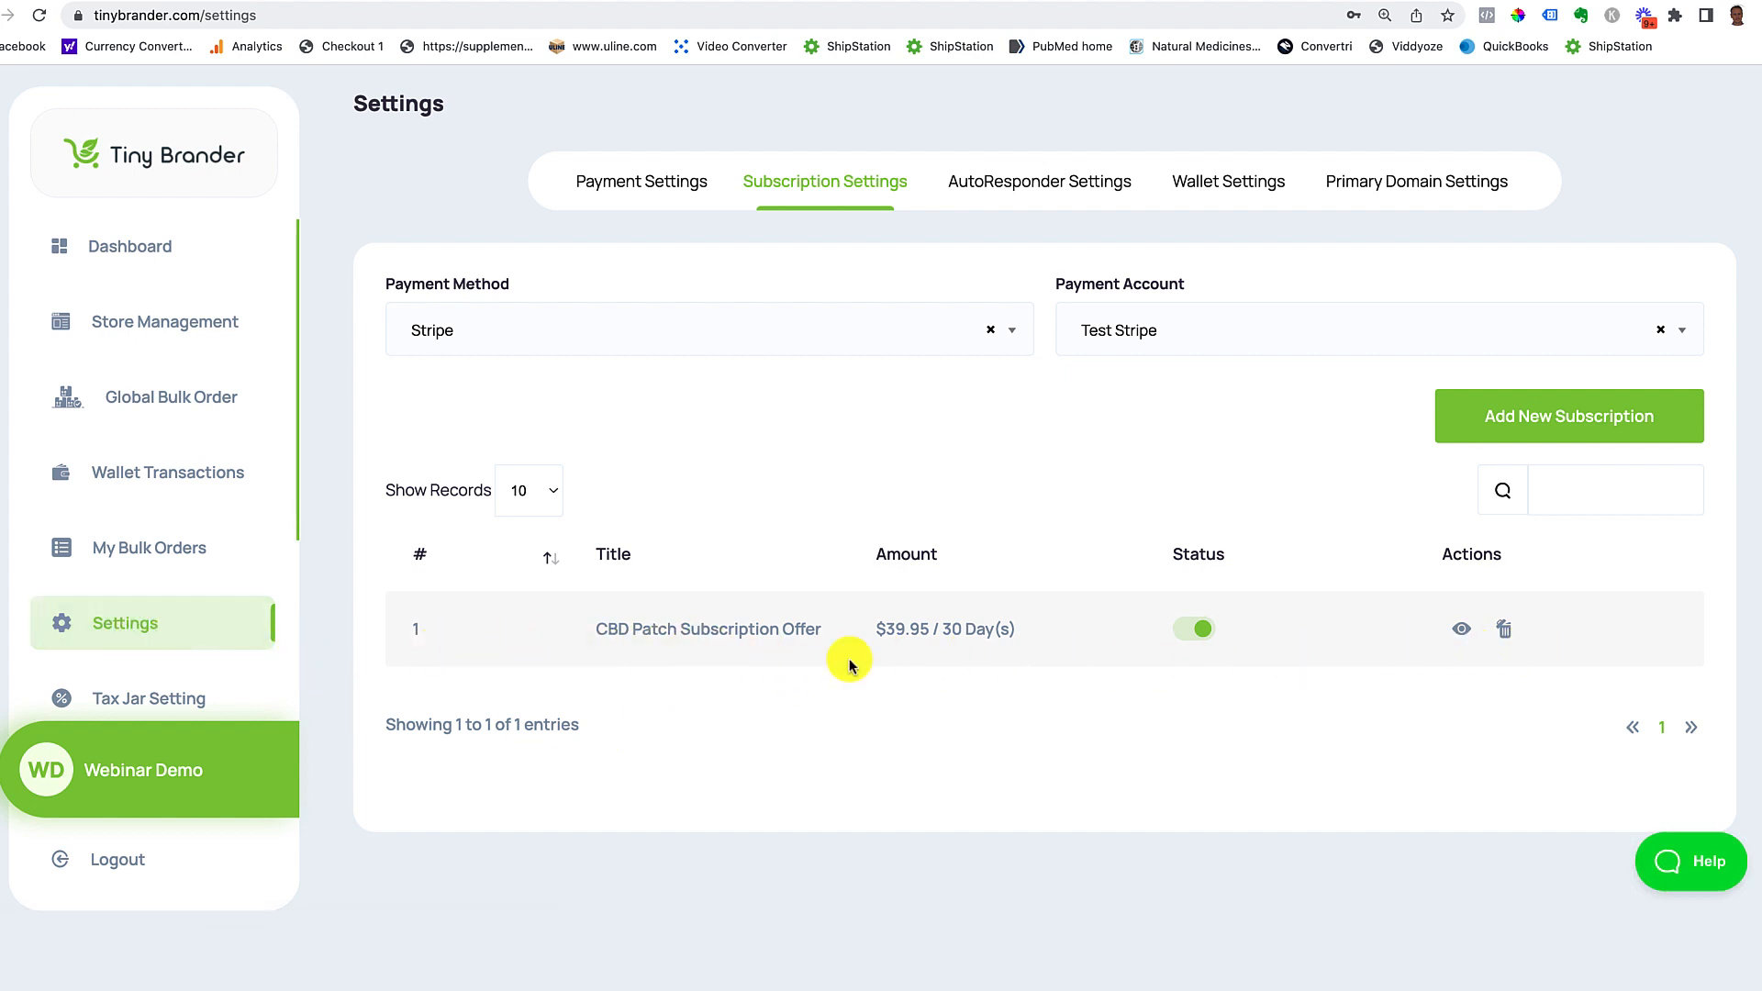
pyautogui.click(1535, 425)
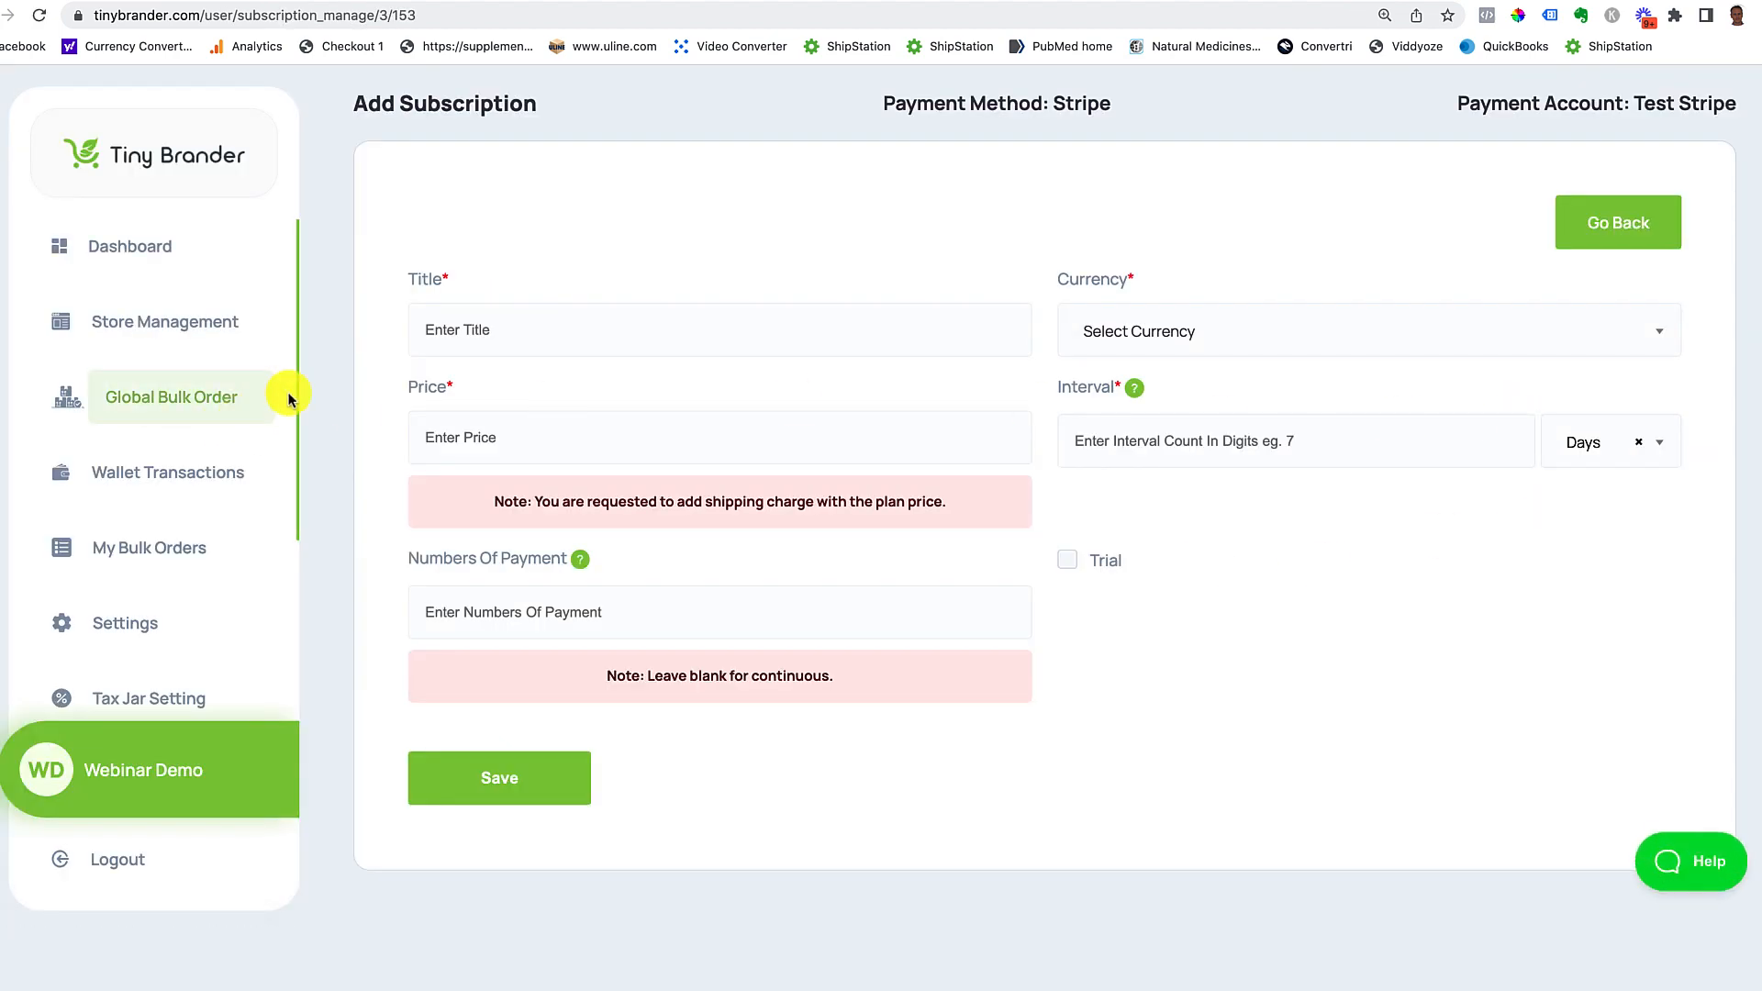
# Step: Title the new plan 'CBD Patch Special Trial Offer' and set its currency to USD($)
pyautogui.click(464, 342)
pyautogui.write('C')
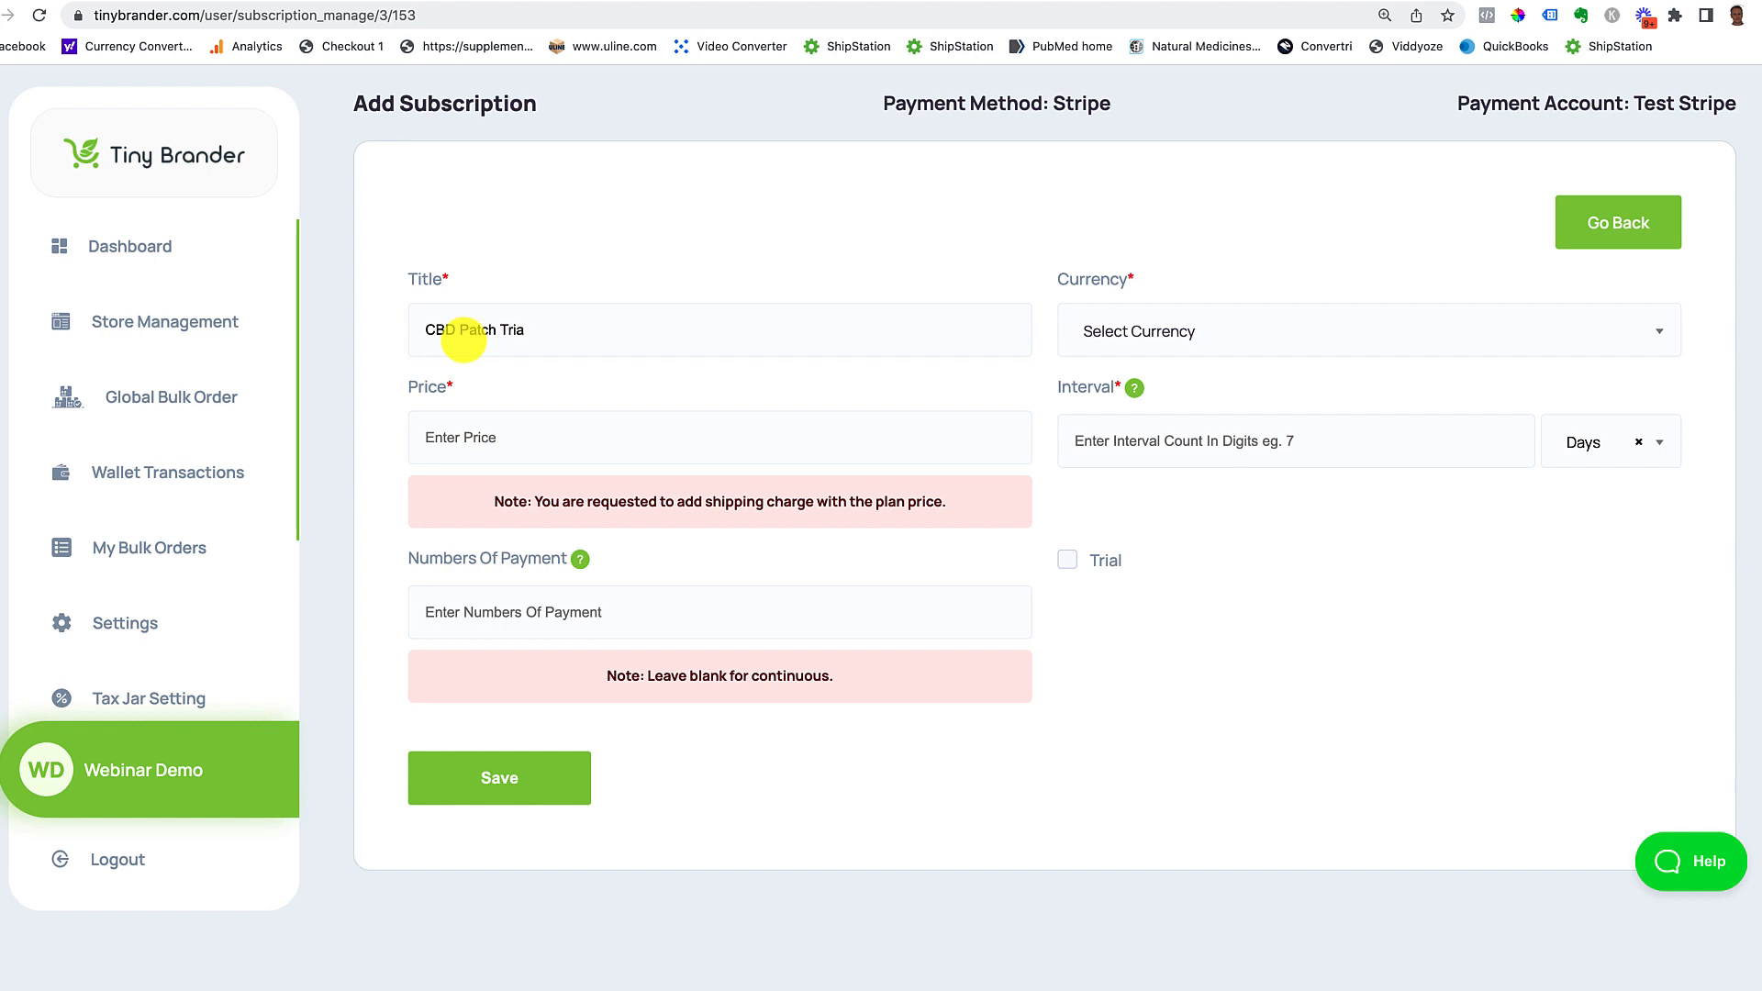
pyautogui.write('BD Patch Special Trial Offer')
pyautogui.click(1188, 336)
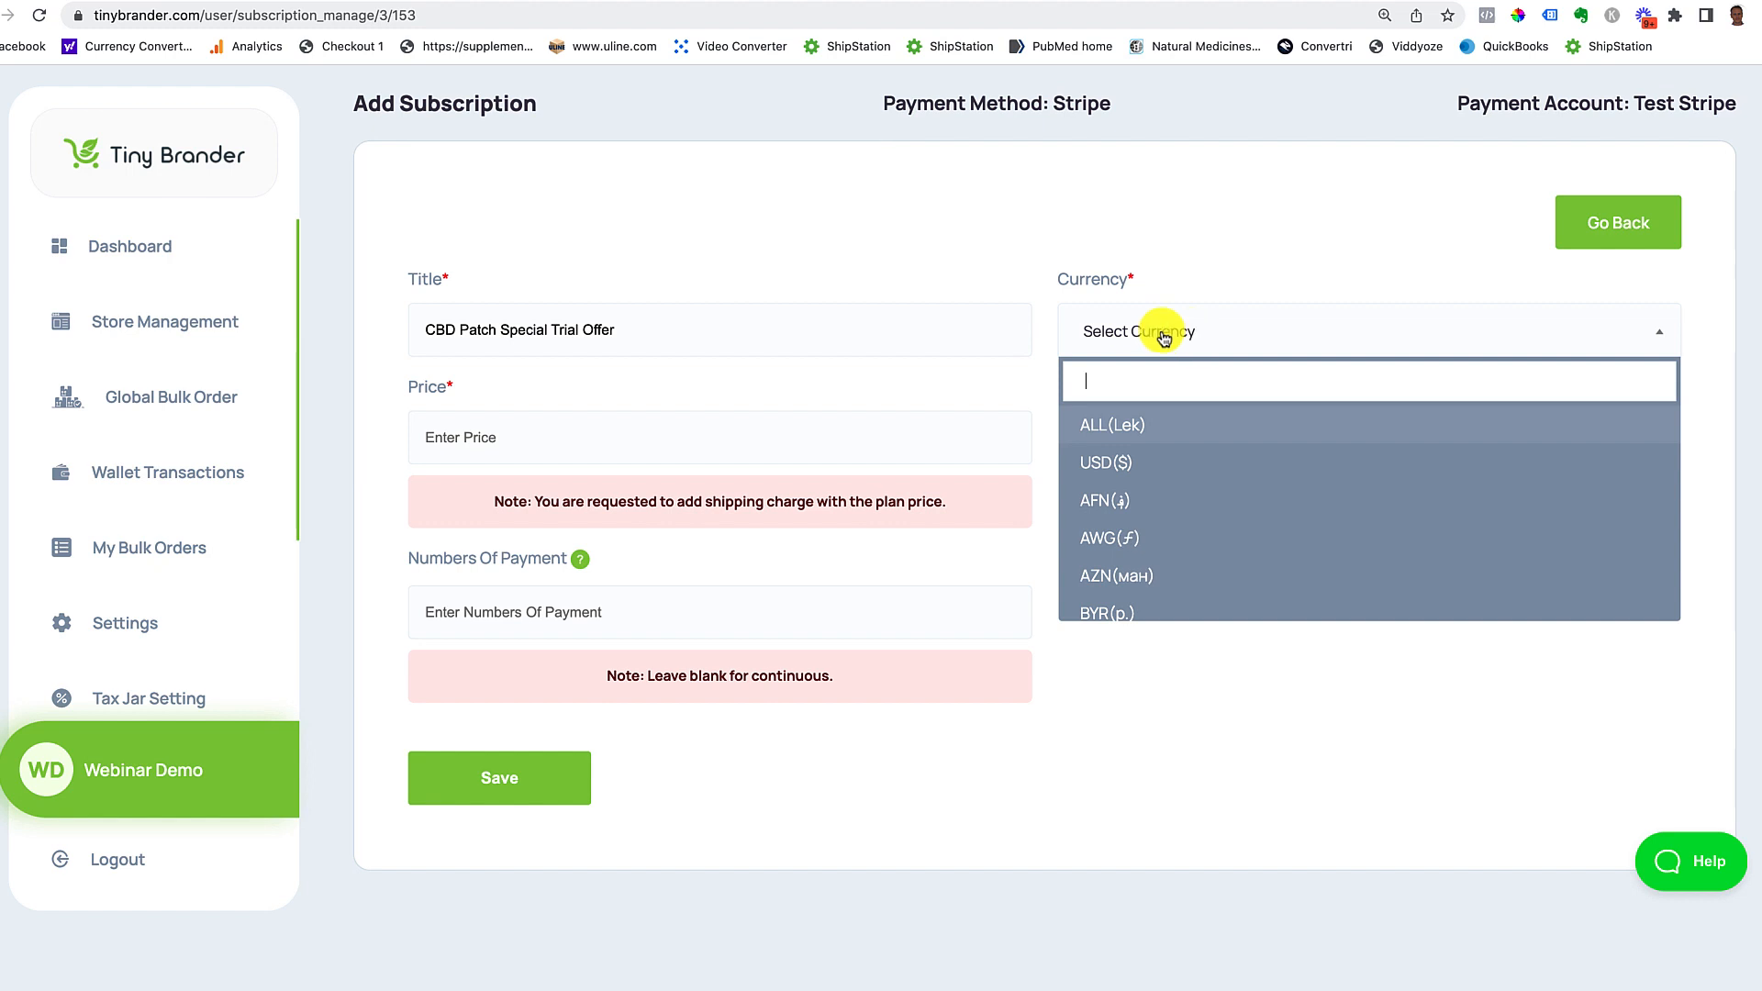
pyautogui.click(1106, 464)
# Step: Set the plan price to 39.95 billed every 30 days and enable a trial period
pyautogui.click(509, 437)
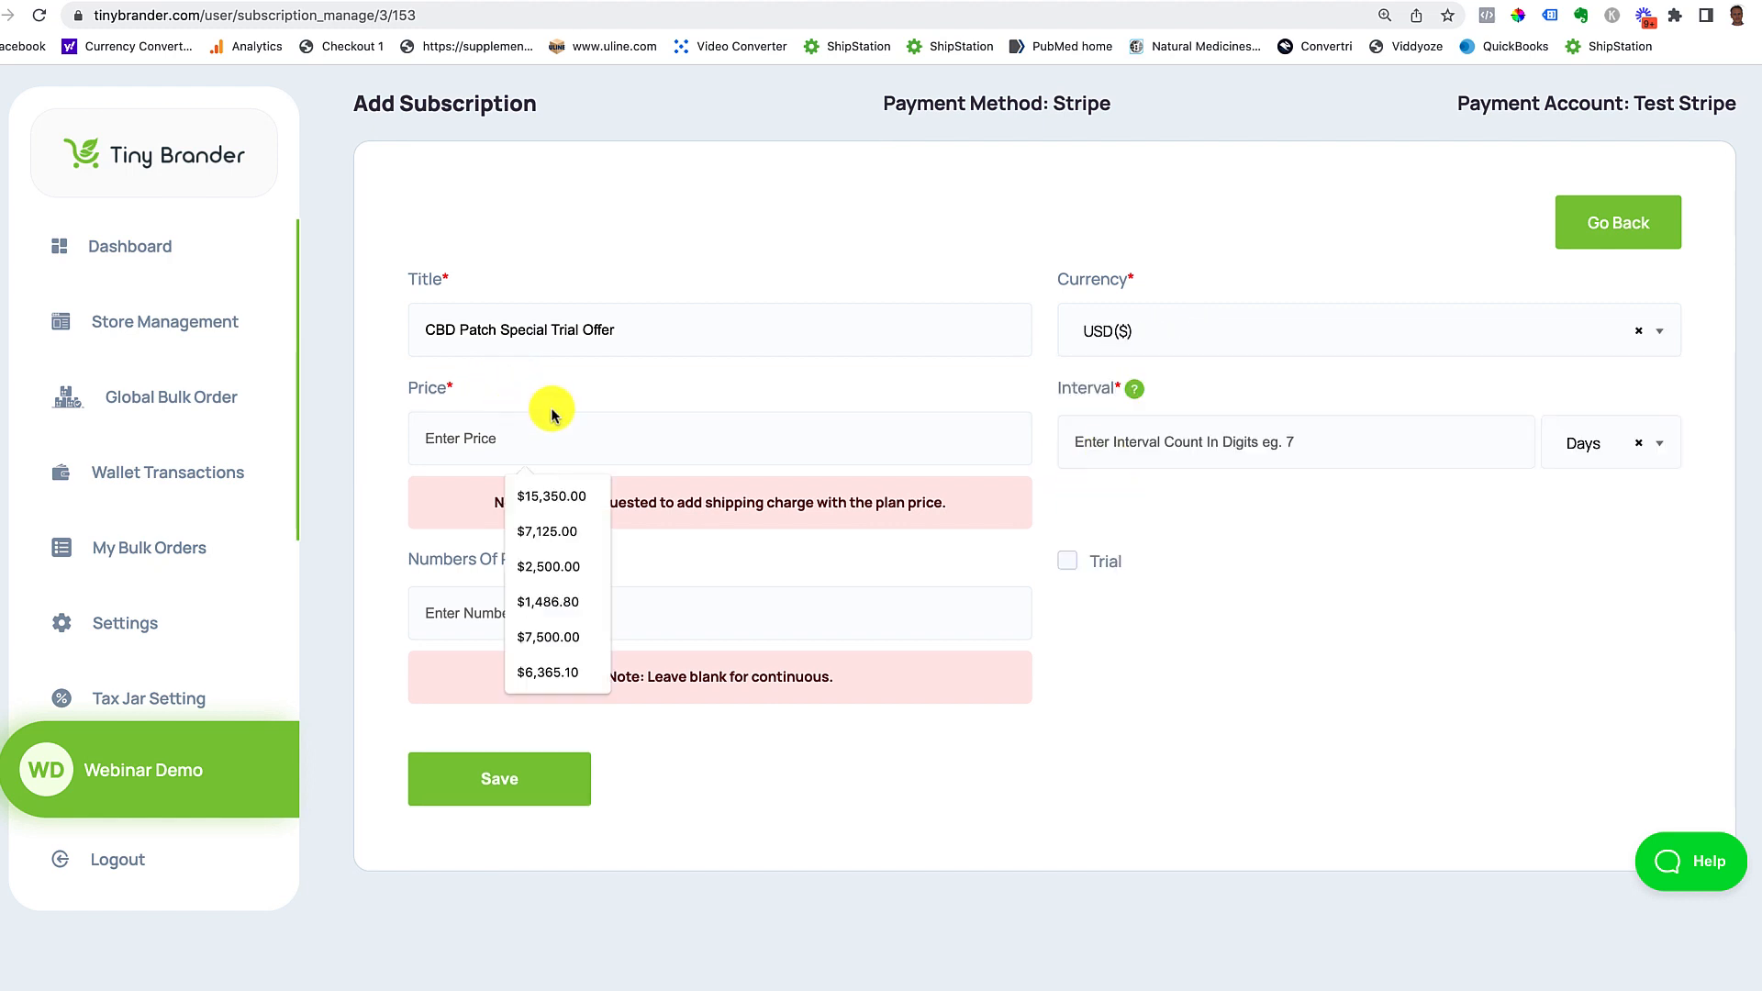
pyautogui.click(546, 396)
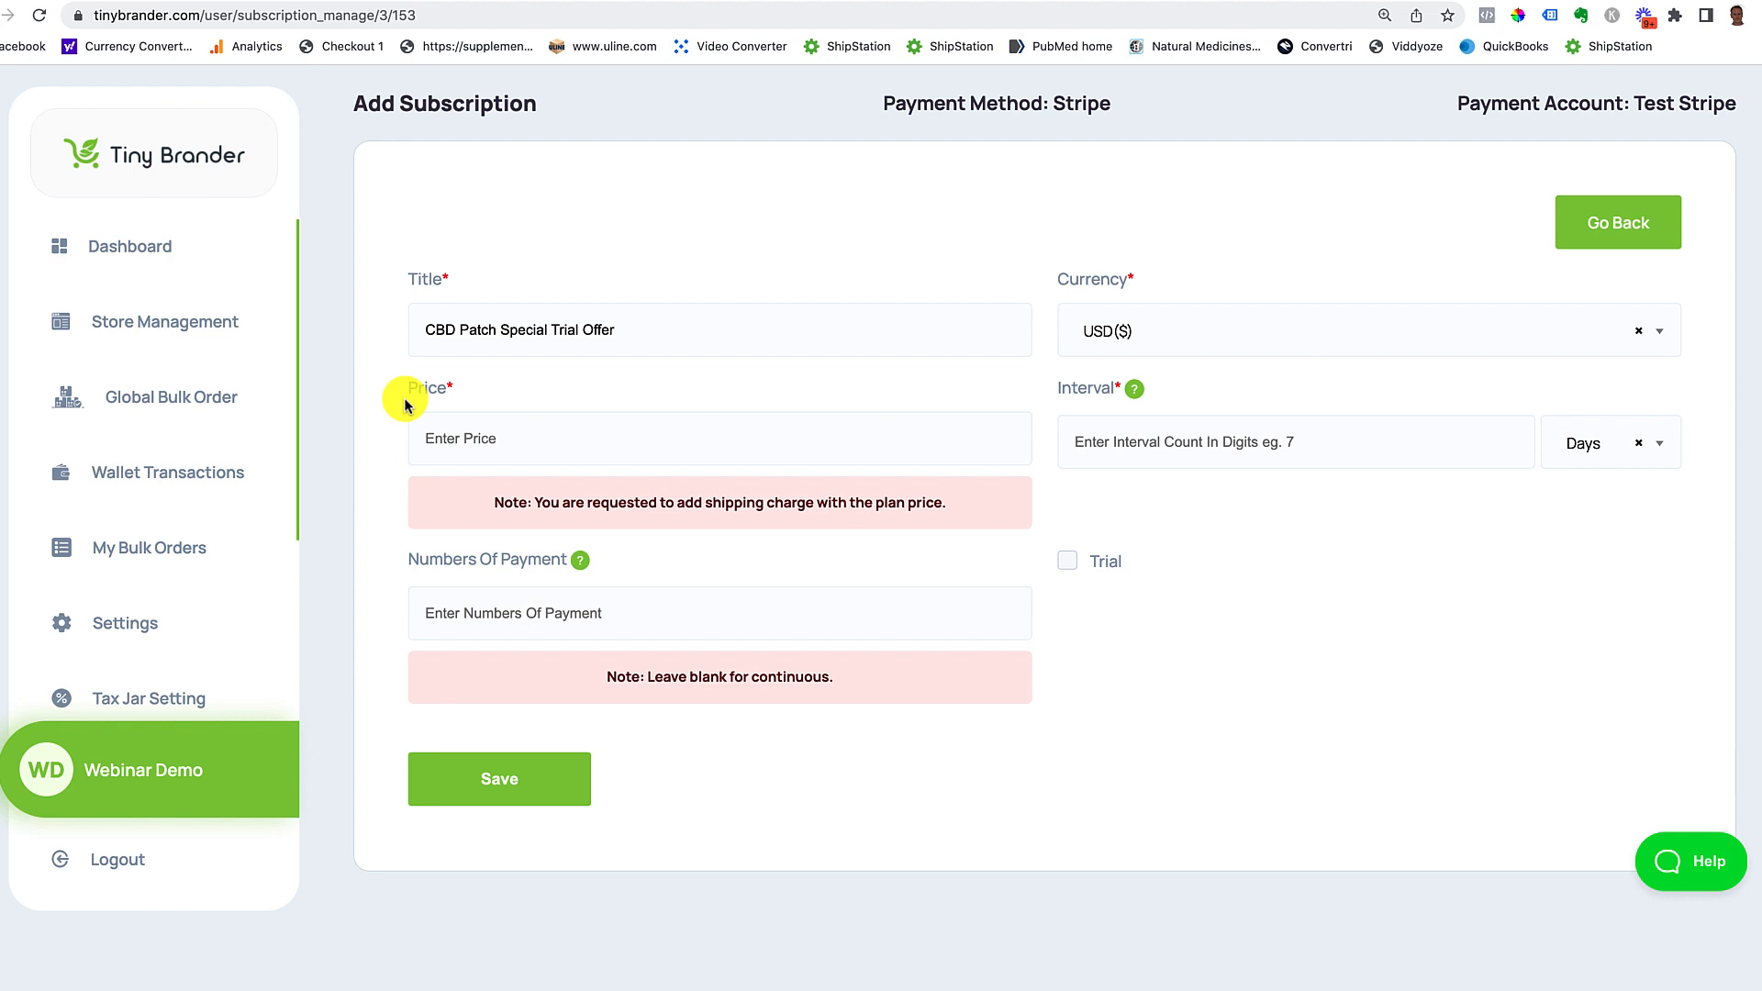
pyautogui.click(440, 439)
pyautogui.write('39.95')
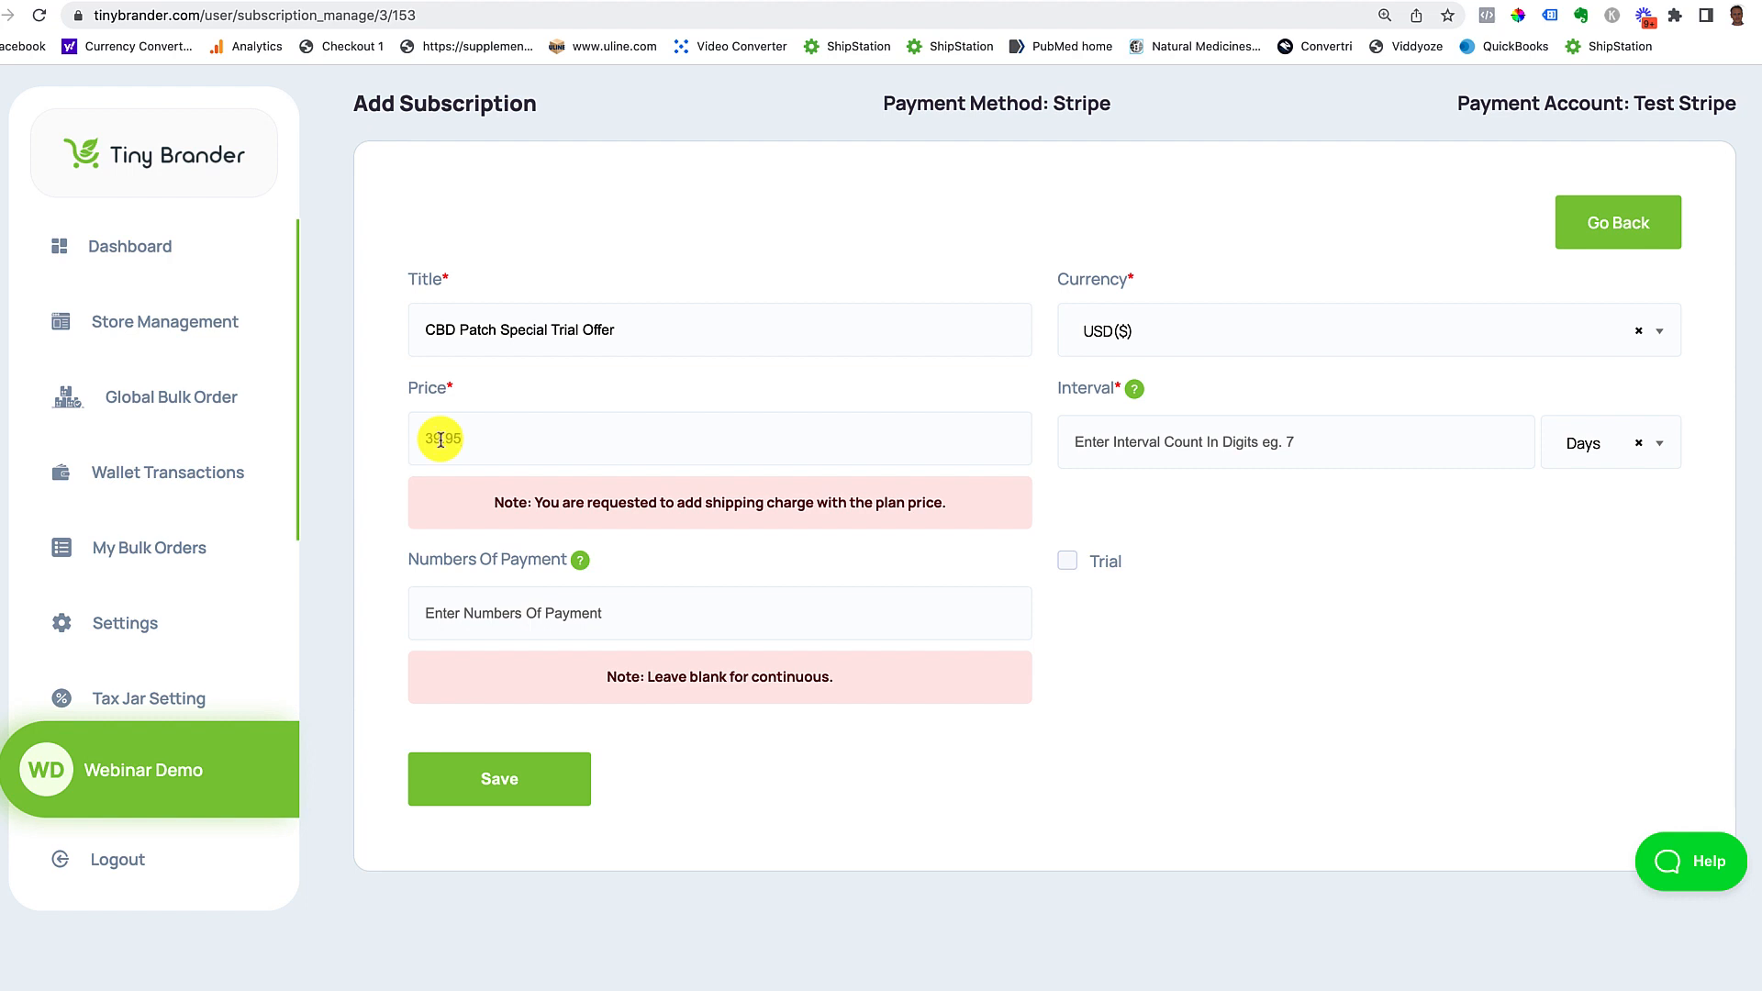
pyautogui.click(1134, 441)
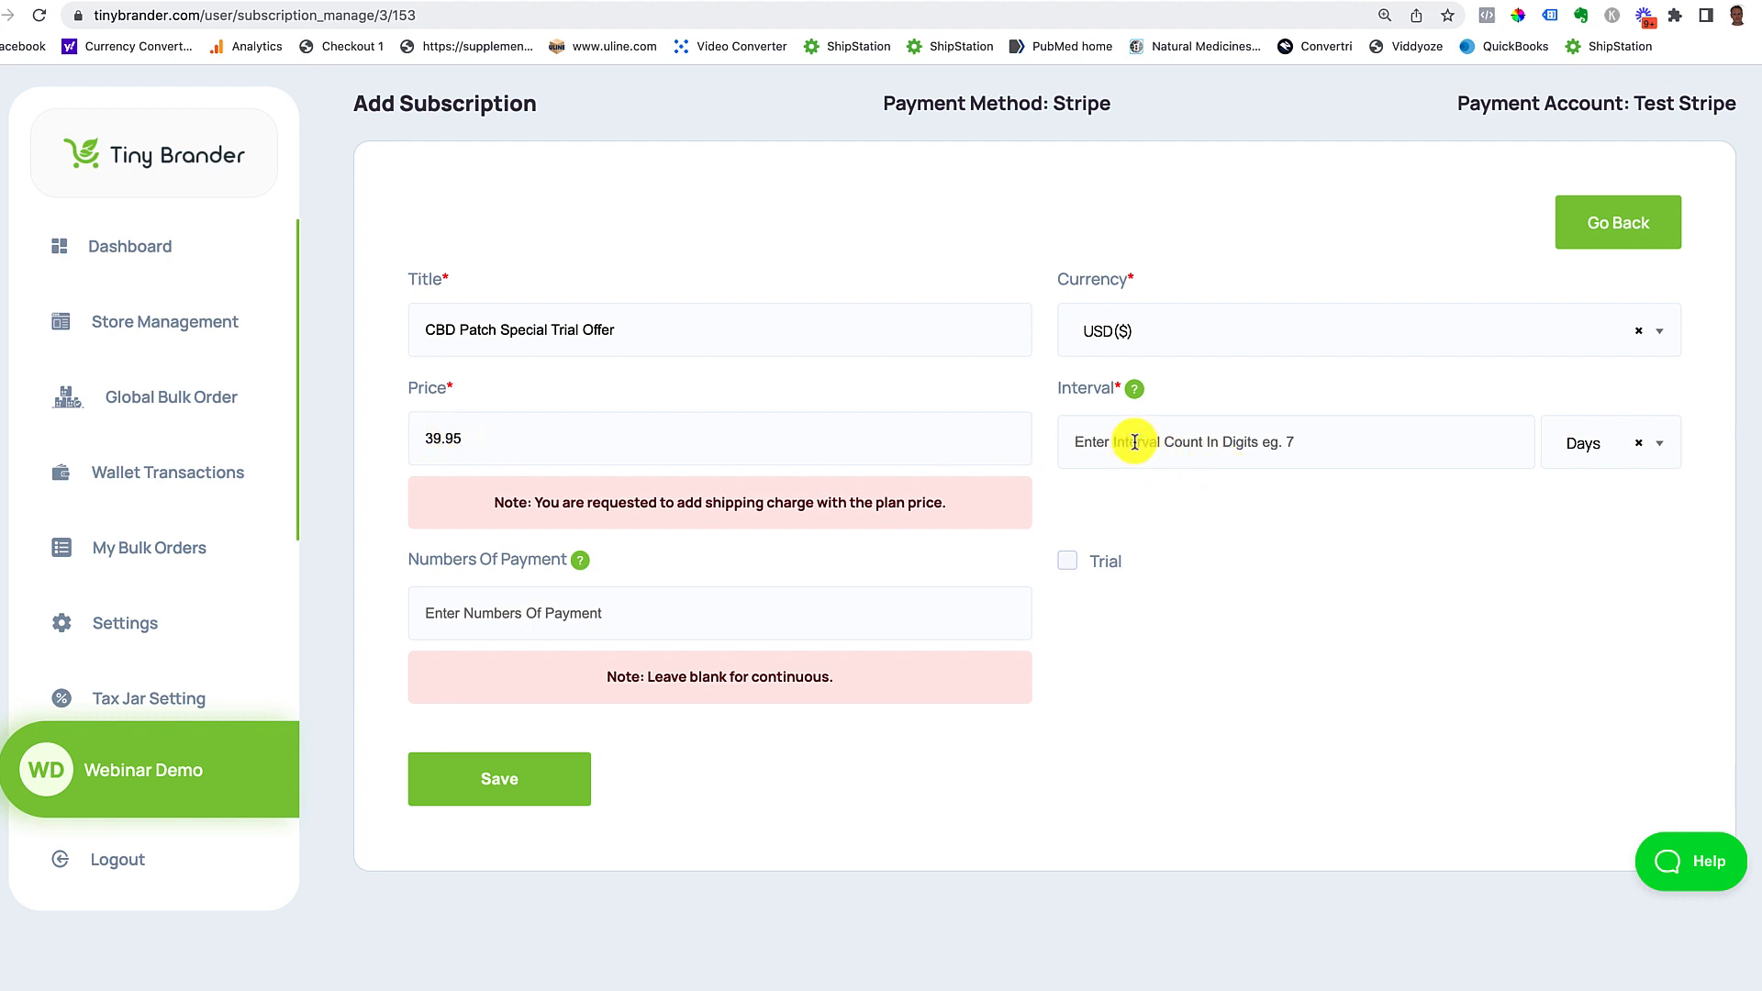
pyautogui.write('30')
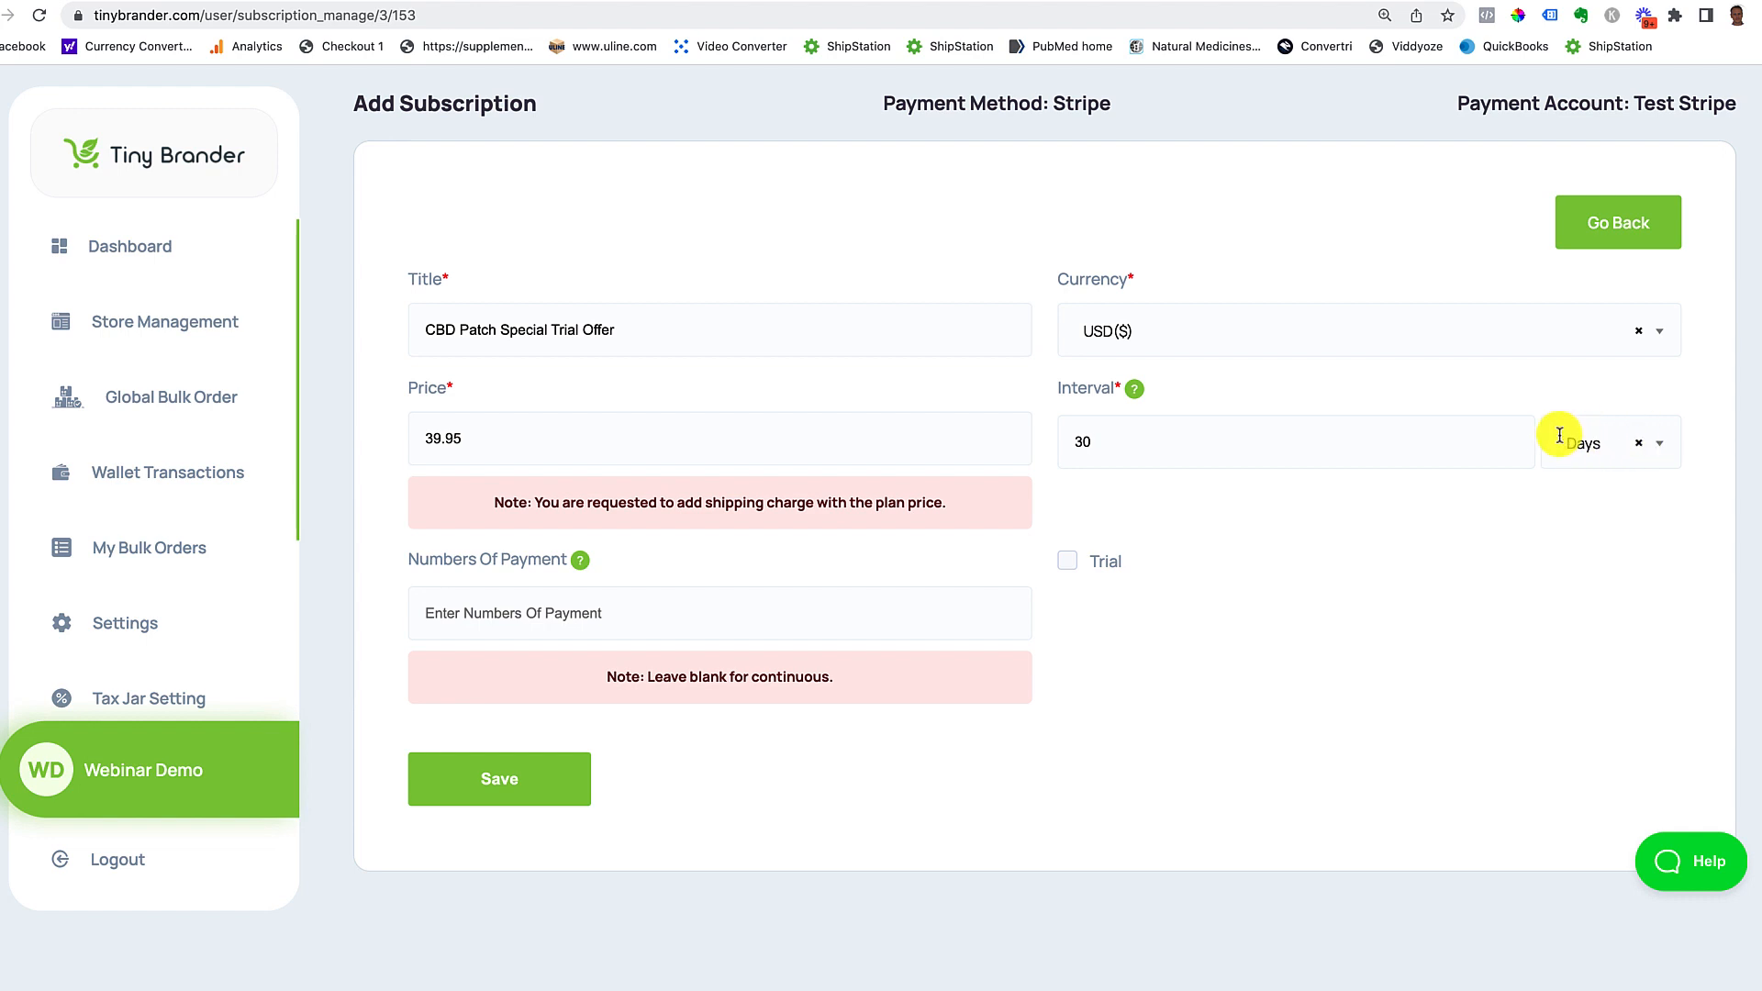
pyautogui.click(1074, 565)
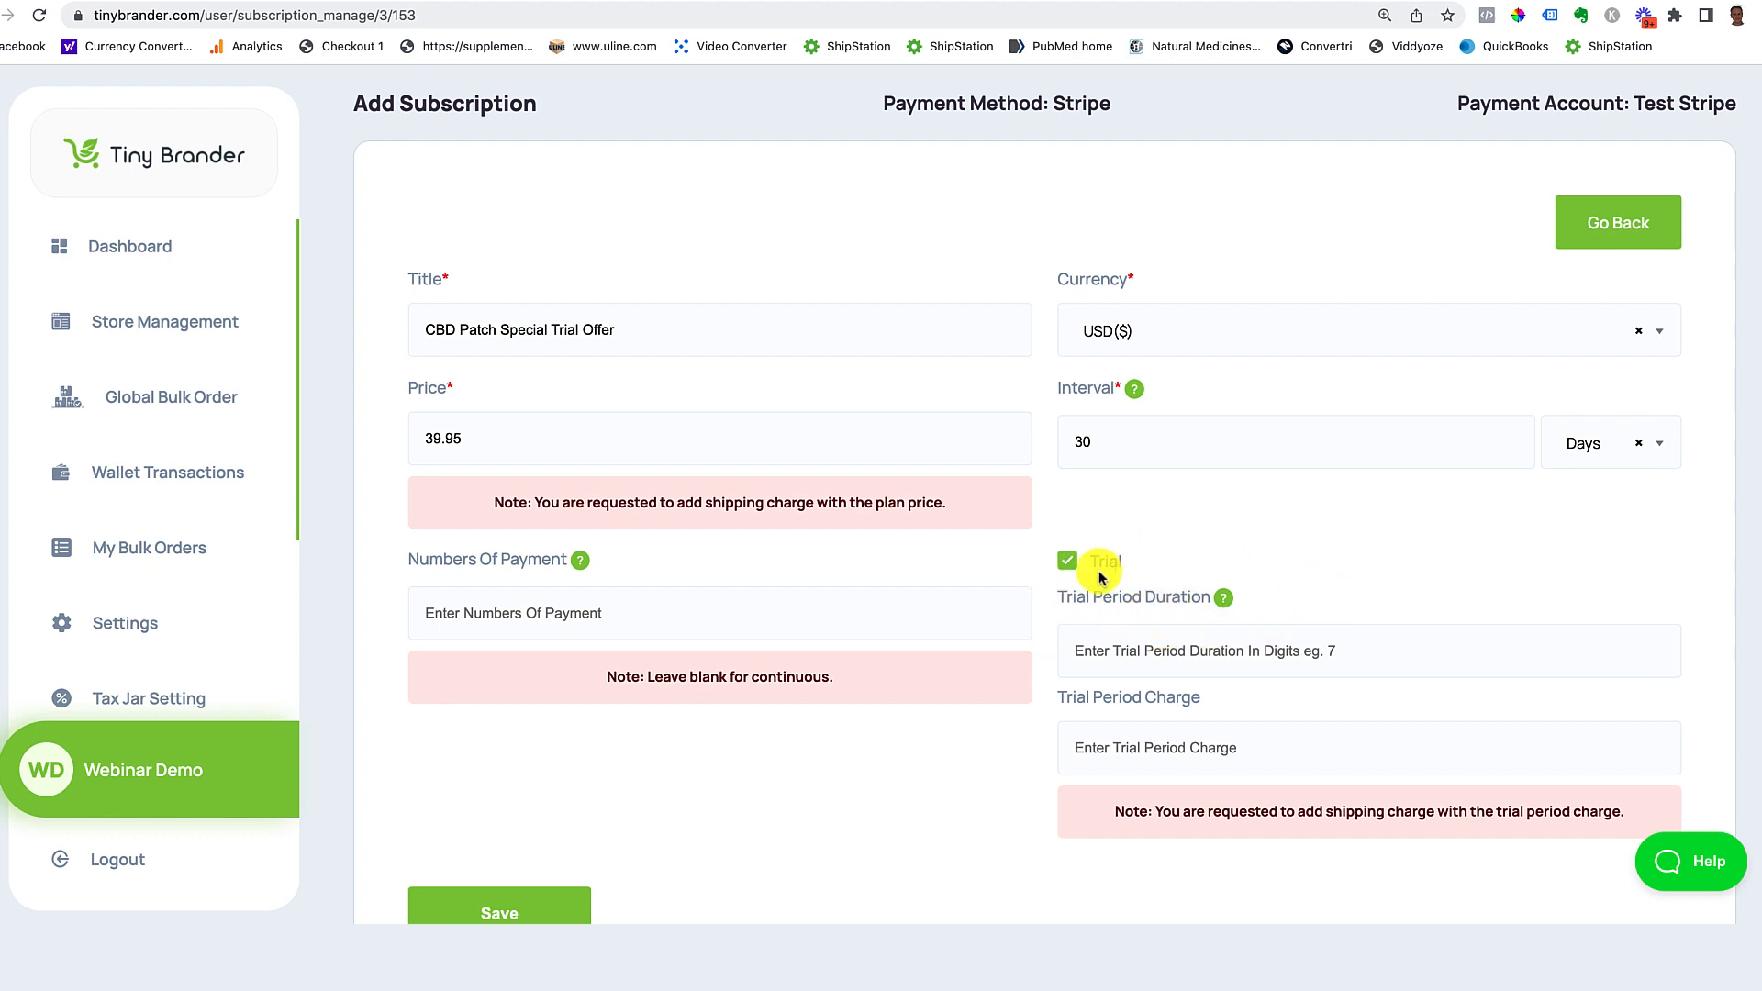
# Step: Give the plan a 30-day trial charging 7.95 and save it
pyautogui.click(1132, 653)
pyautogui.write('30')
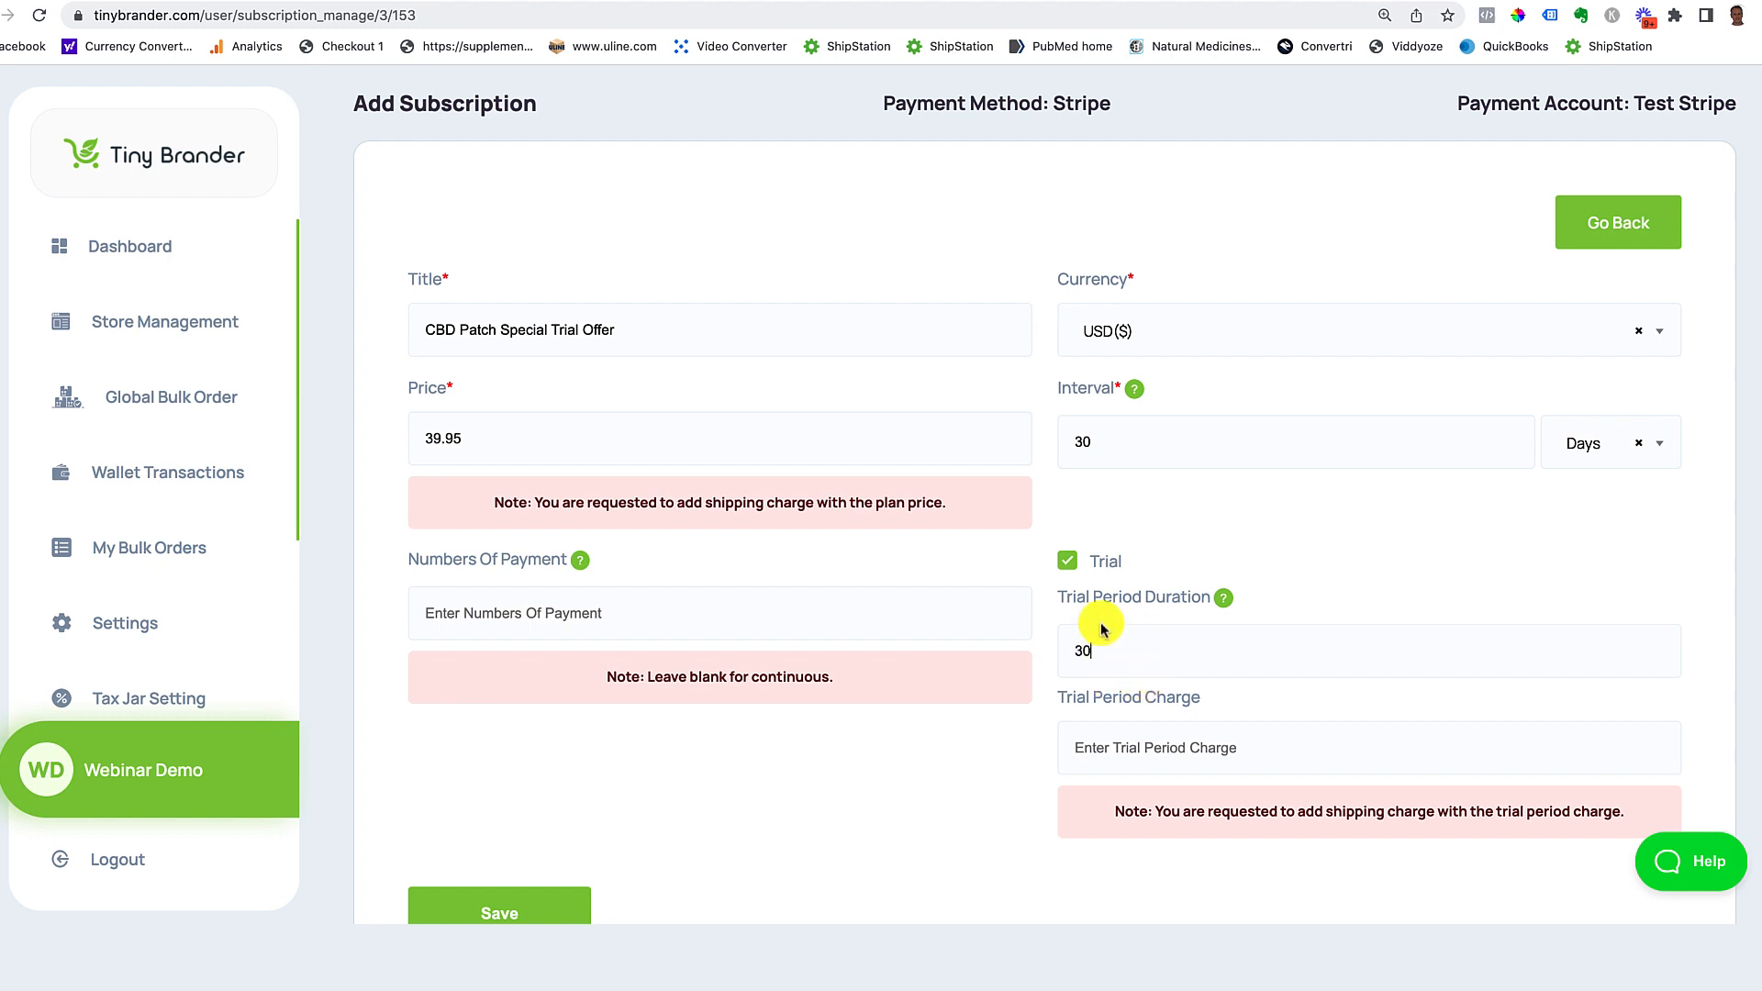
pyautogui.click(1092, 750)
pyautogui.write('7.95')
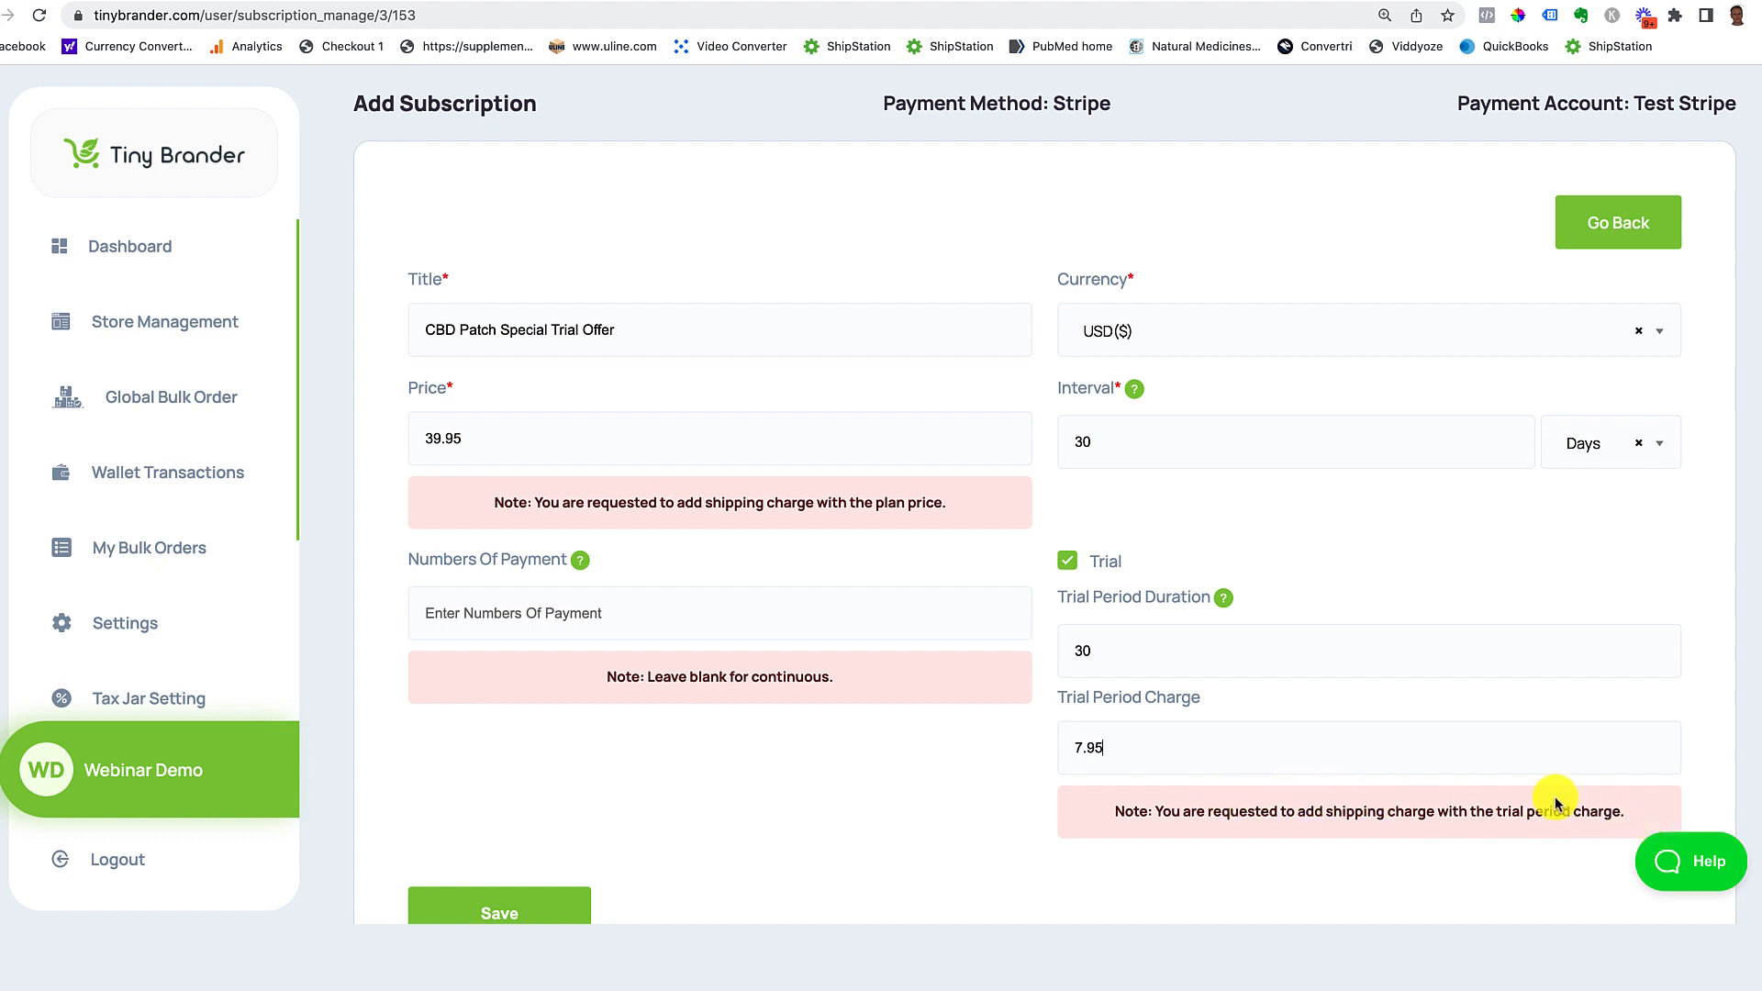
pyautogui.scroll(-2, 1555, 804)
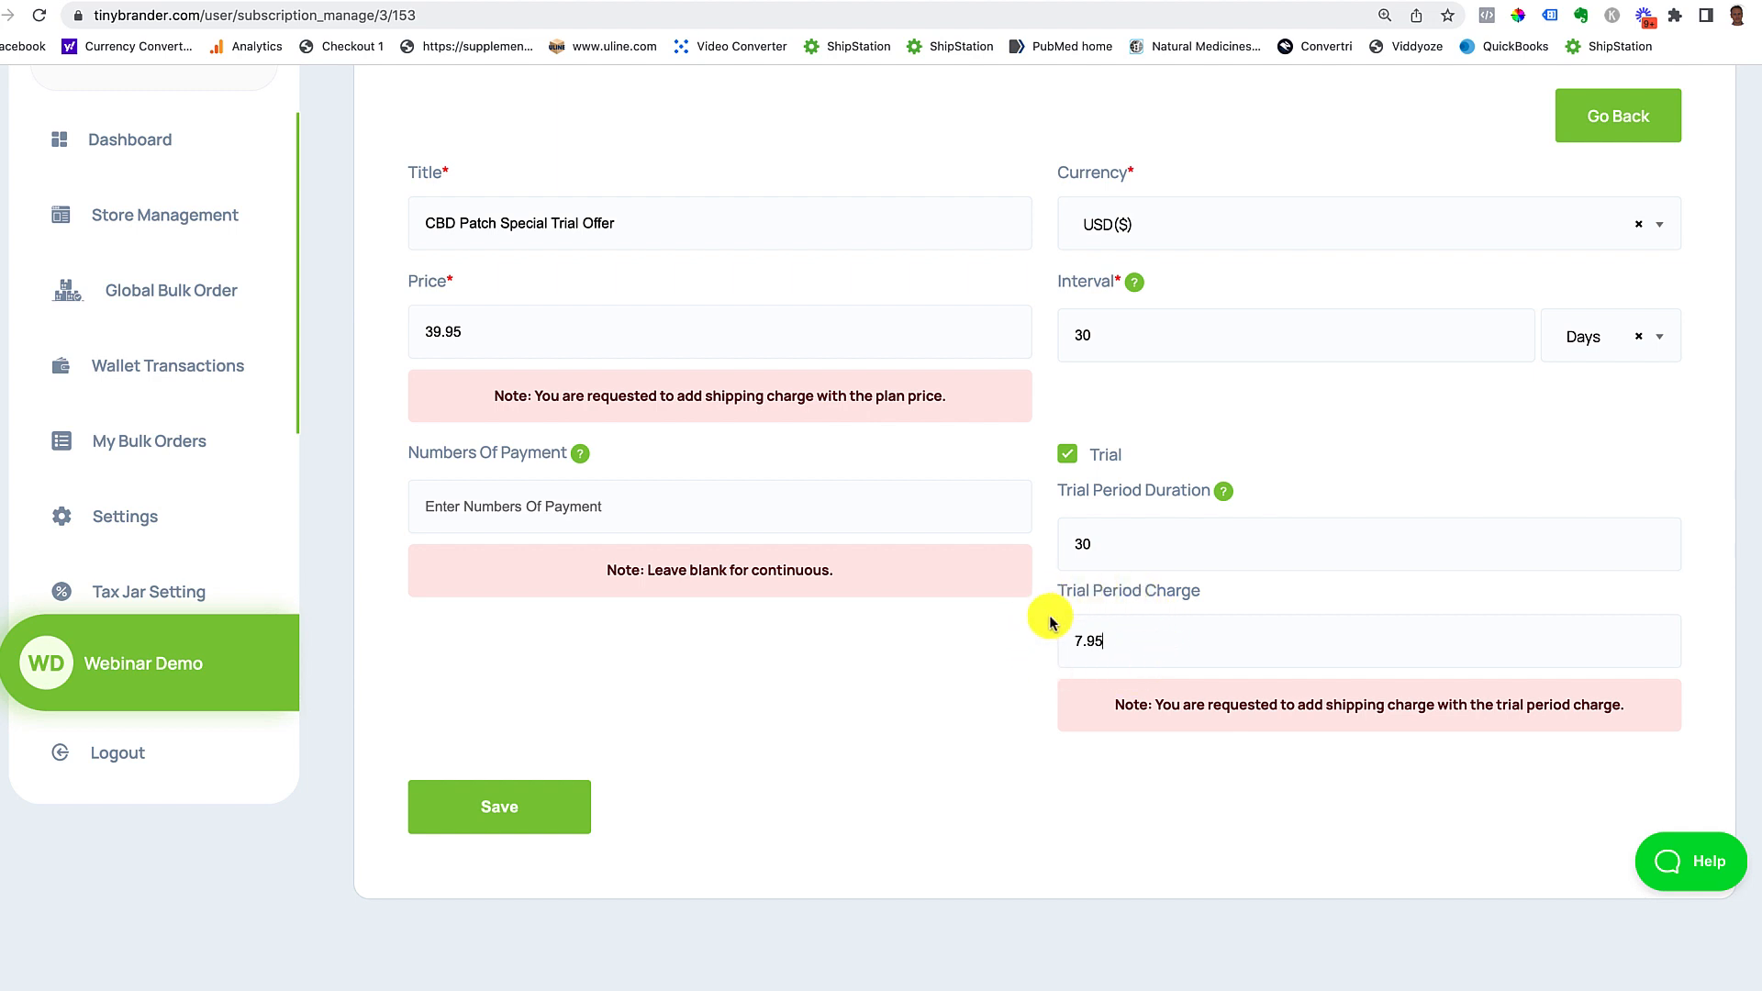
pyautogui.click(499, 798)
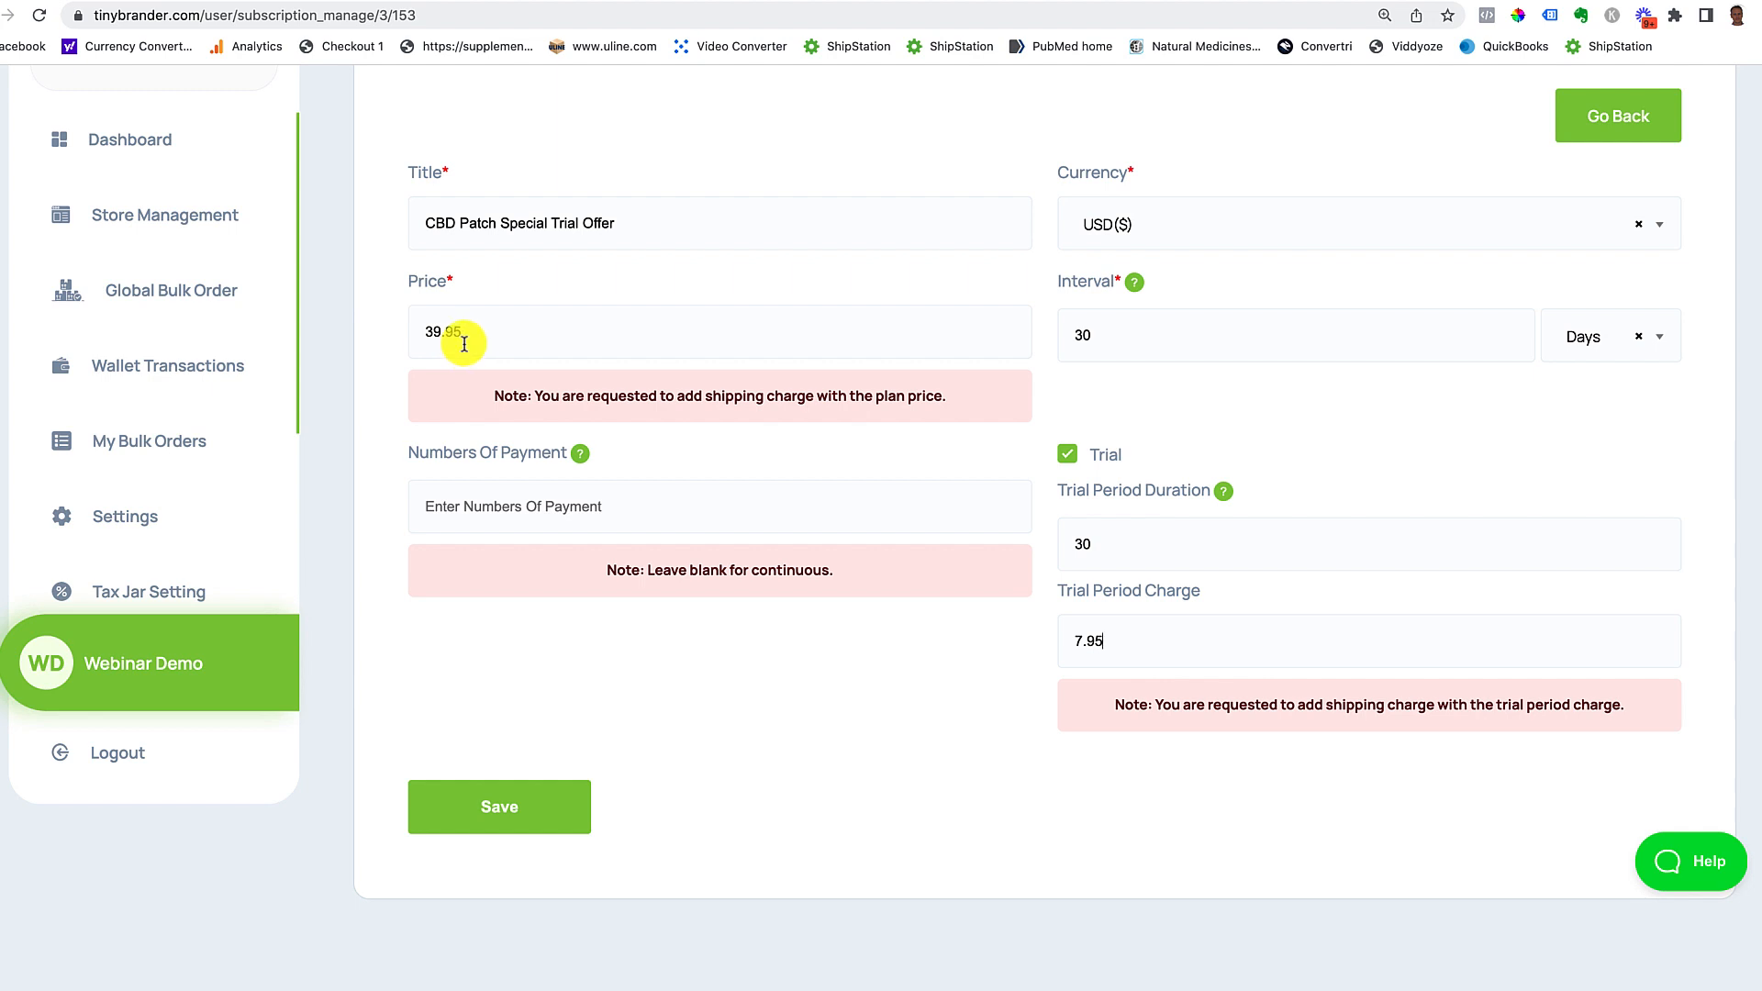
pyautogui.click(514, 794)
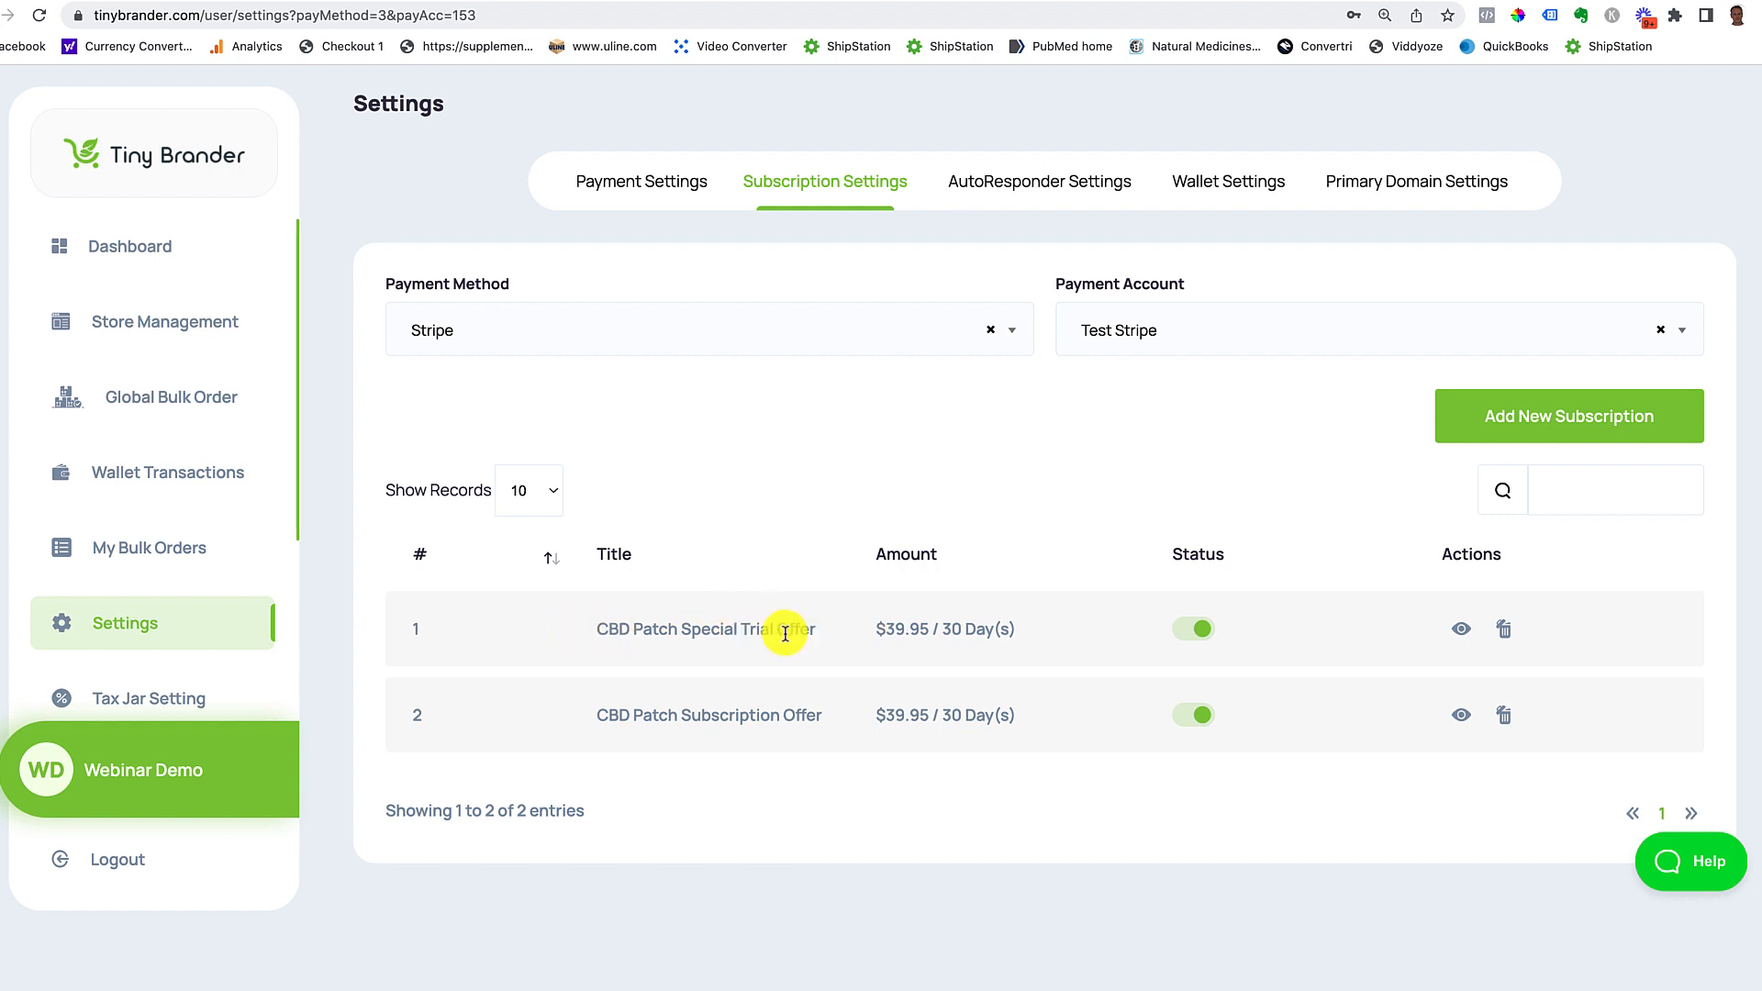
# Step: Open the CBD store's settings at the 02 Products step in Store Management
pyautogui.scroll(-1, 785, 633)
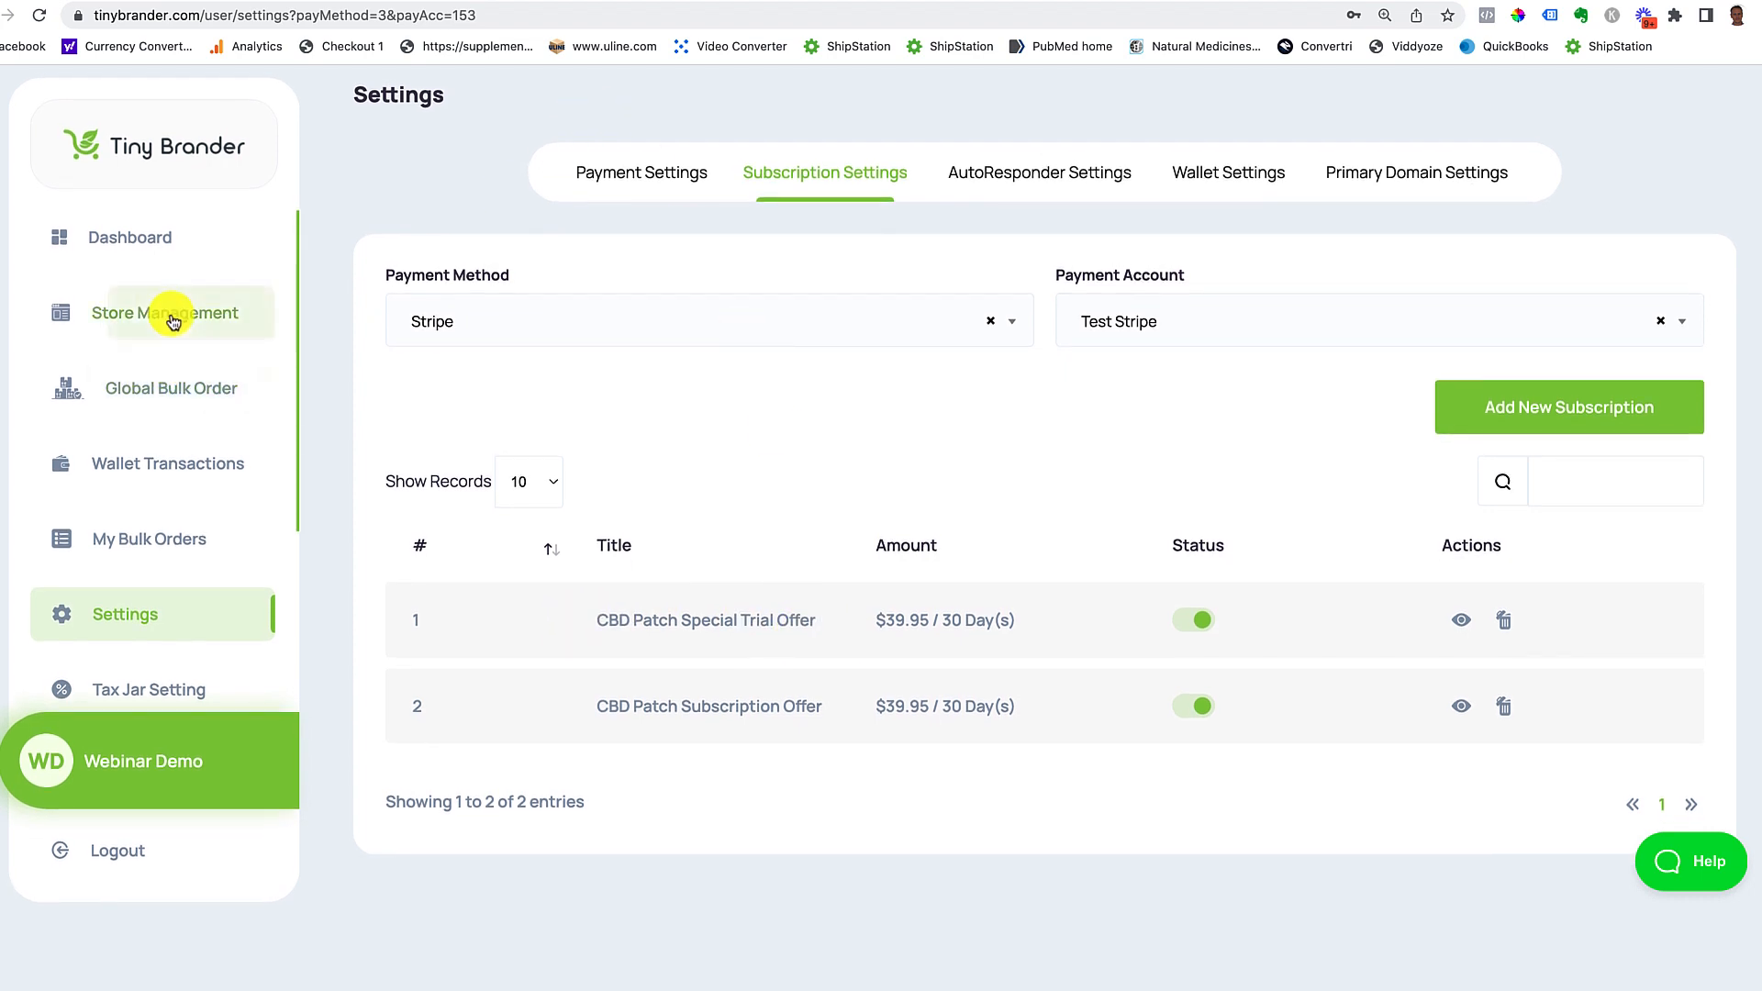
pyautogui.click(173, 320)
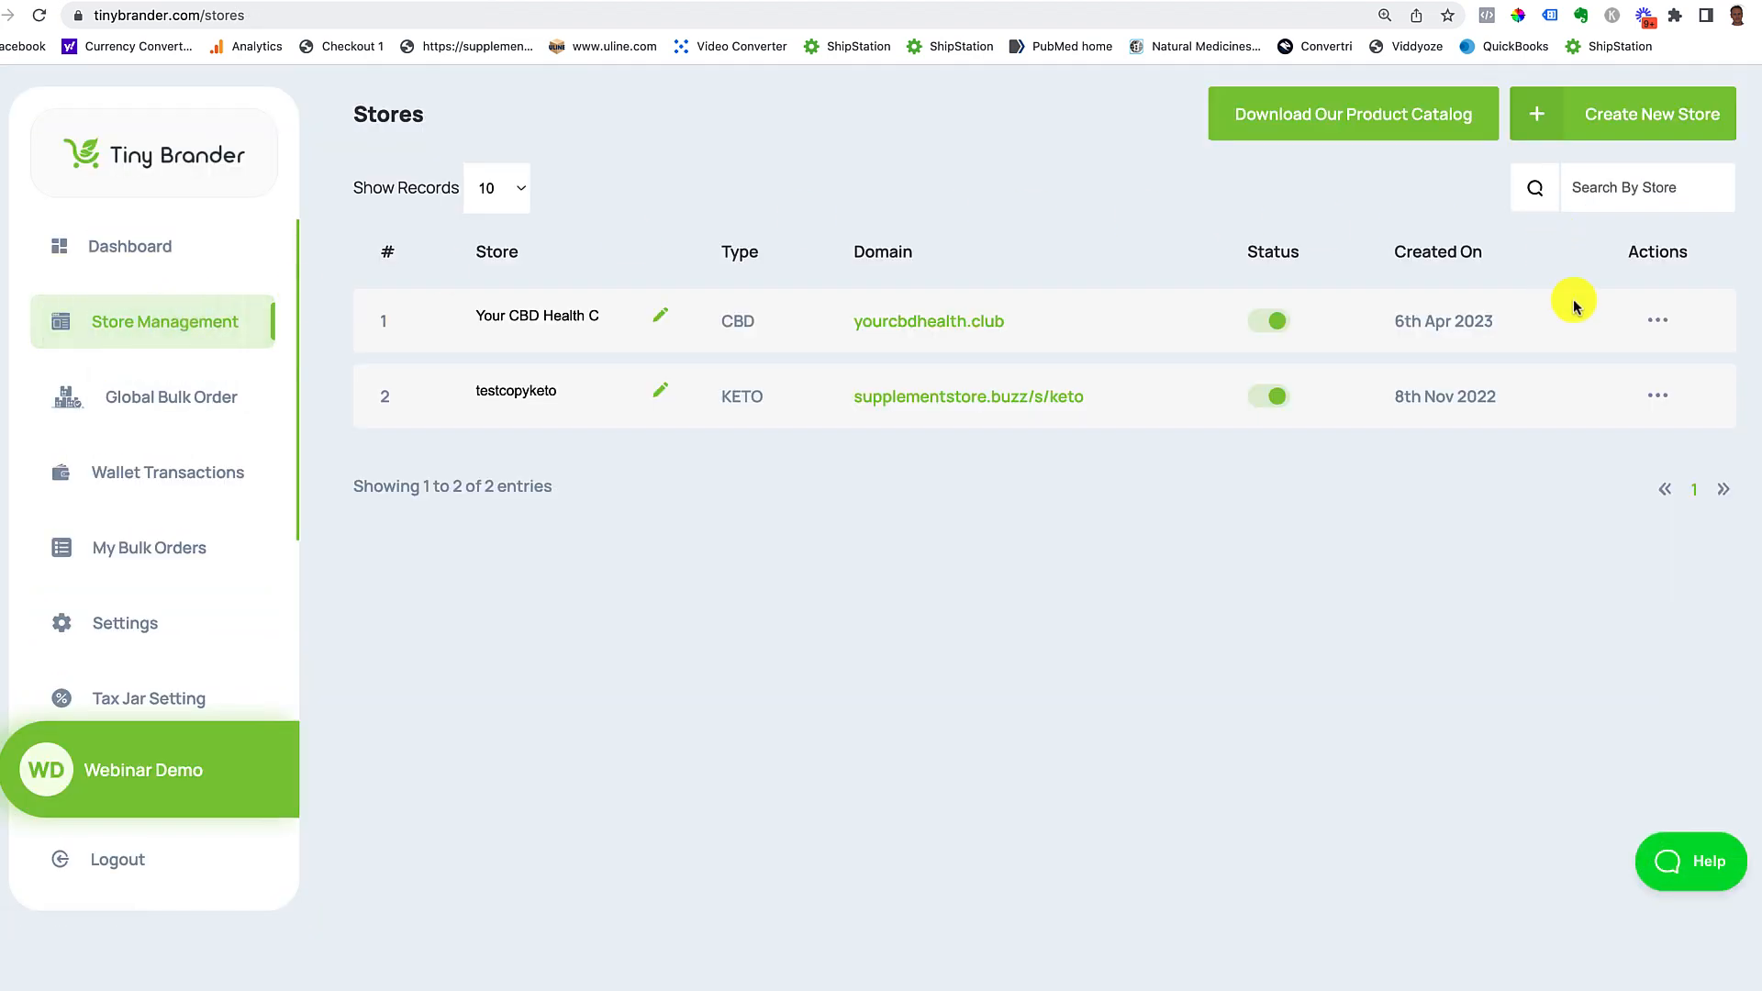
pyautogui.click(1657, 320)
pyautogui.click(1565, 366)
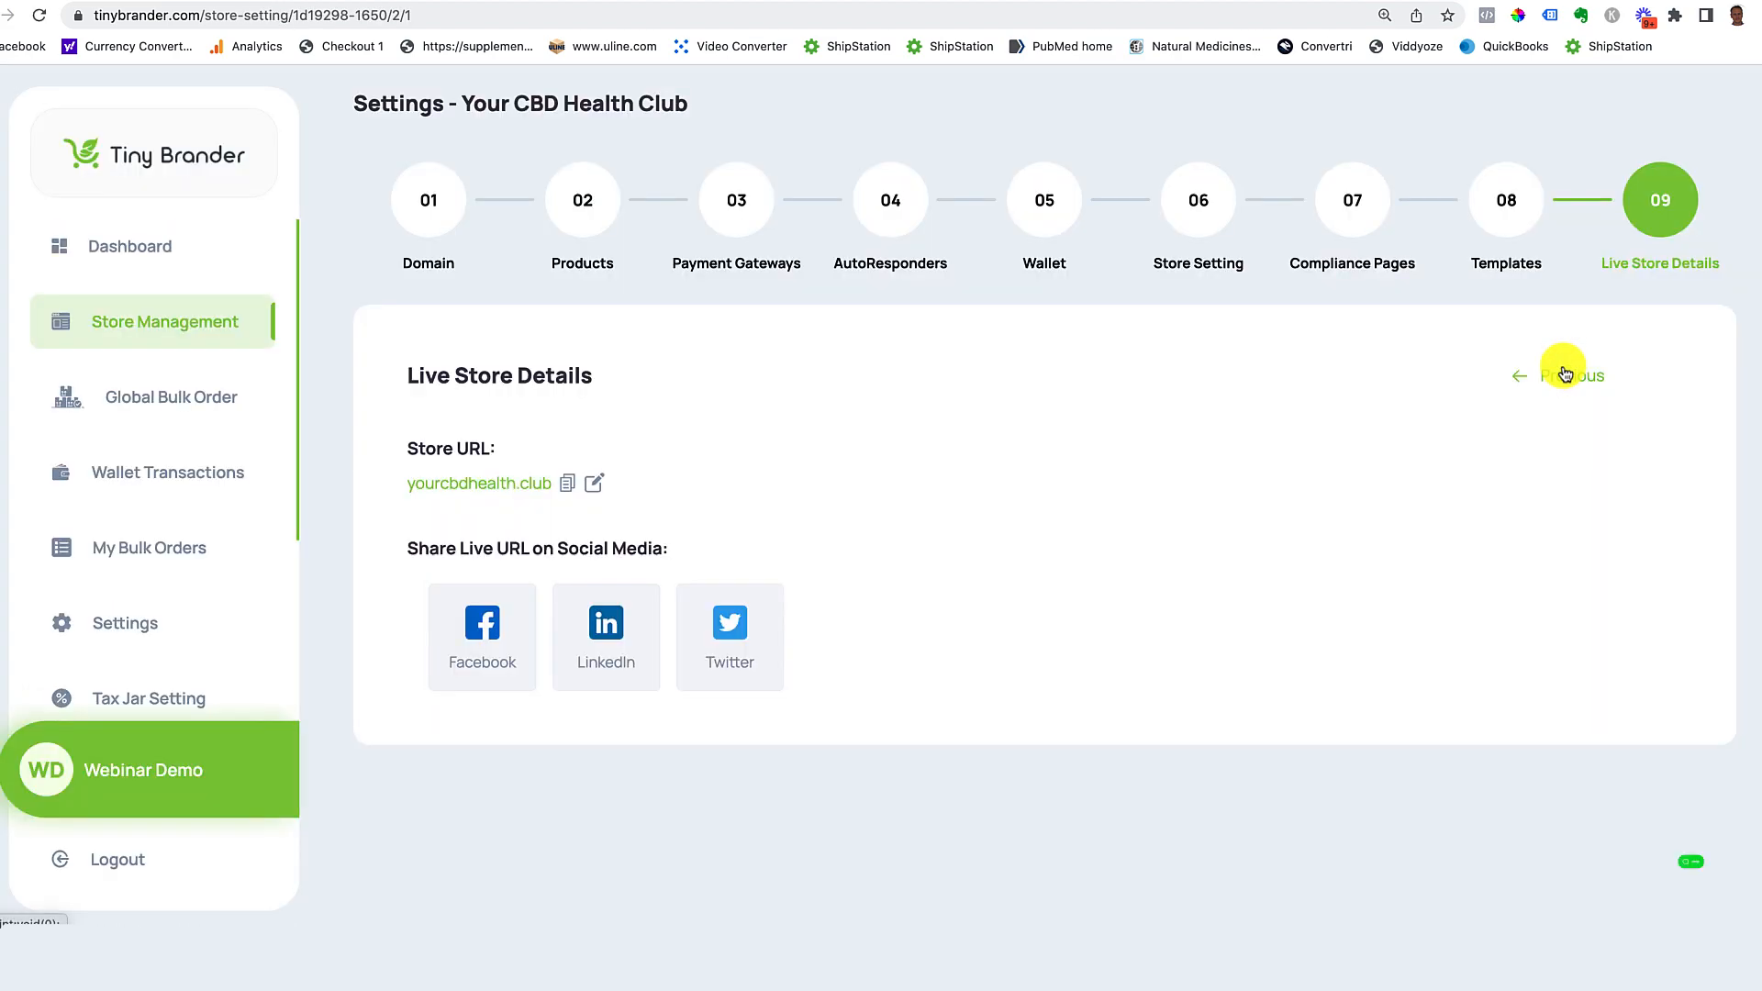
pyautogui.click(595, 225)
# Step: Make CBD Patch Special Trial Offer the 6-pack patches subscription, save, and switch to the live store
pyautogui.scroll(-5, 1252, 646)
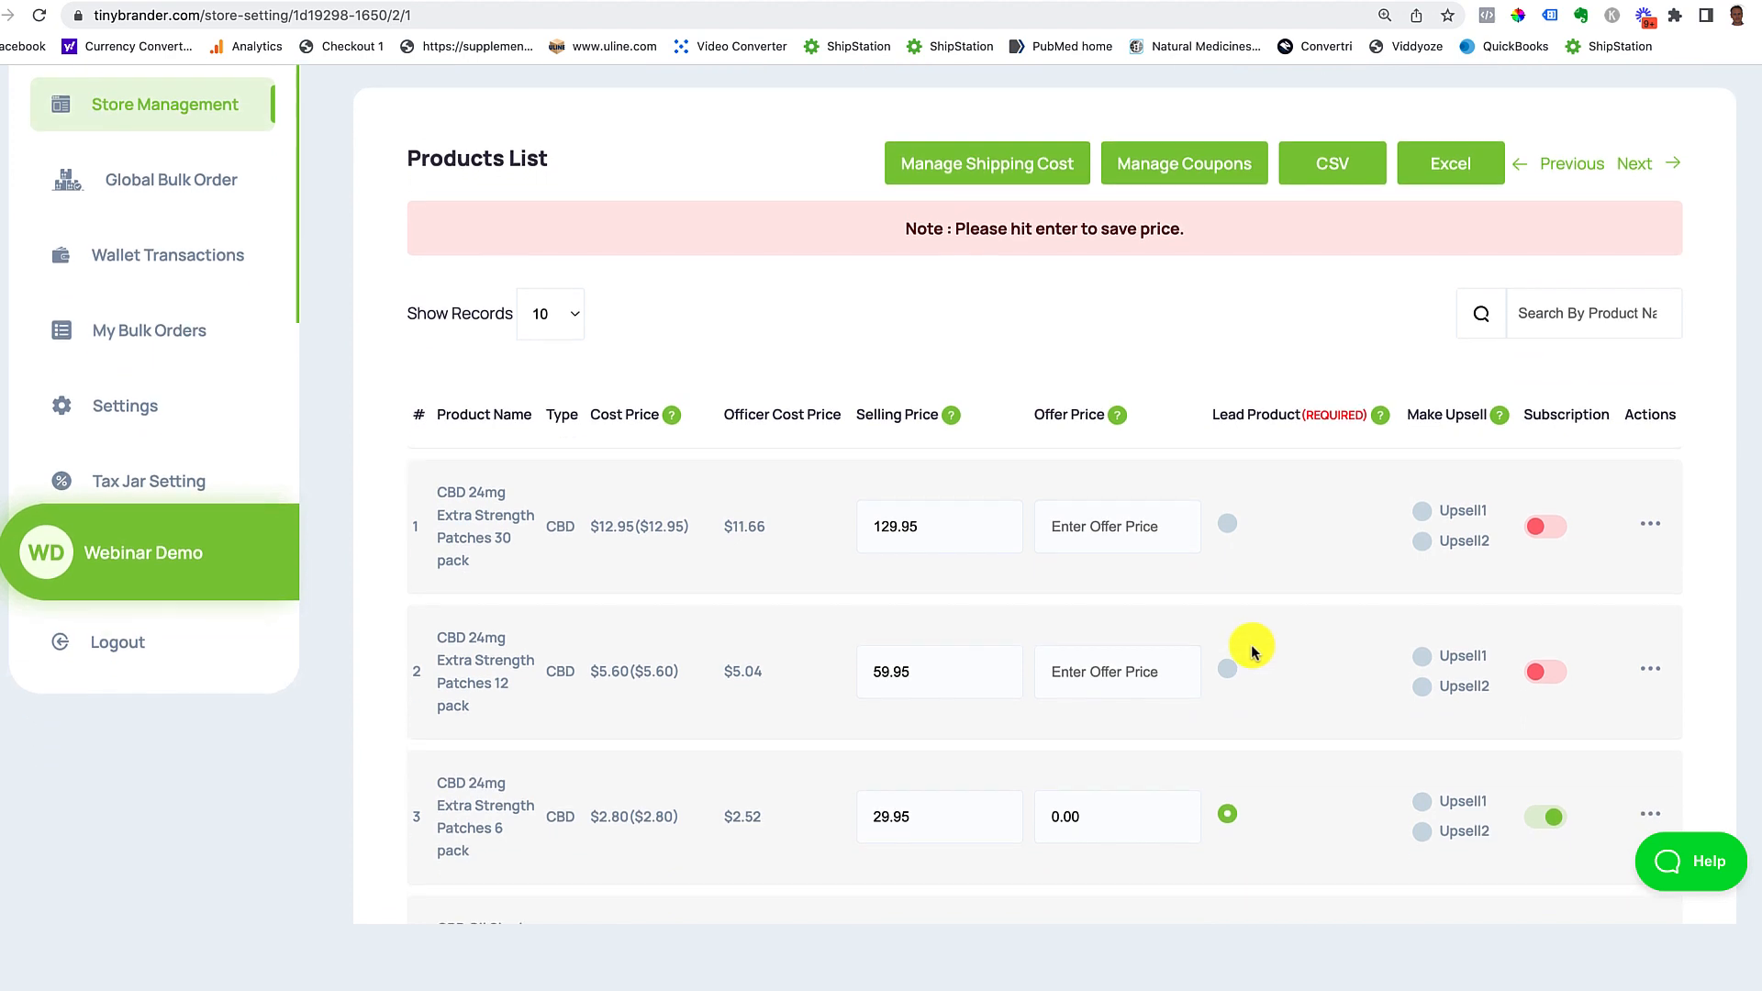
pyautogui.scroll(-3, 1251, 652)
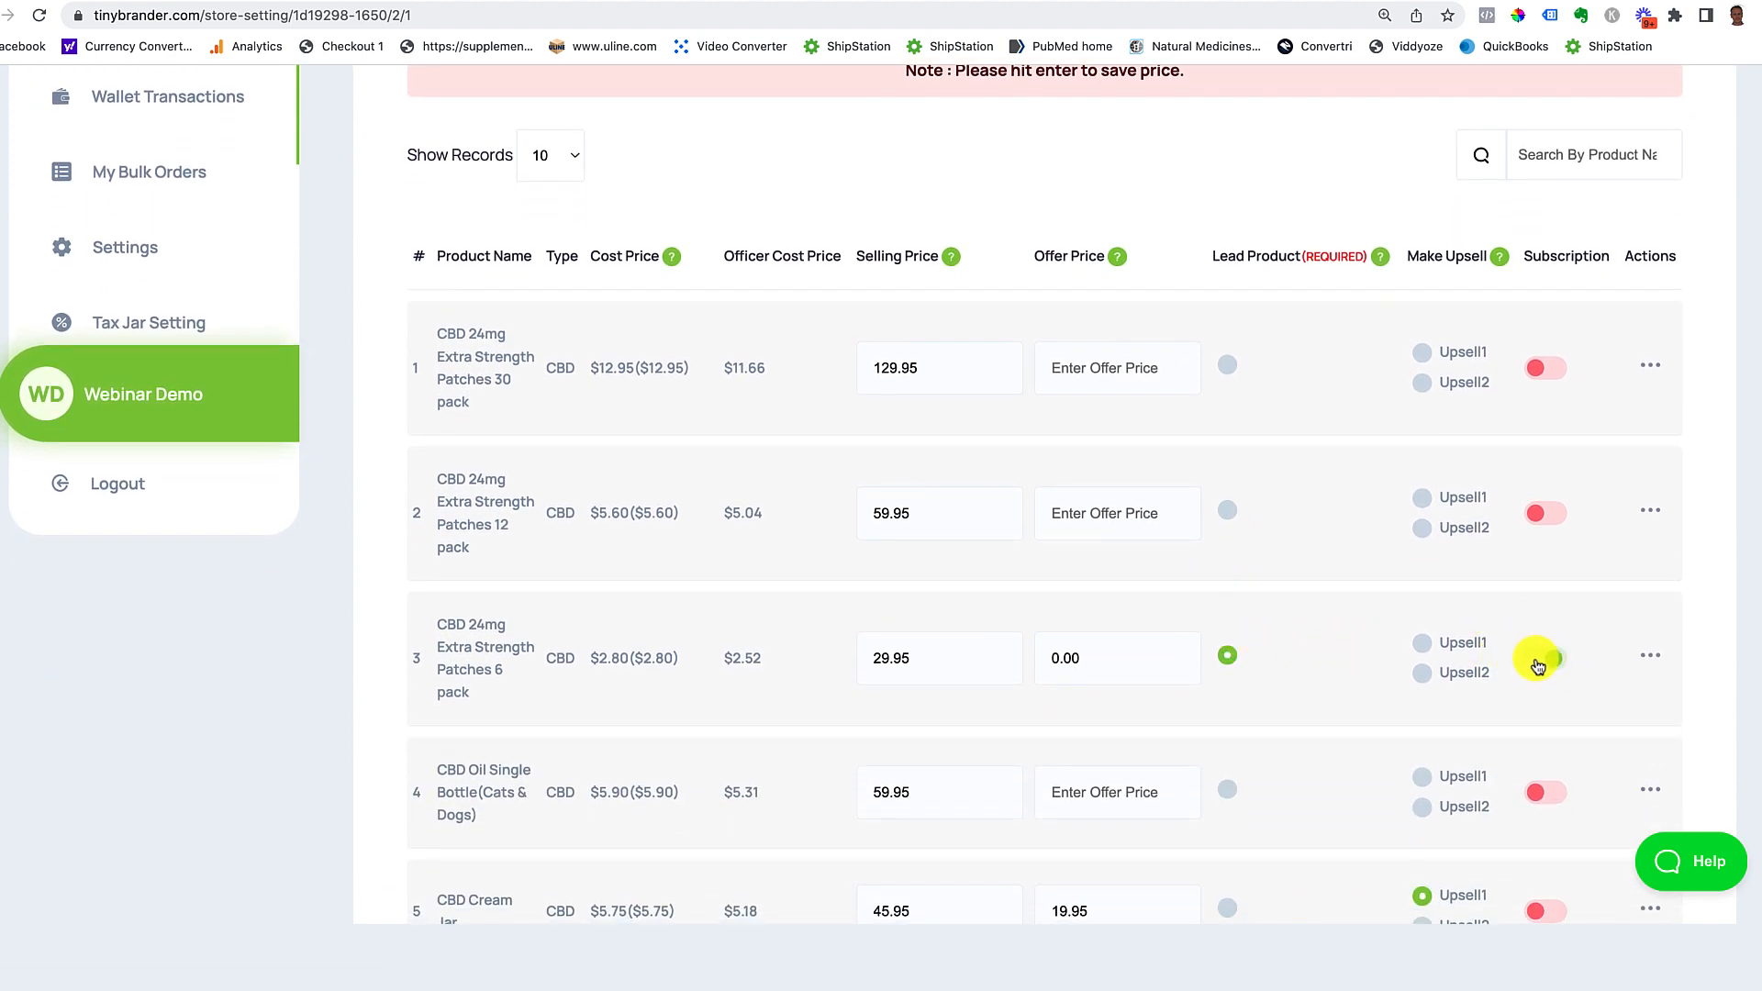
pyautogui.click(1538, 661)
pyautogui.click(1557, 662)
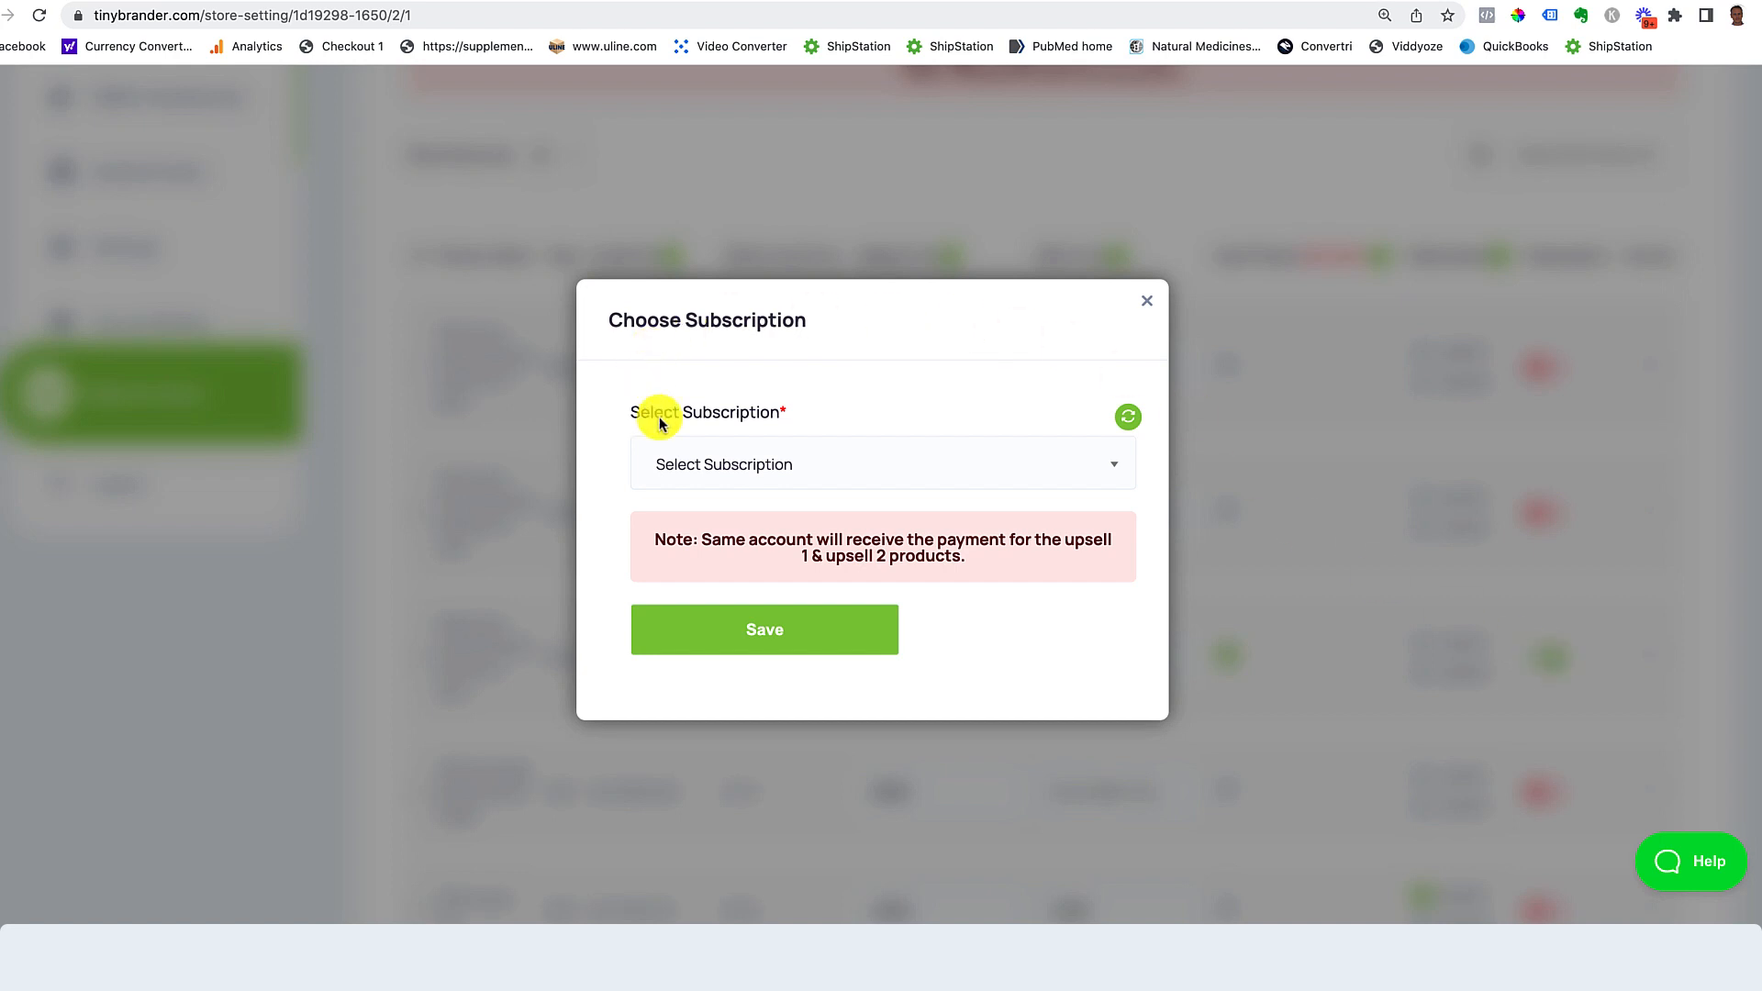
pyautogui.click(838, 463)
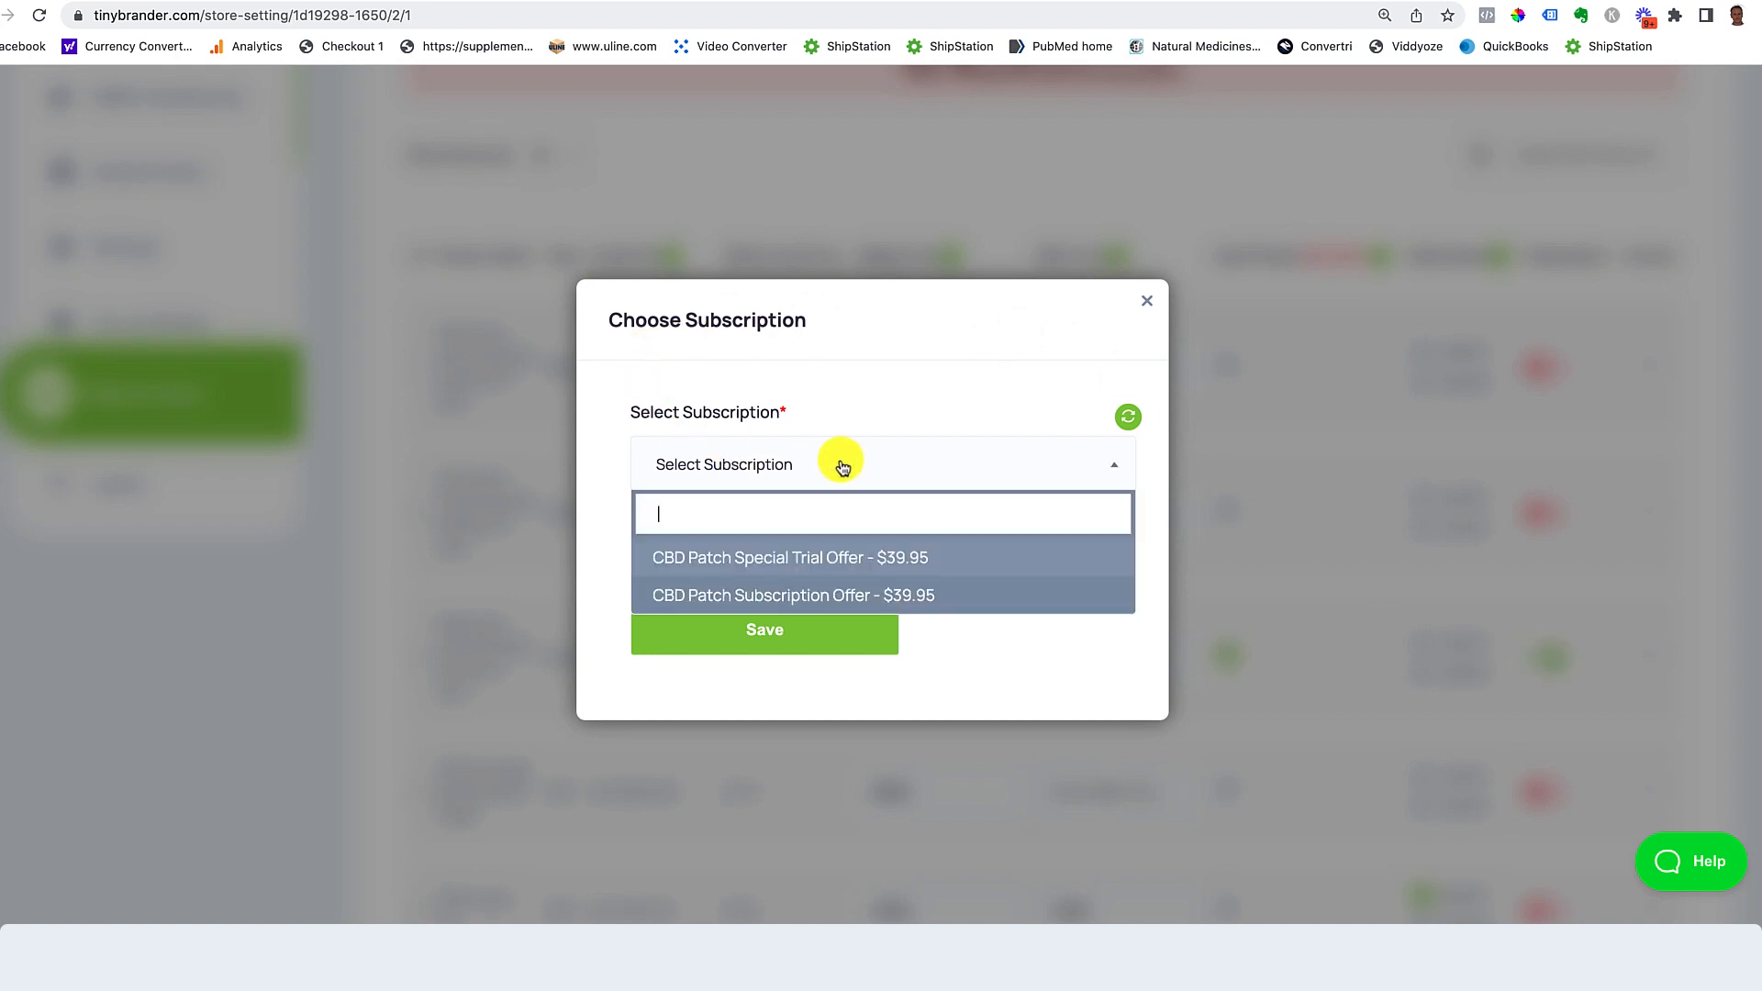
pyautogui.click(847, 558)
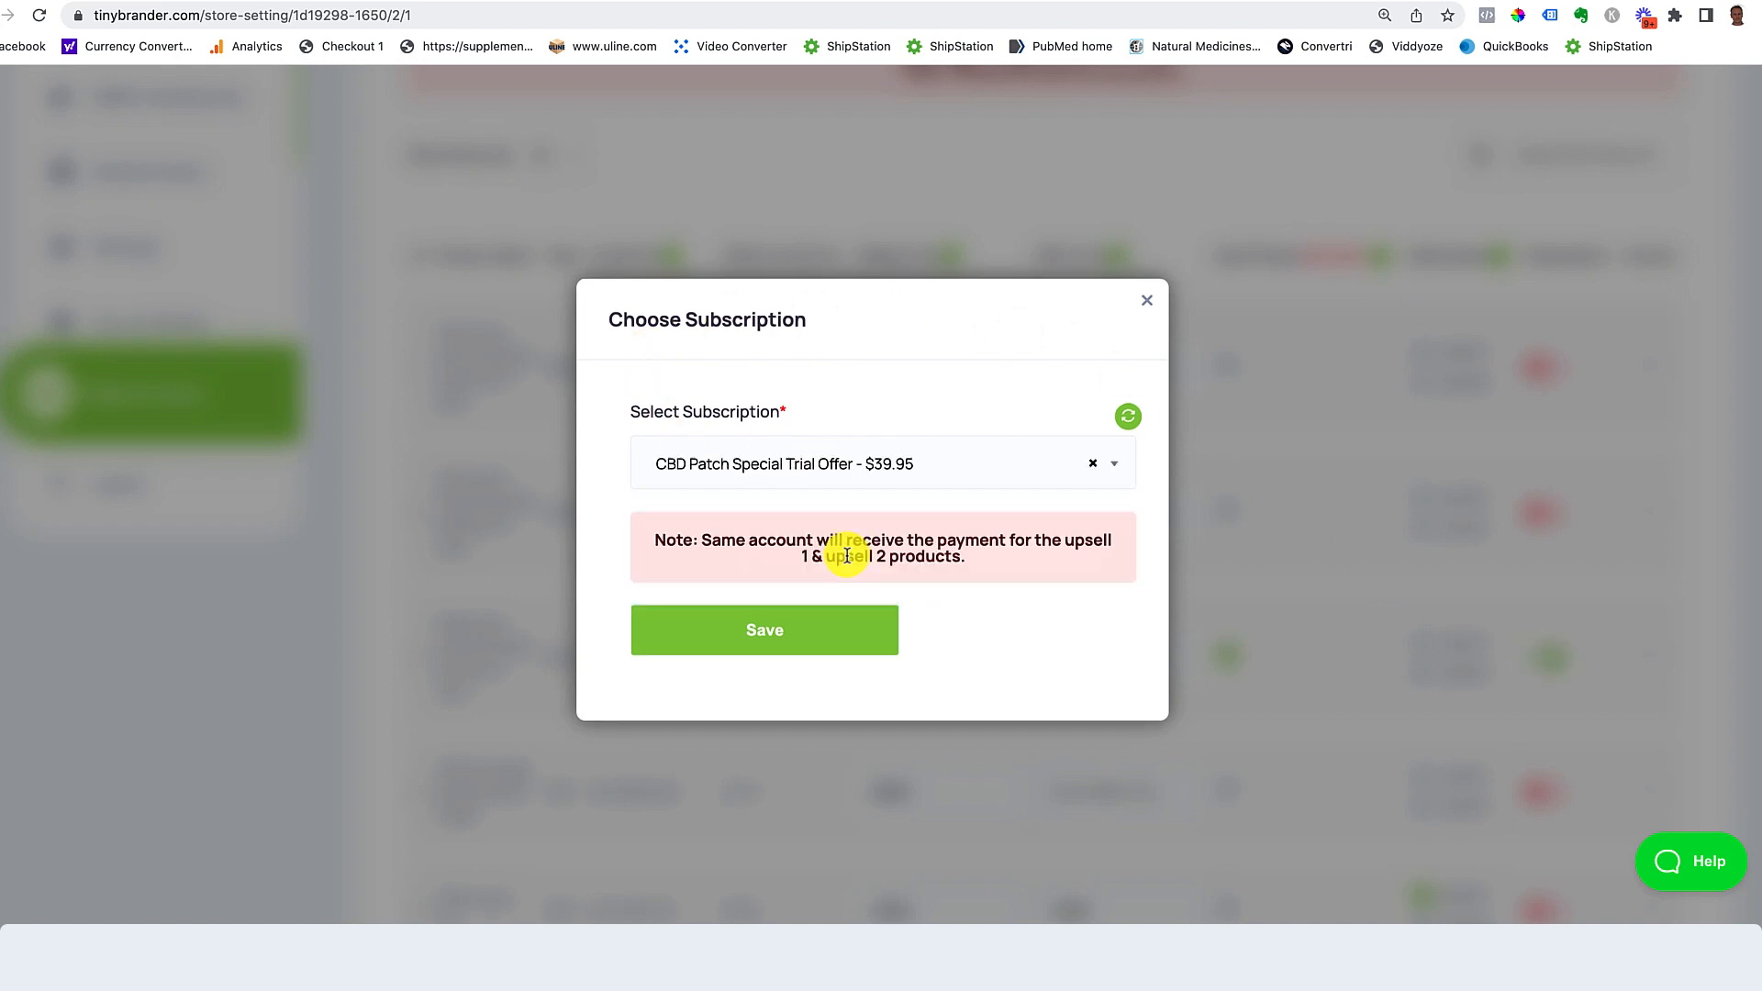
pyautogui.click(782, 643)
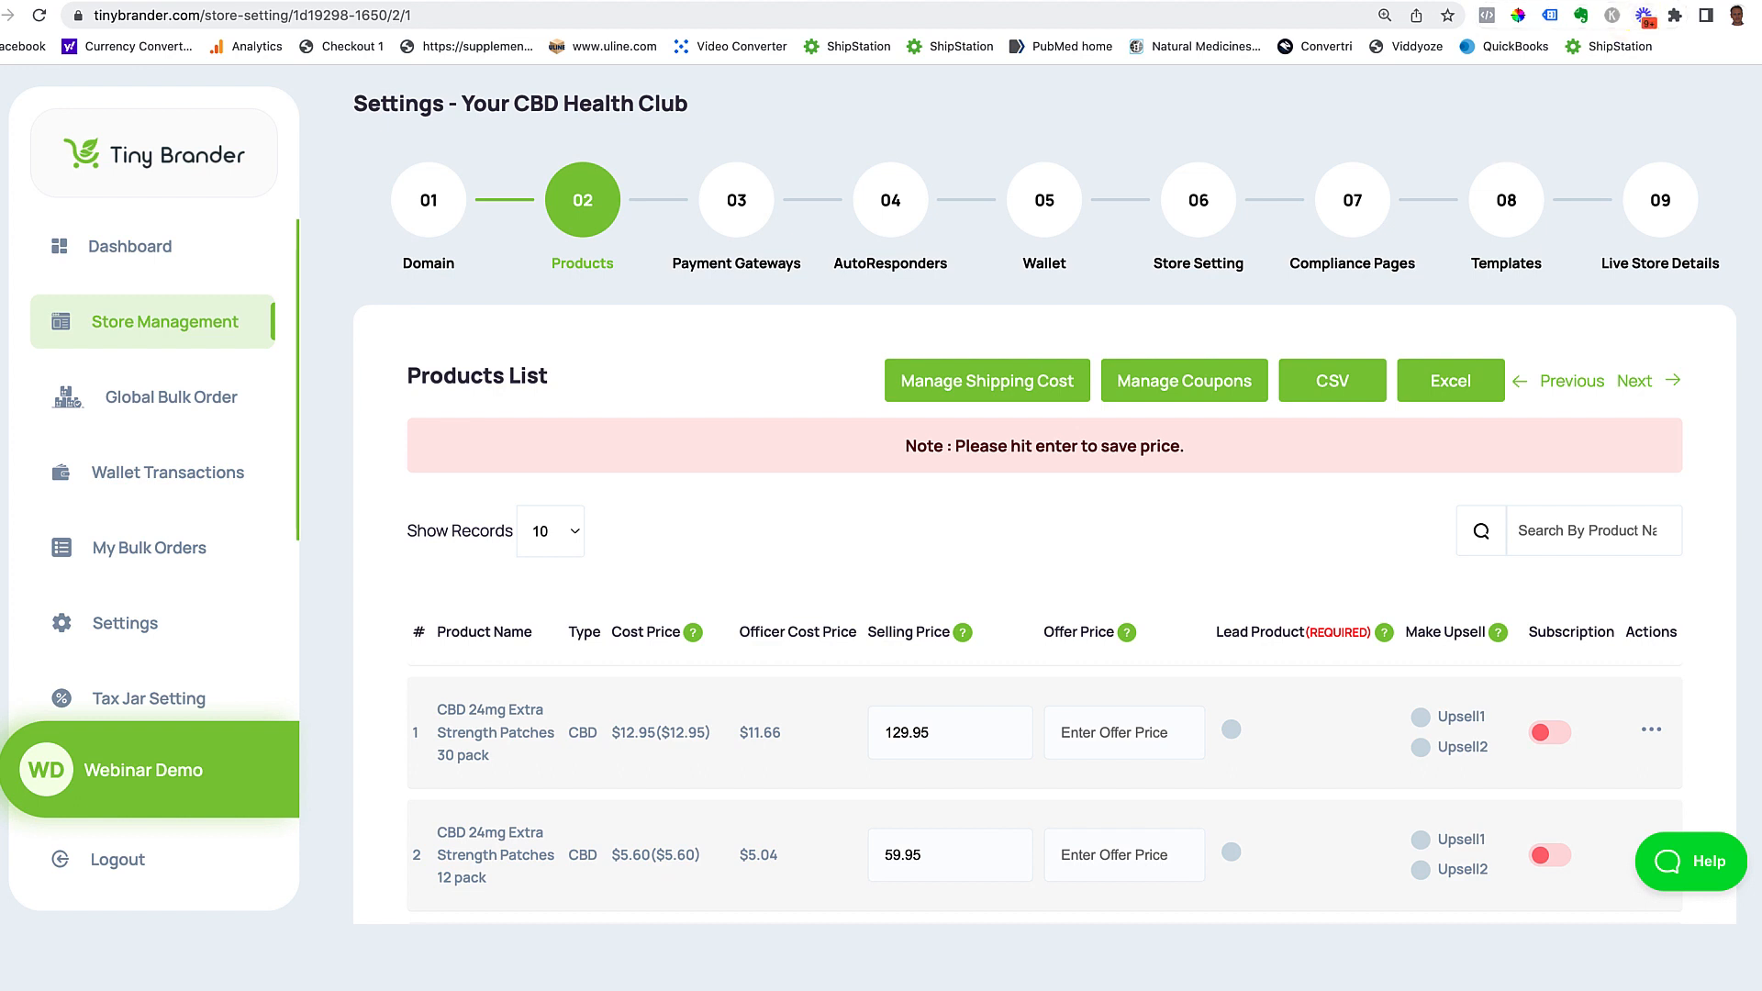
pyautogui.hotkey('ctrl', 'Tab')
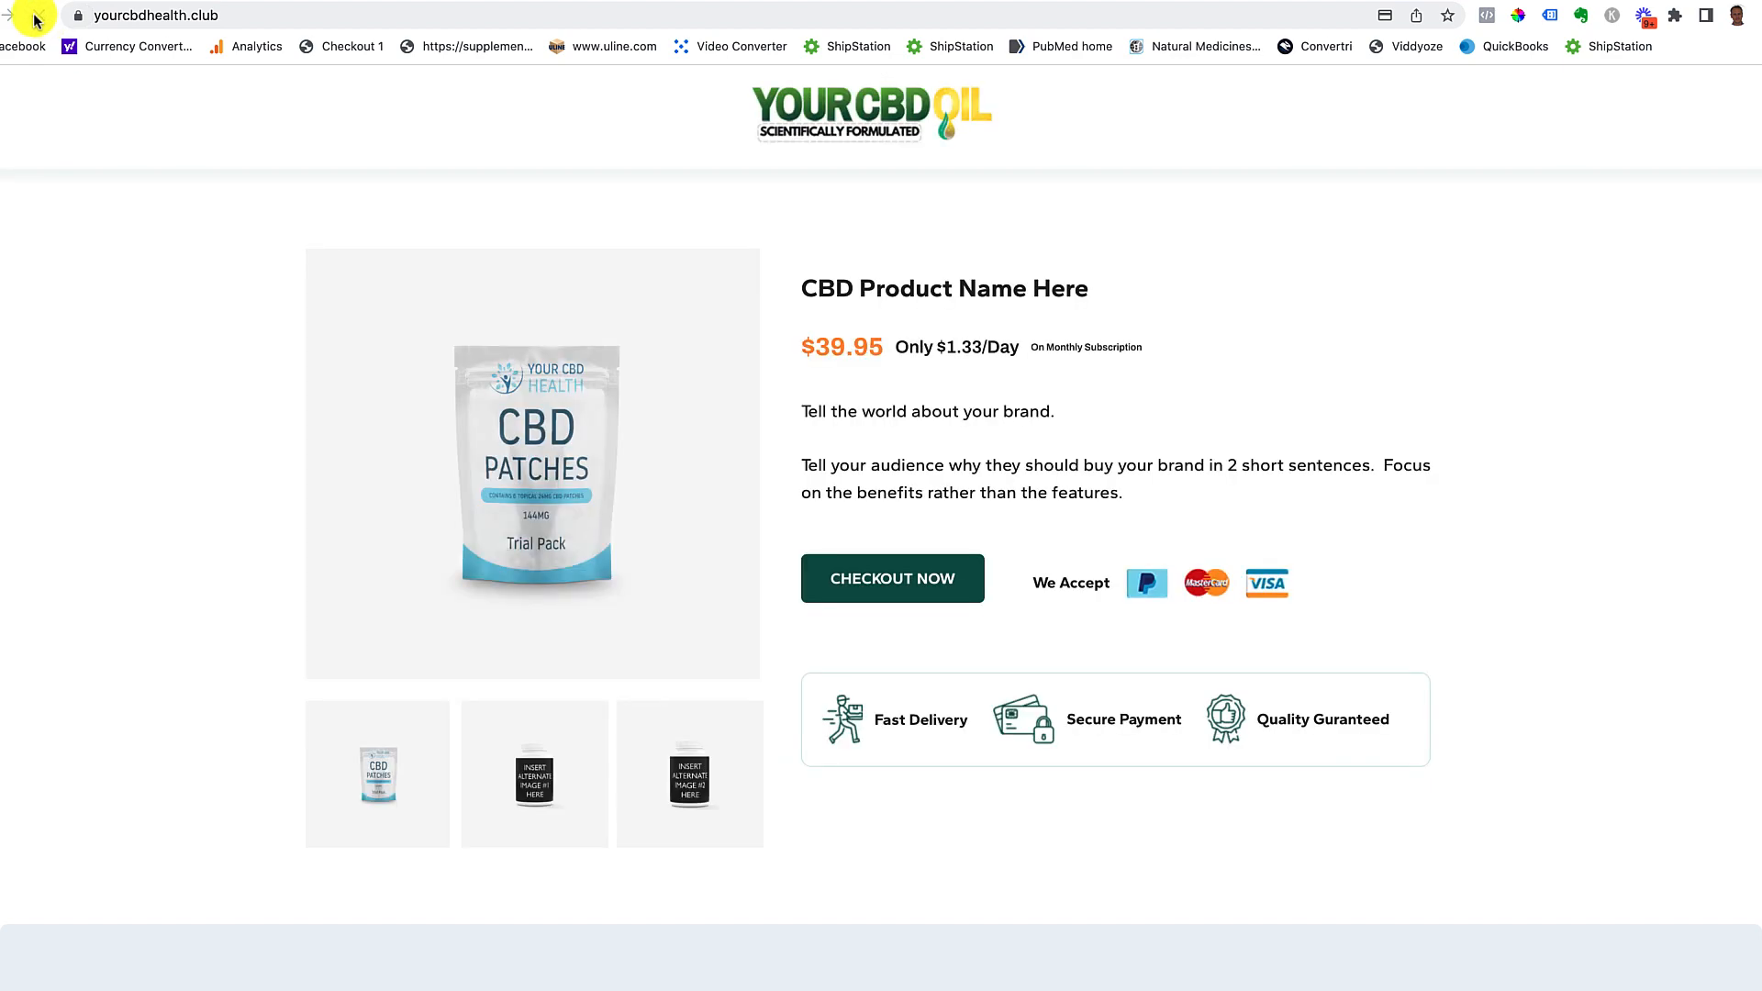
# Step: Start checkout and submit the shipping form using saved autofill name, address and e-mail entries
pyautogui.click(819, 582)
pyautogui.click(784, 521)
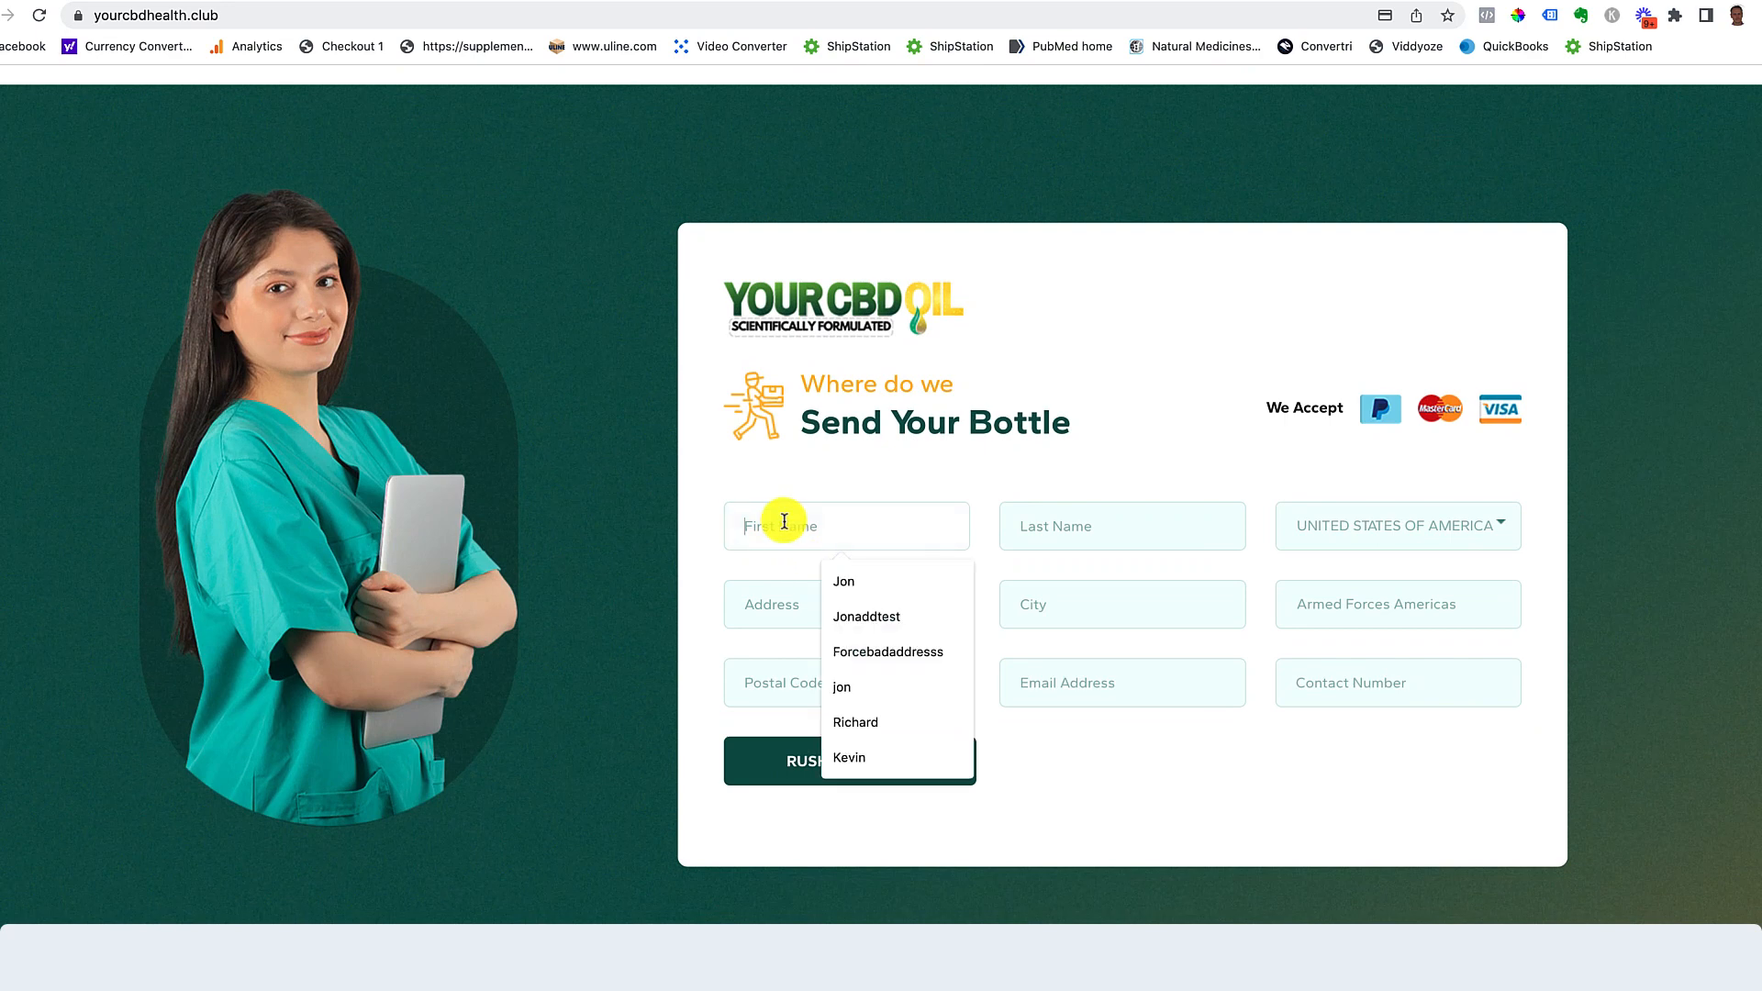
pyautogui.click(862, 652)
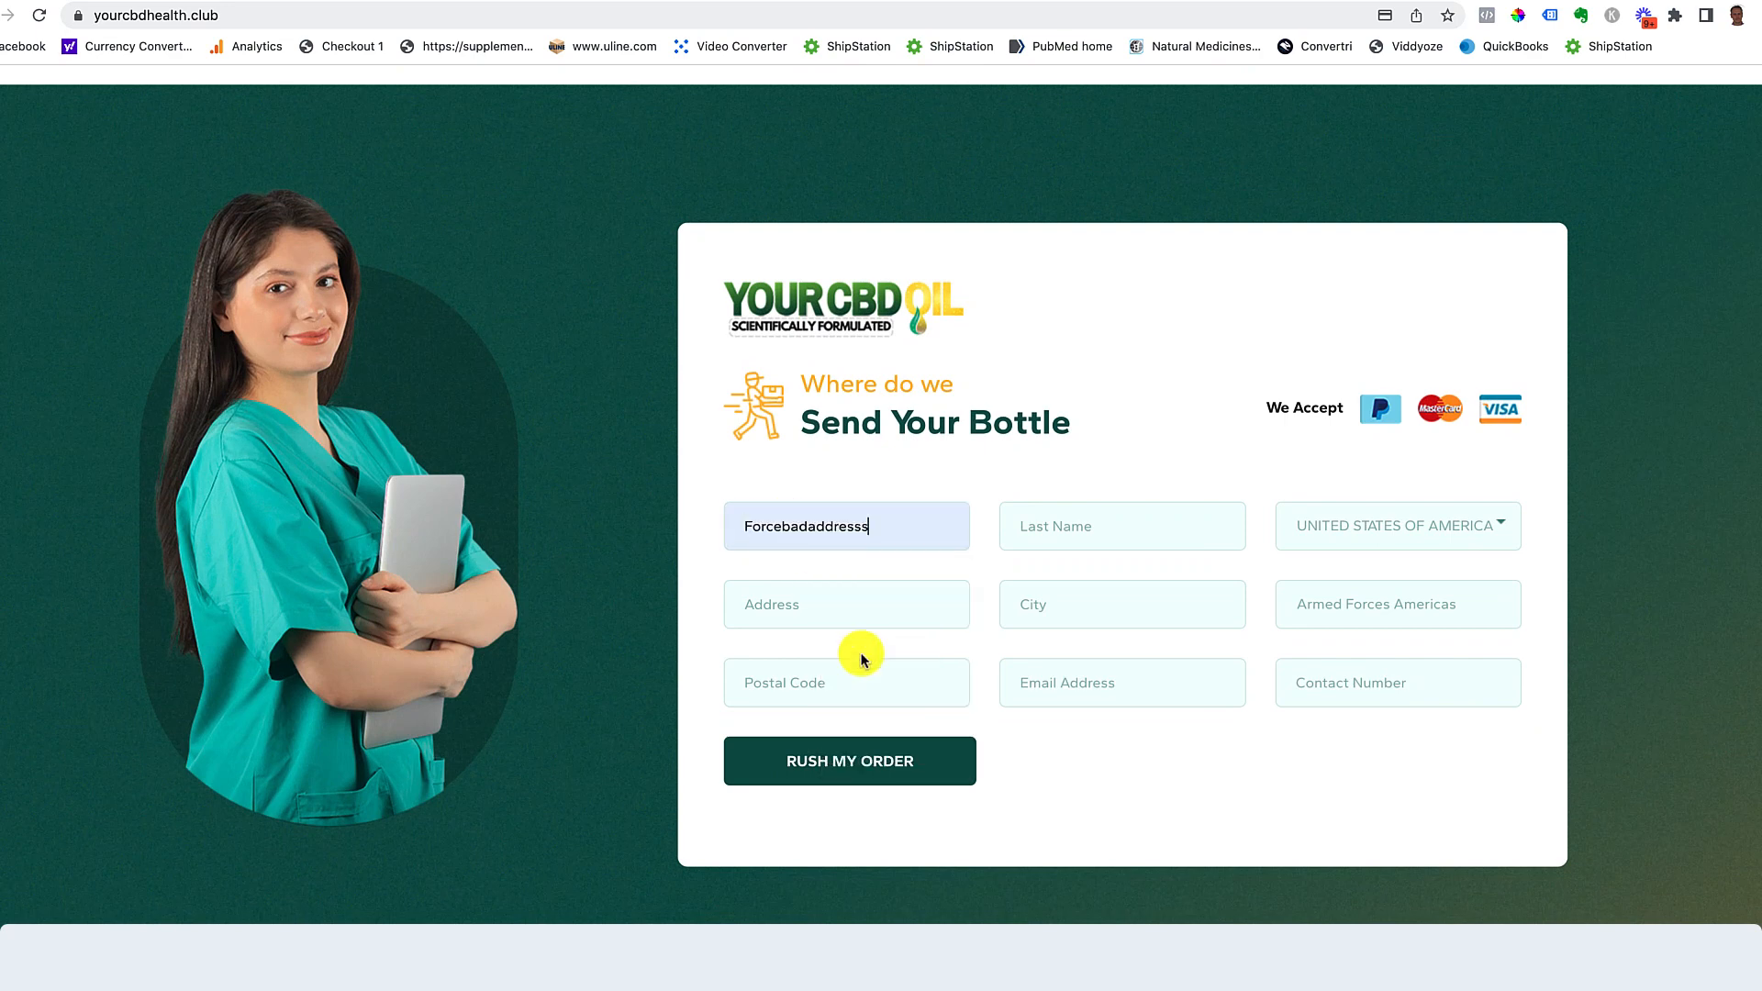
pyautogui.click(1066, 541)
pyautogui.click(1088, 594)
pyautogui.click(832, 606)
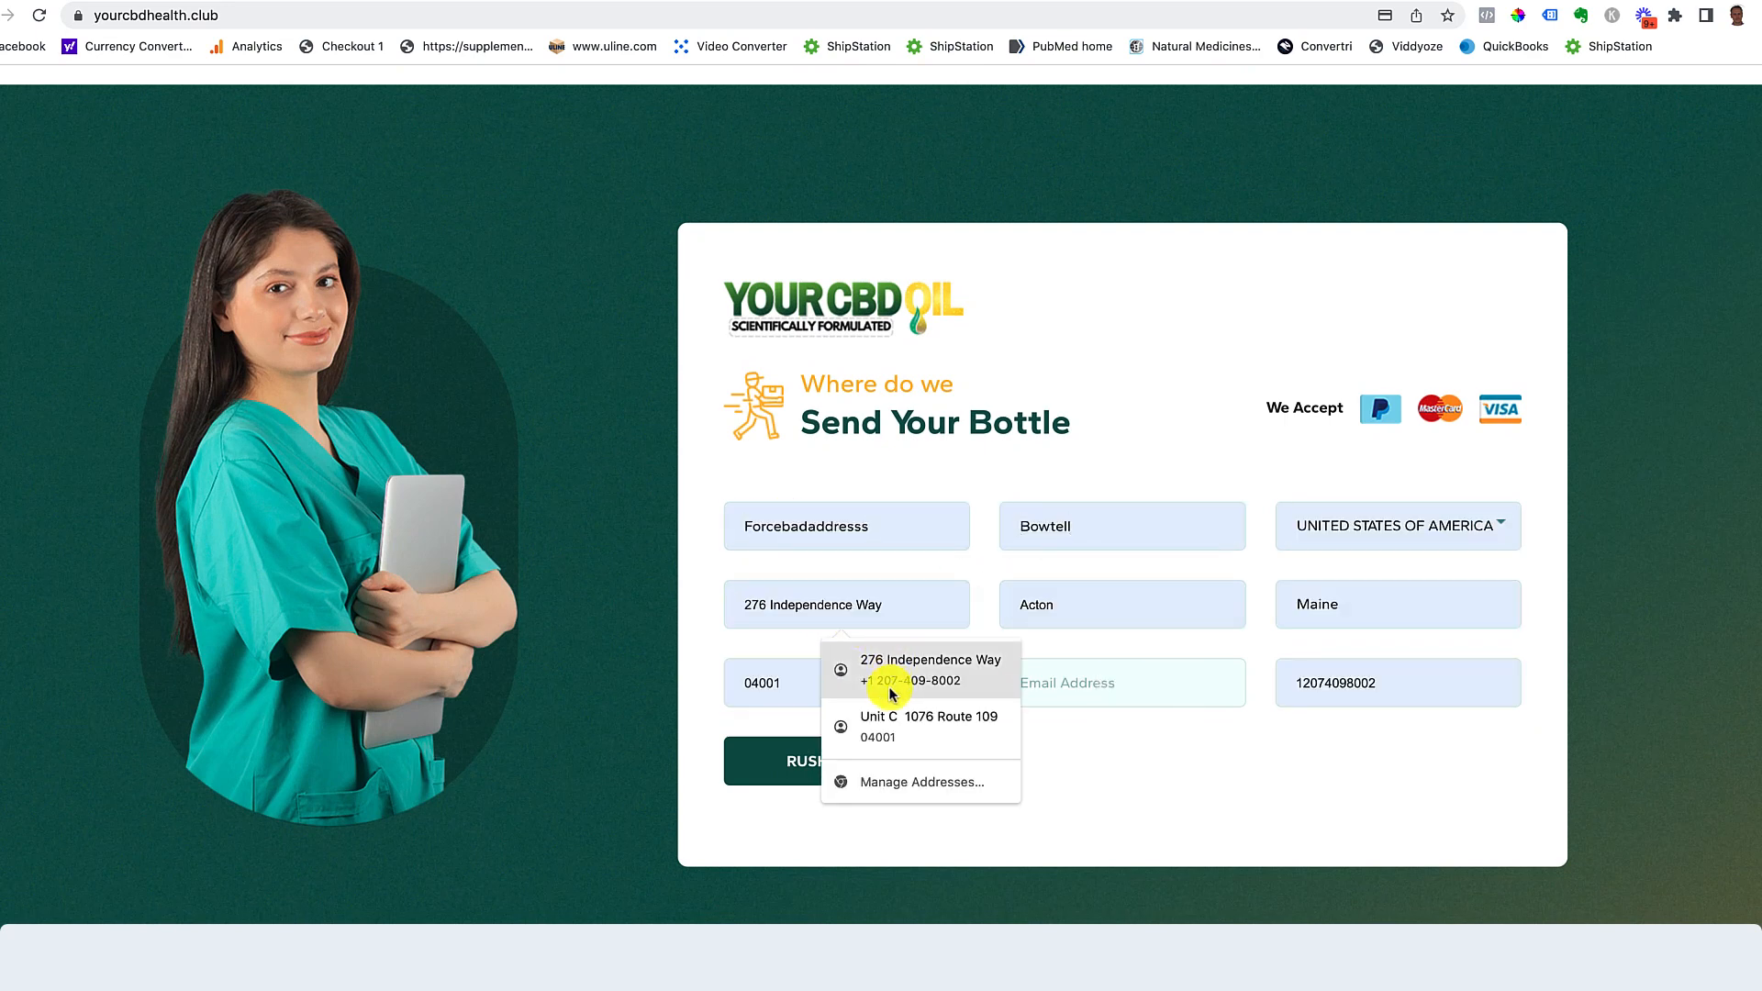
pyautogui.click(927, 726)
pyautogui.click(1046, 684)
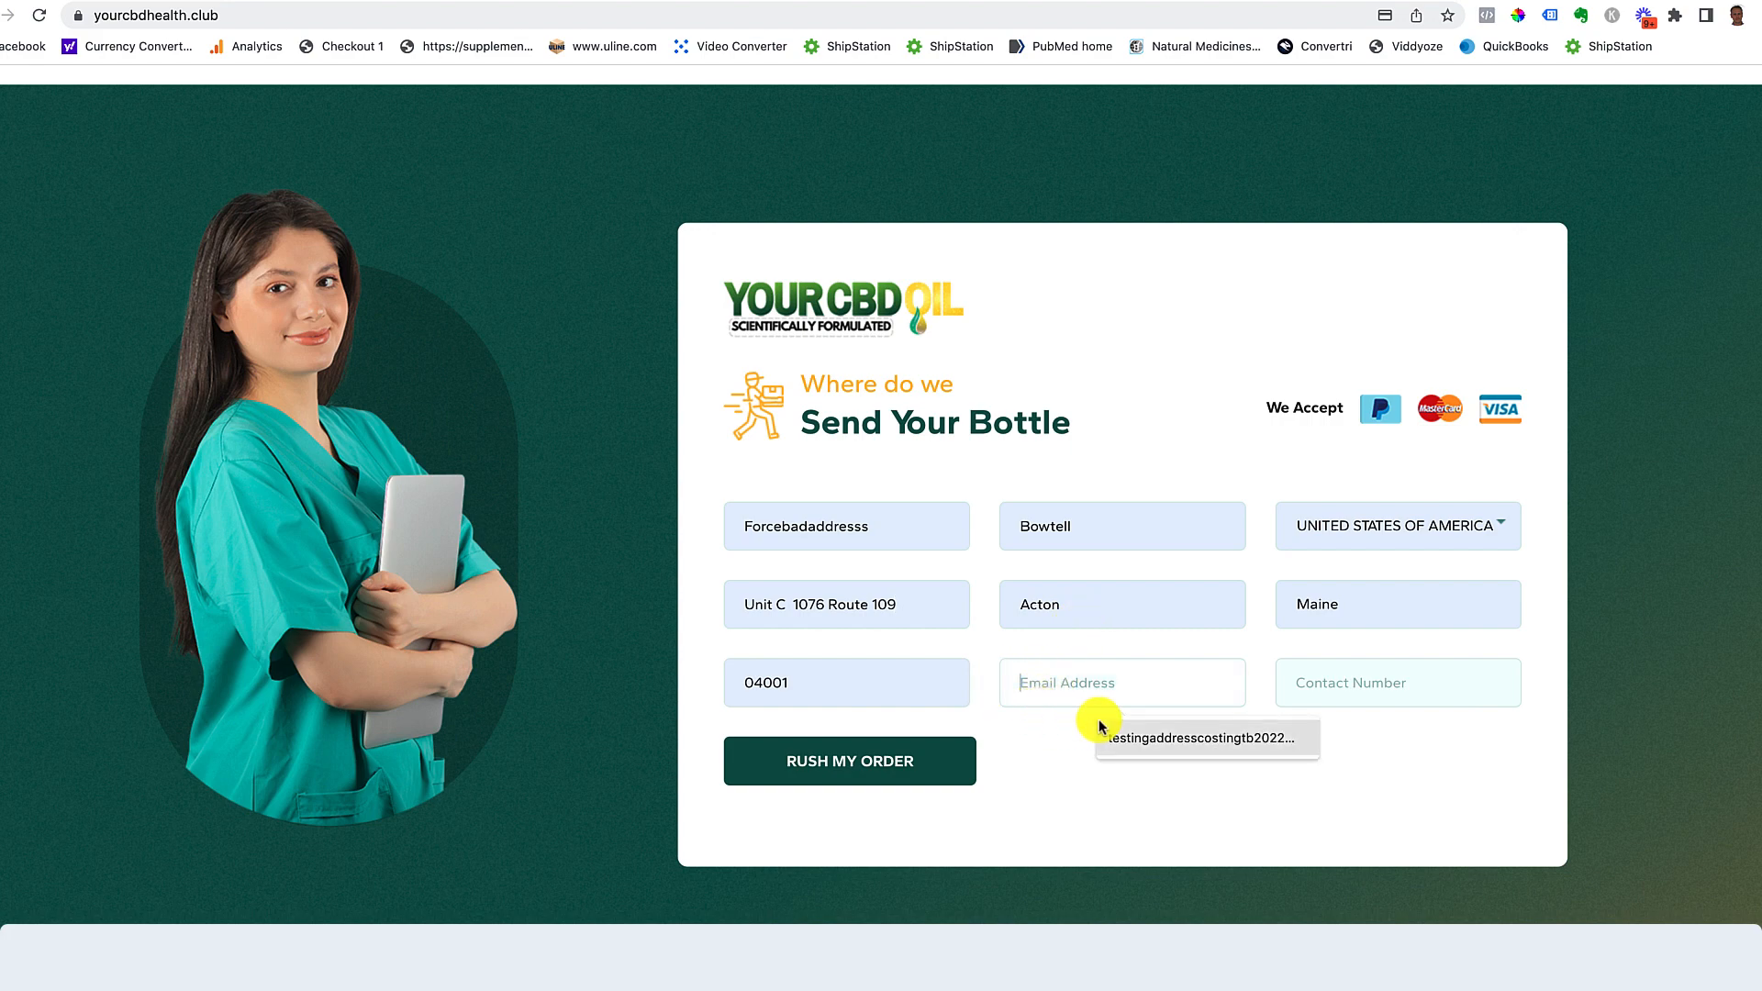
pyautogui.click(1101, 732)
pyautogui.click(925, 752)
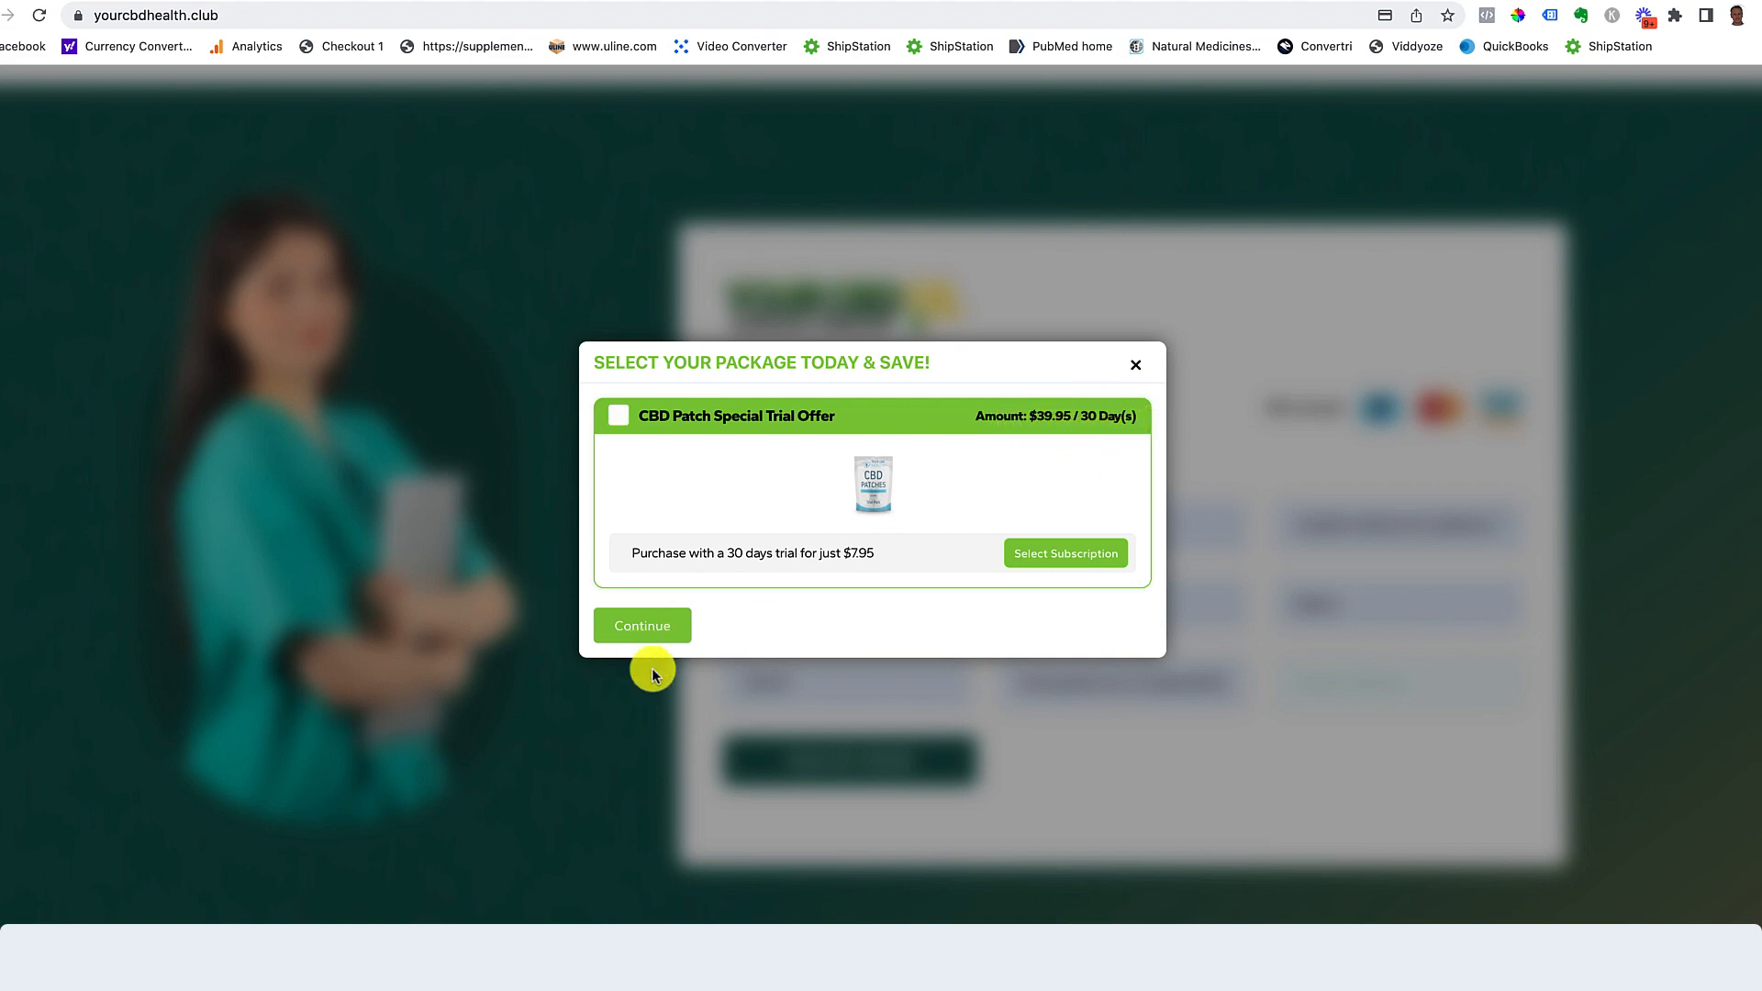
# Step: Select the CBD Patch Special Trial Offer package and continue to payment
pyautogui.click(1071, 552)
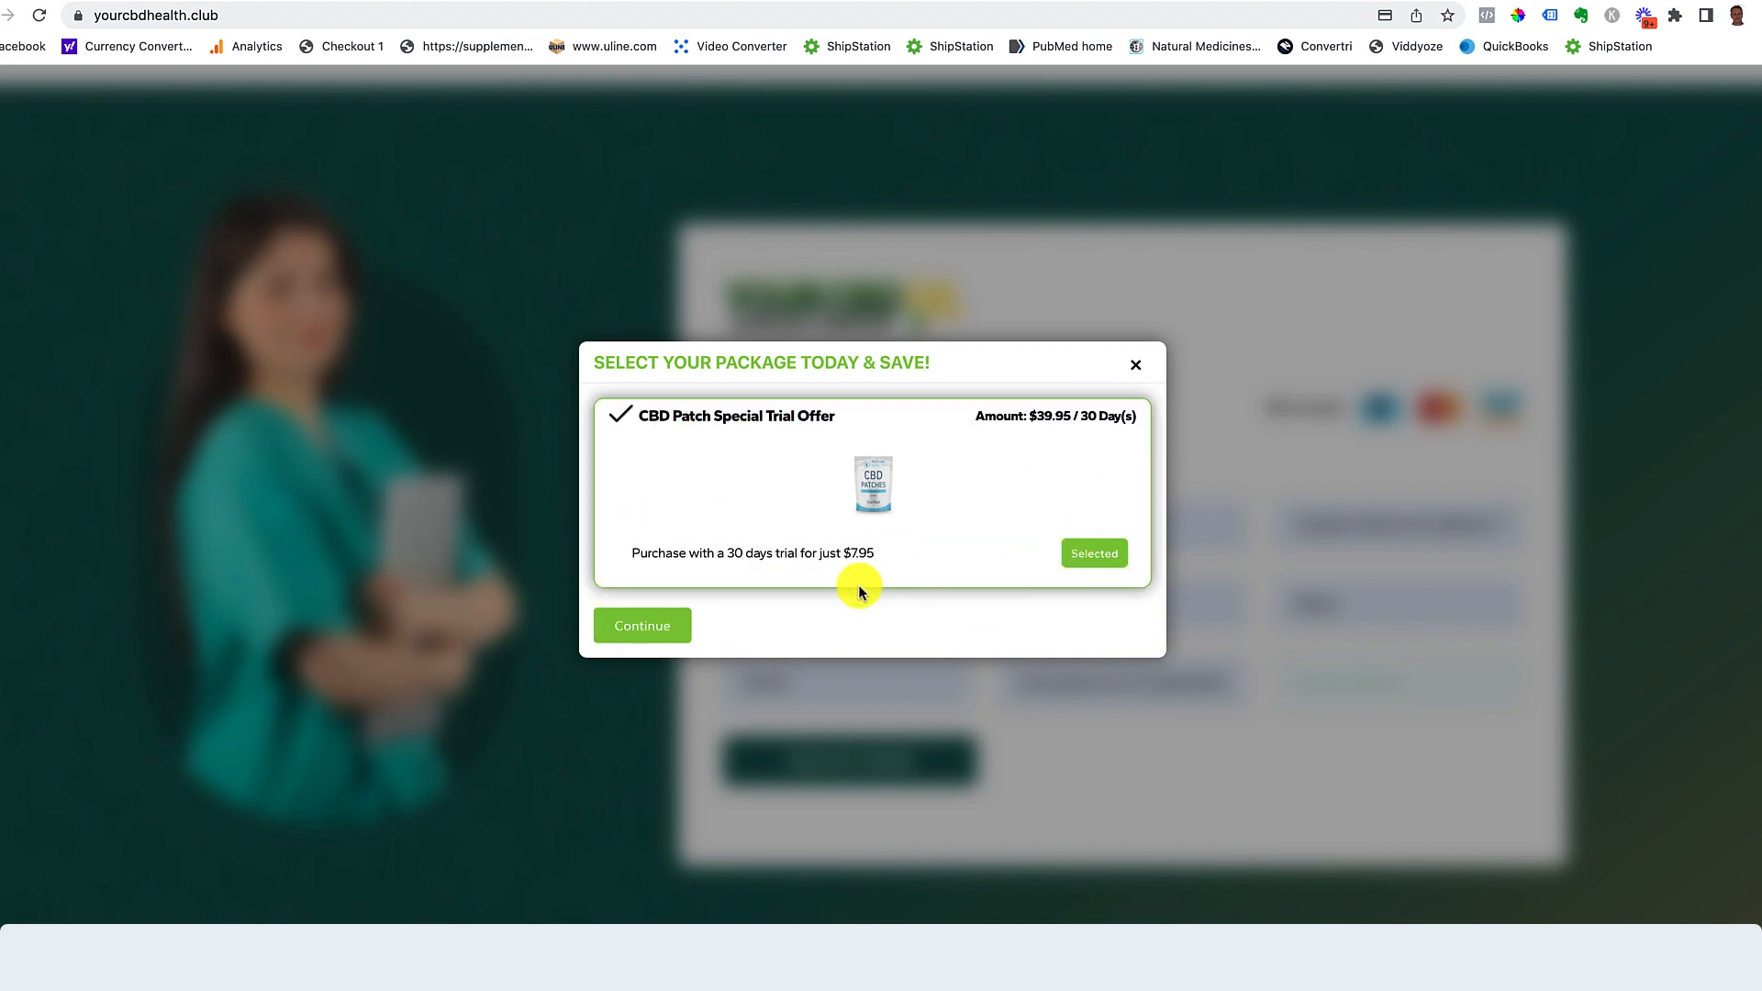
pyautogui.click(645, 627)
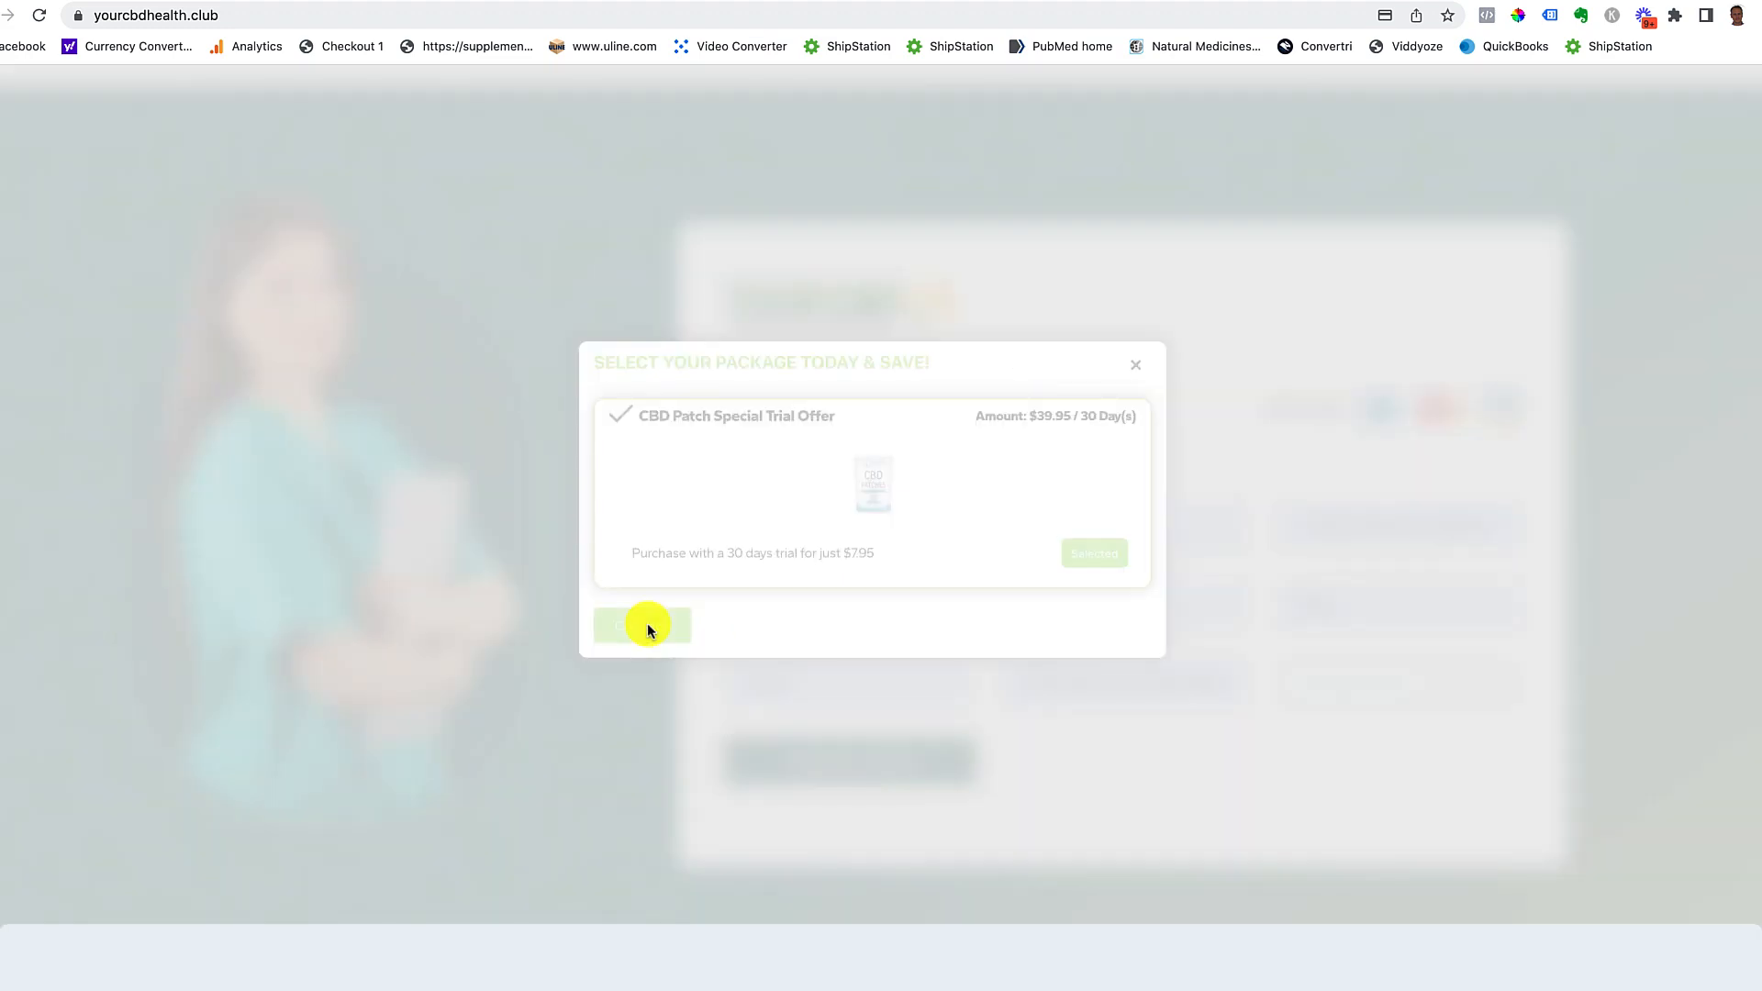